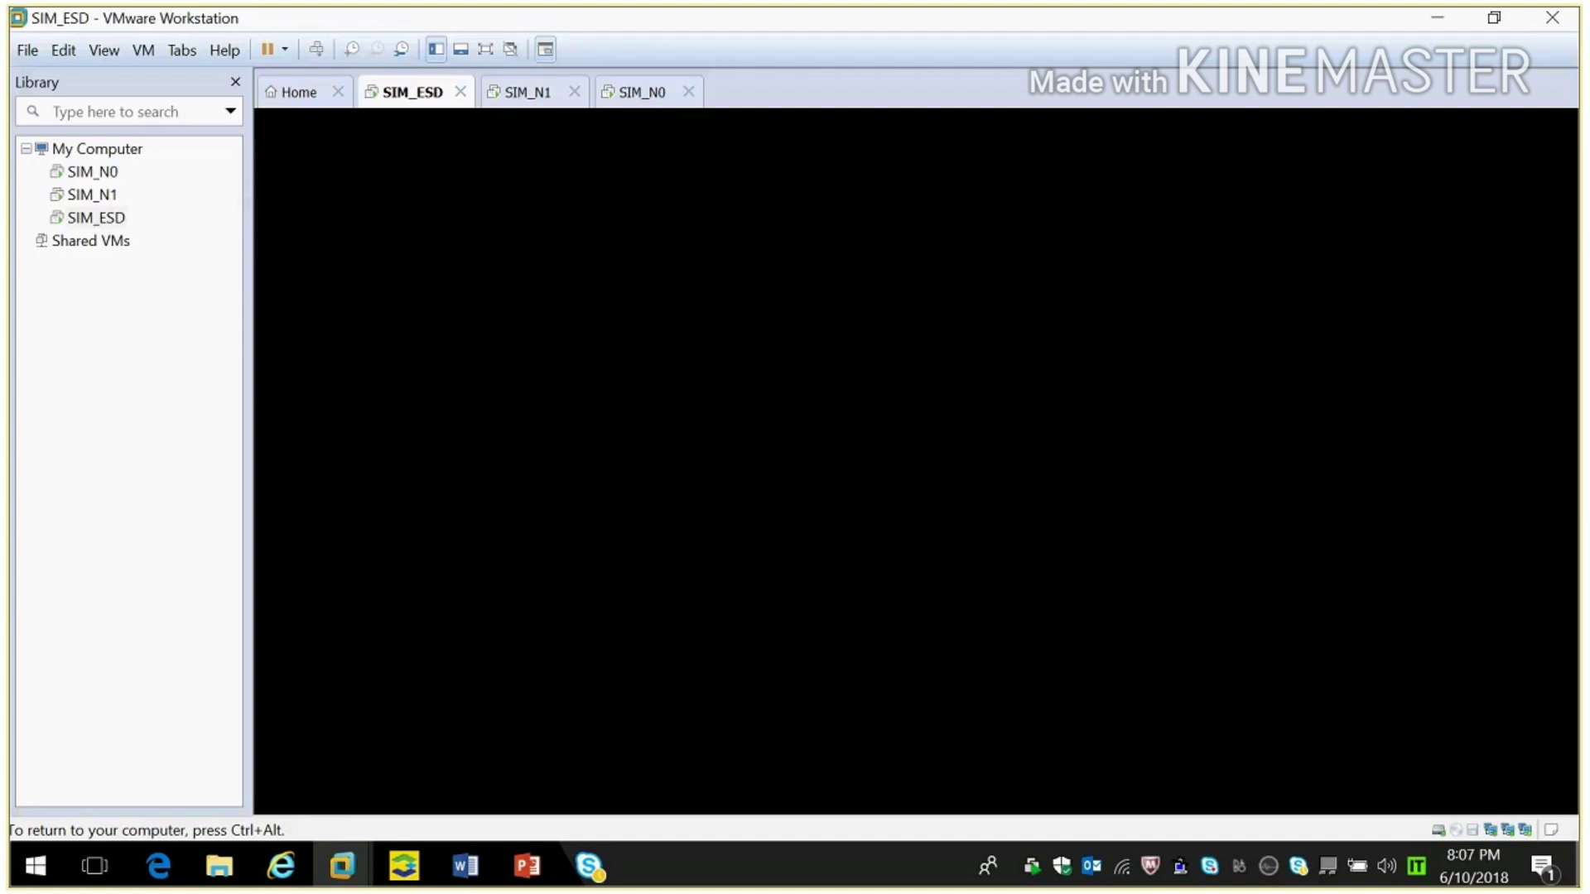
# - Check the SIM_ESD virtual machine console, then switch to HP 3PAR Management Console and view its system connection form
pyautogui.press('Return')
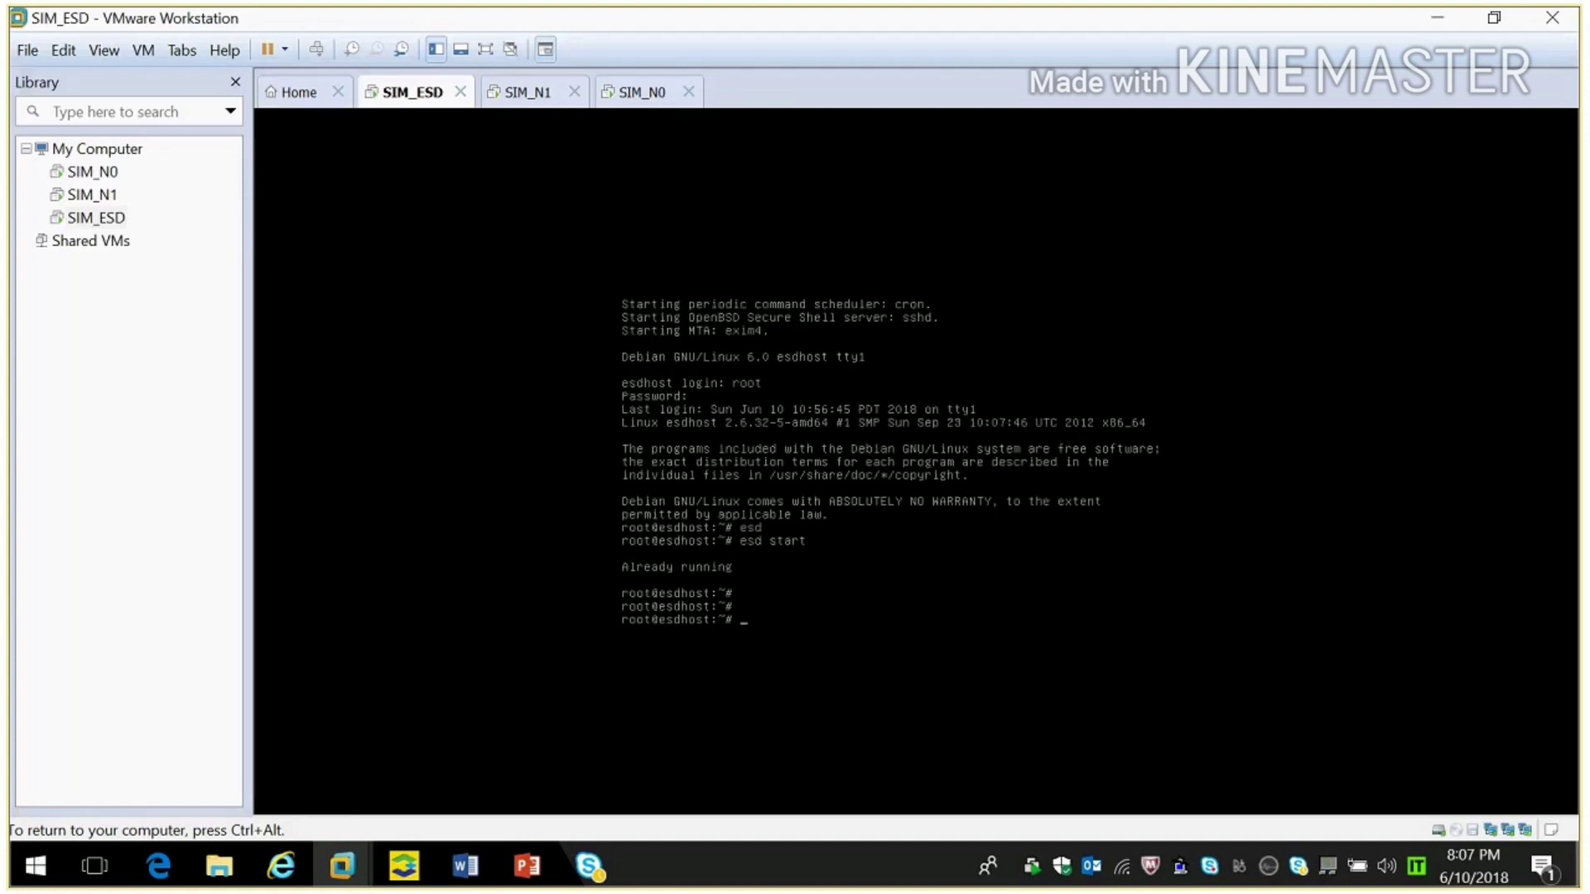
pyautogui.hotkey('ctrl', 'alt')
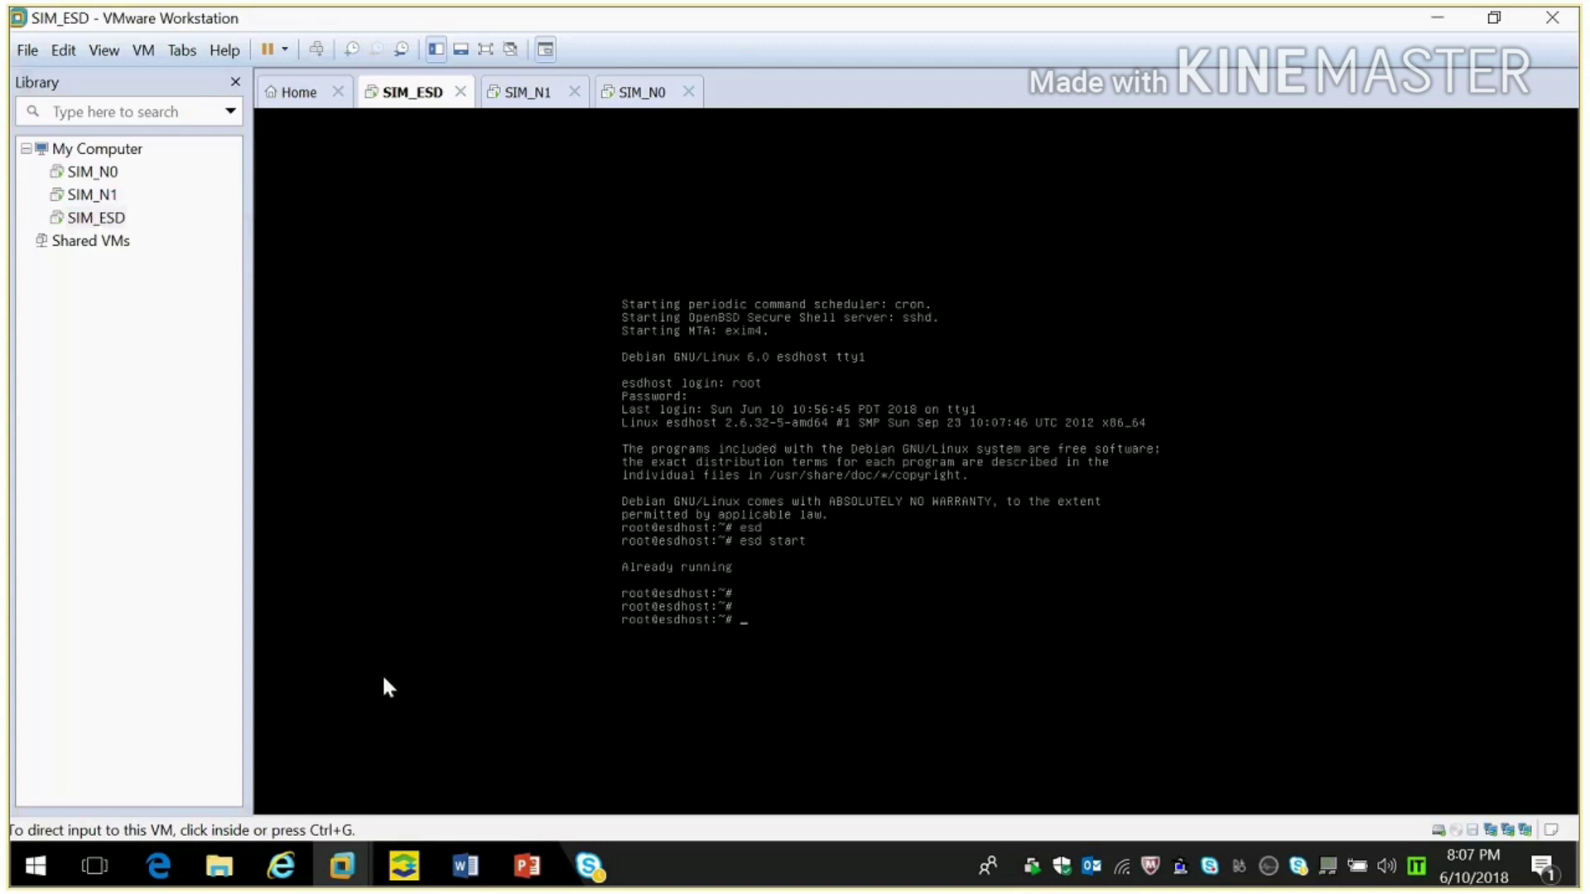
pyautogui.click(410, 876)
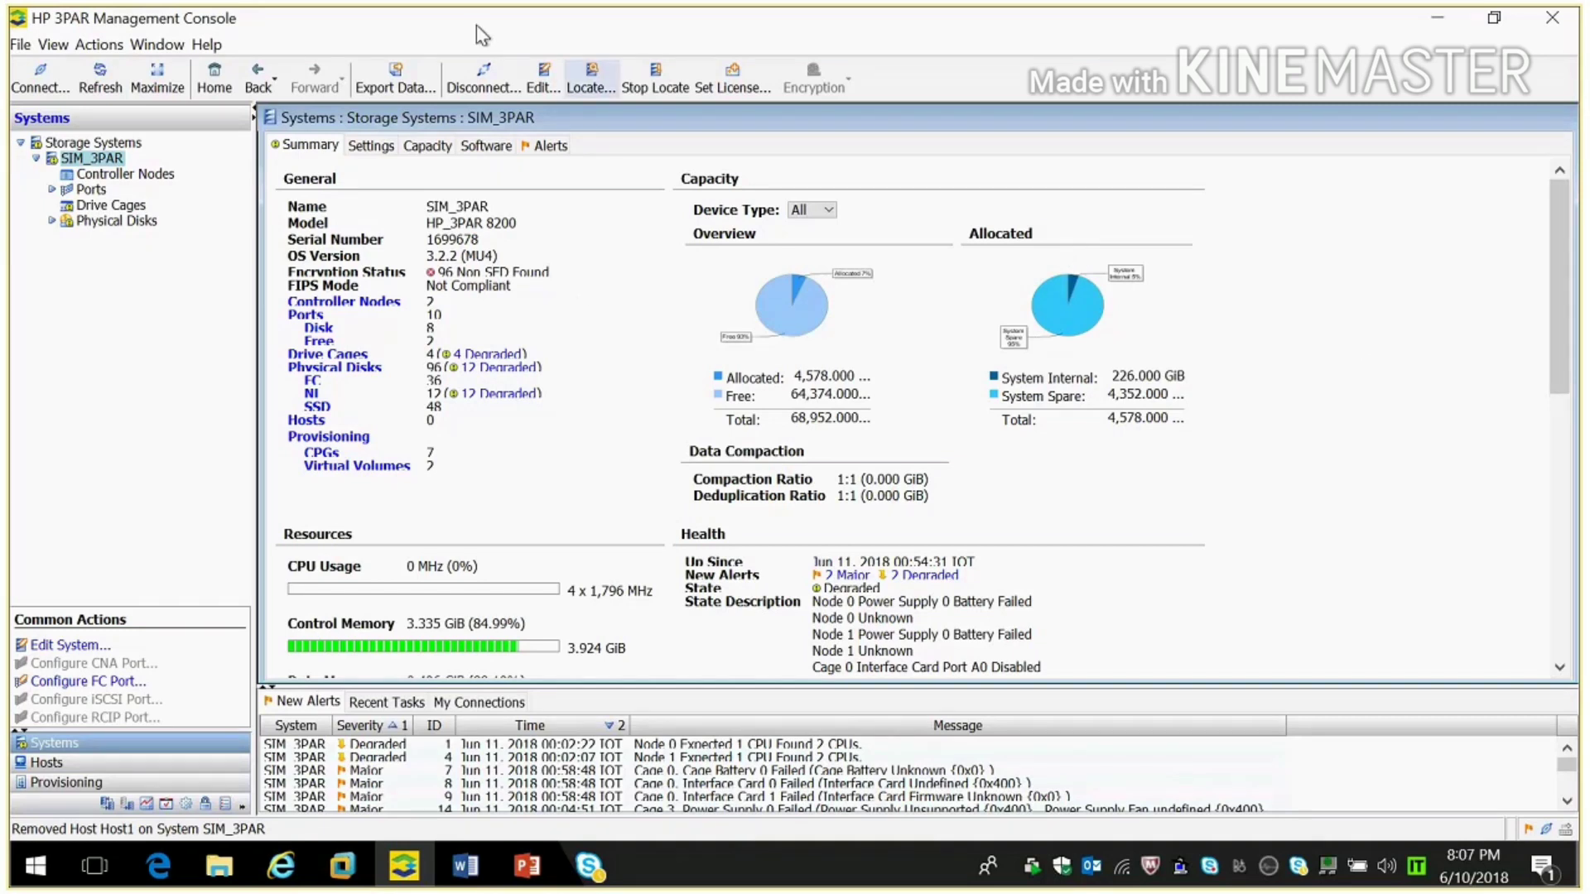
pyautogui.click(48, 83)
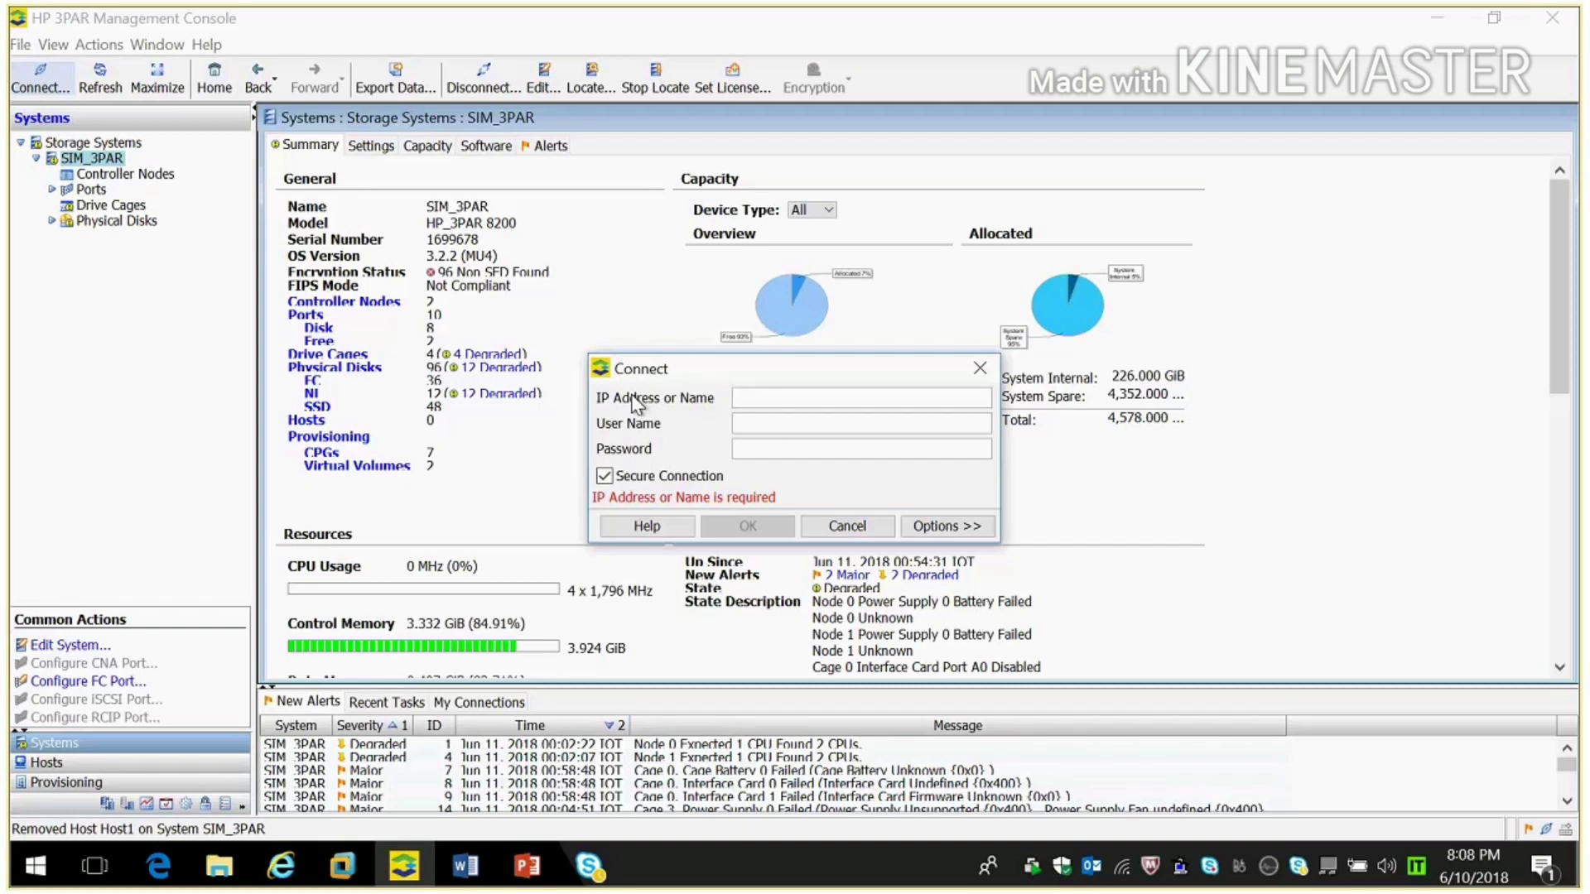
pyautogui.click(882, 536)
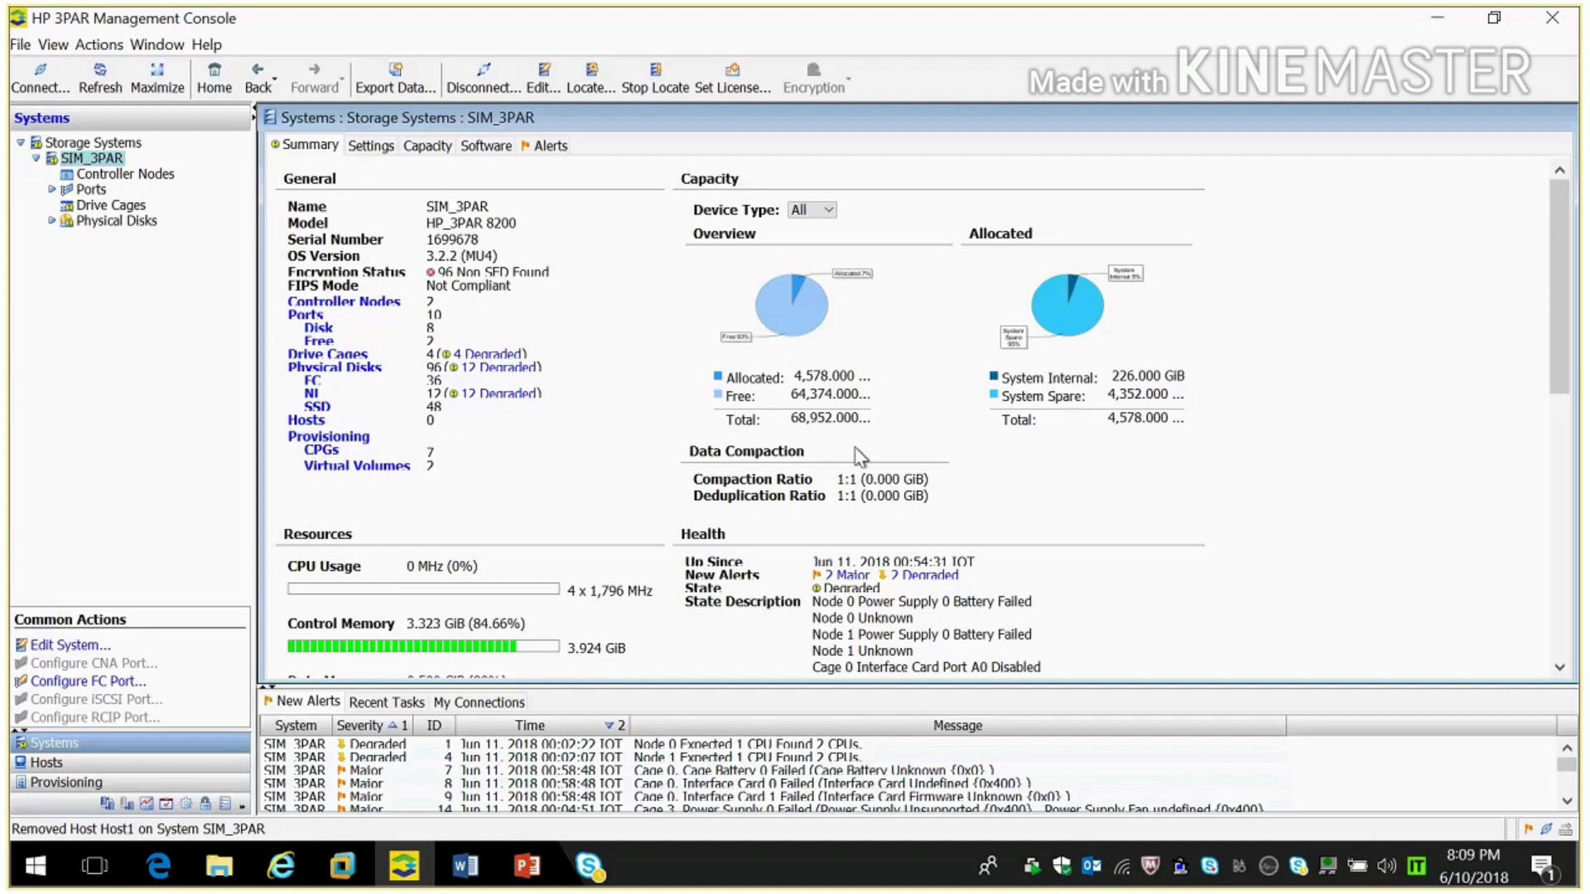
# - Review the settings, capacity, software licences and alerts of SIM_3PAR, ending on its summary
pyautogui.click(374, 149)
pyautogui.click(423, 143)
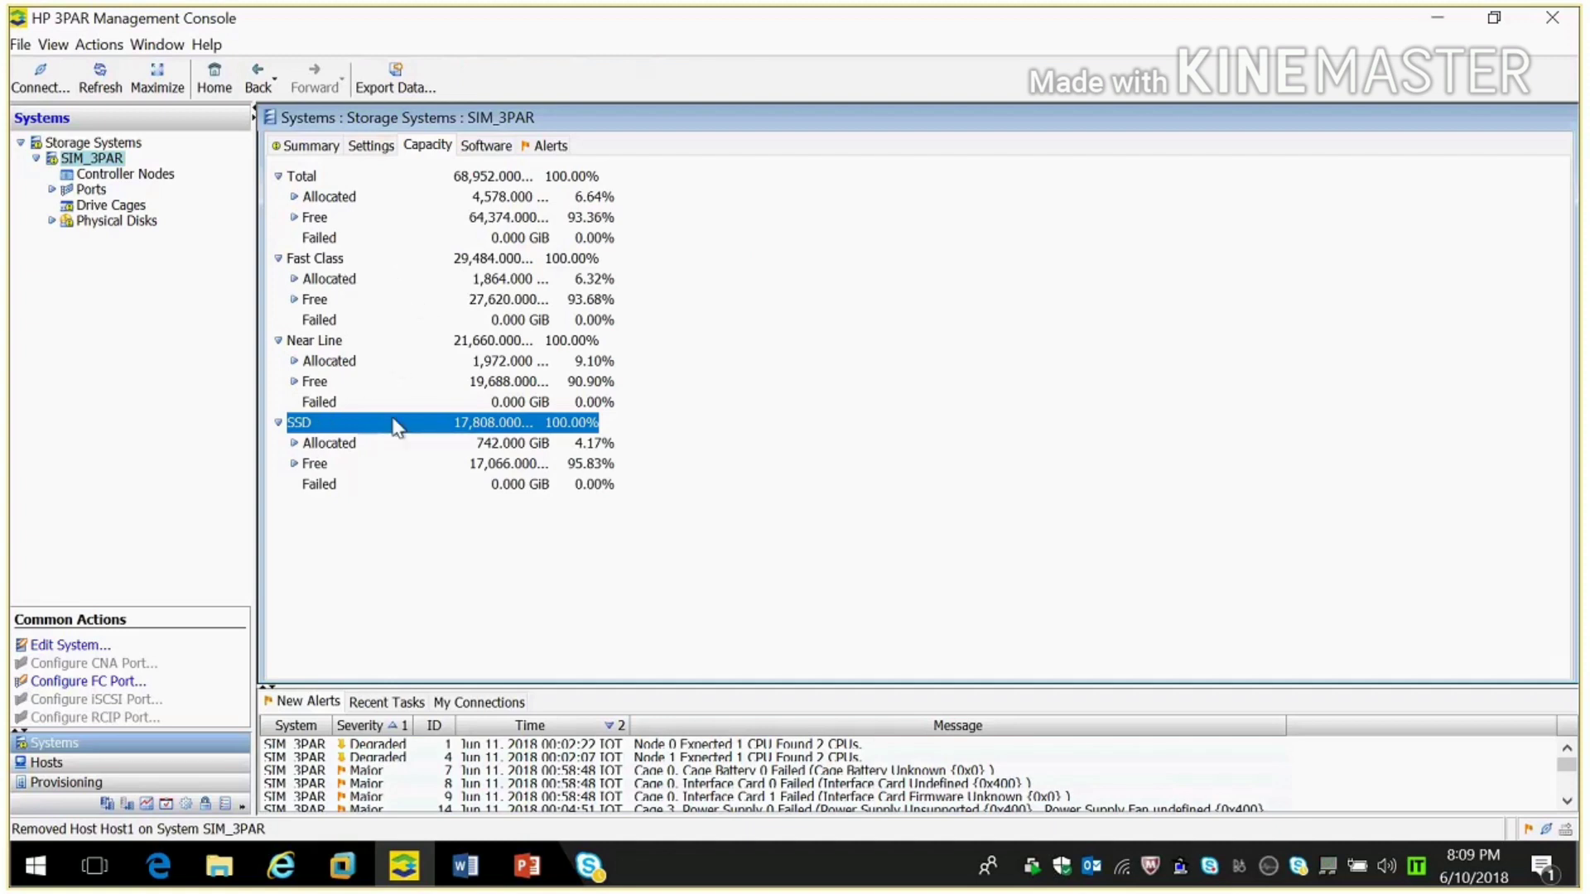
pyautogui.click(478, 152)
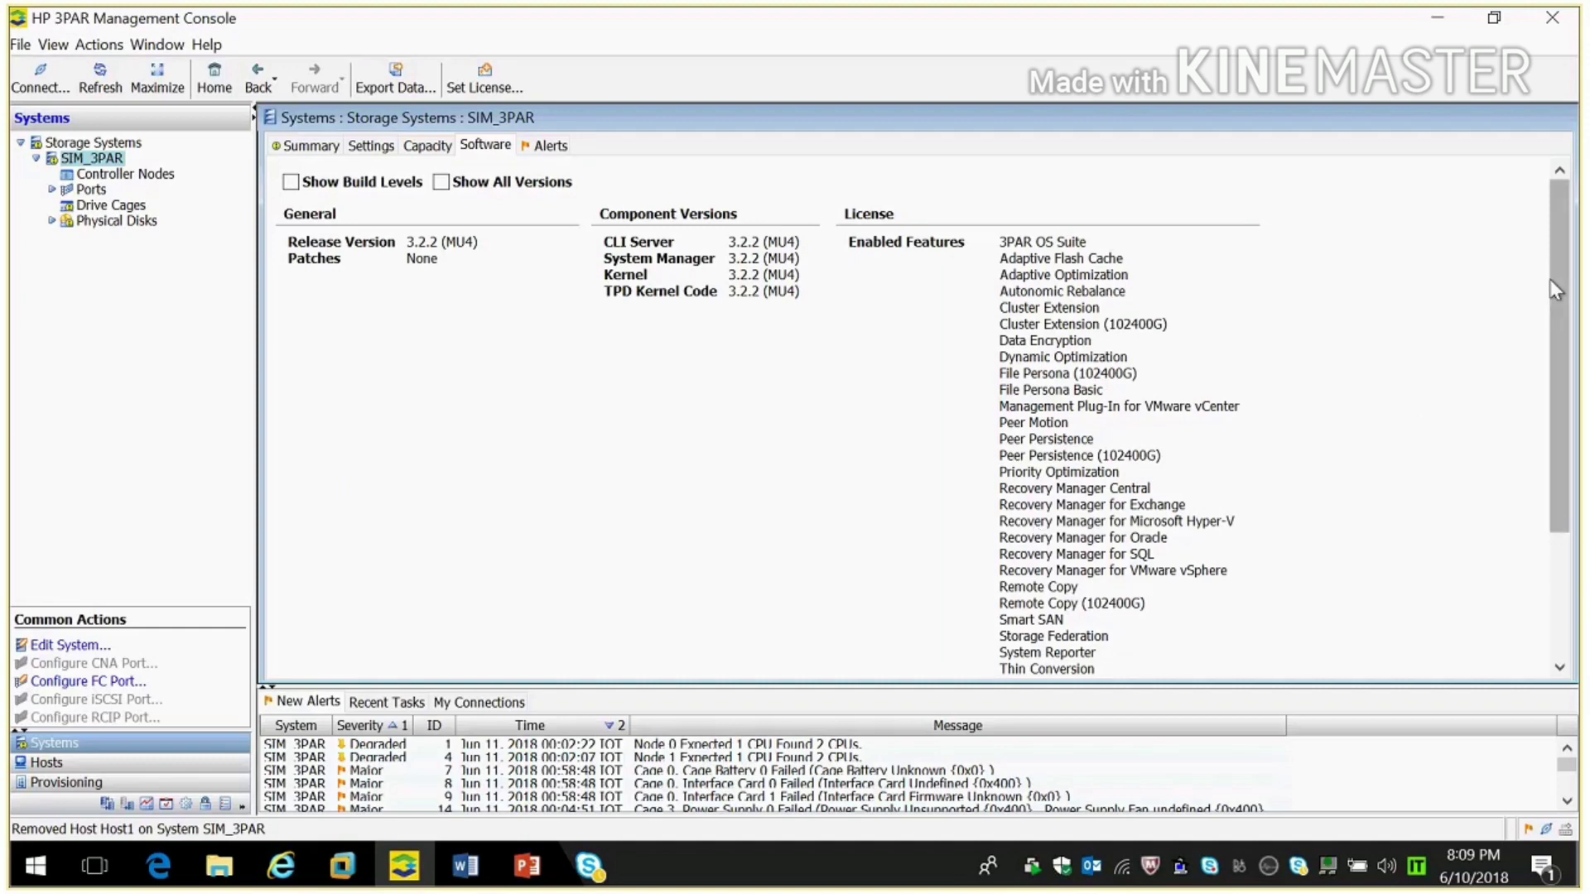
pyautogui.moveTo(1555, 290); pyautogui.dragTo(1564, 199)
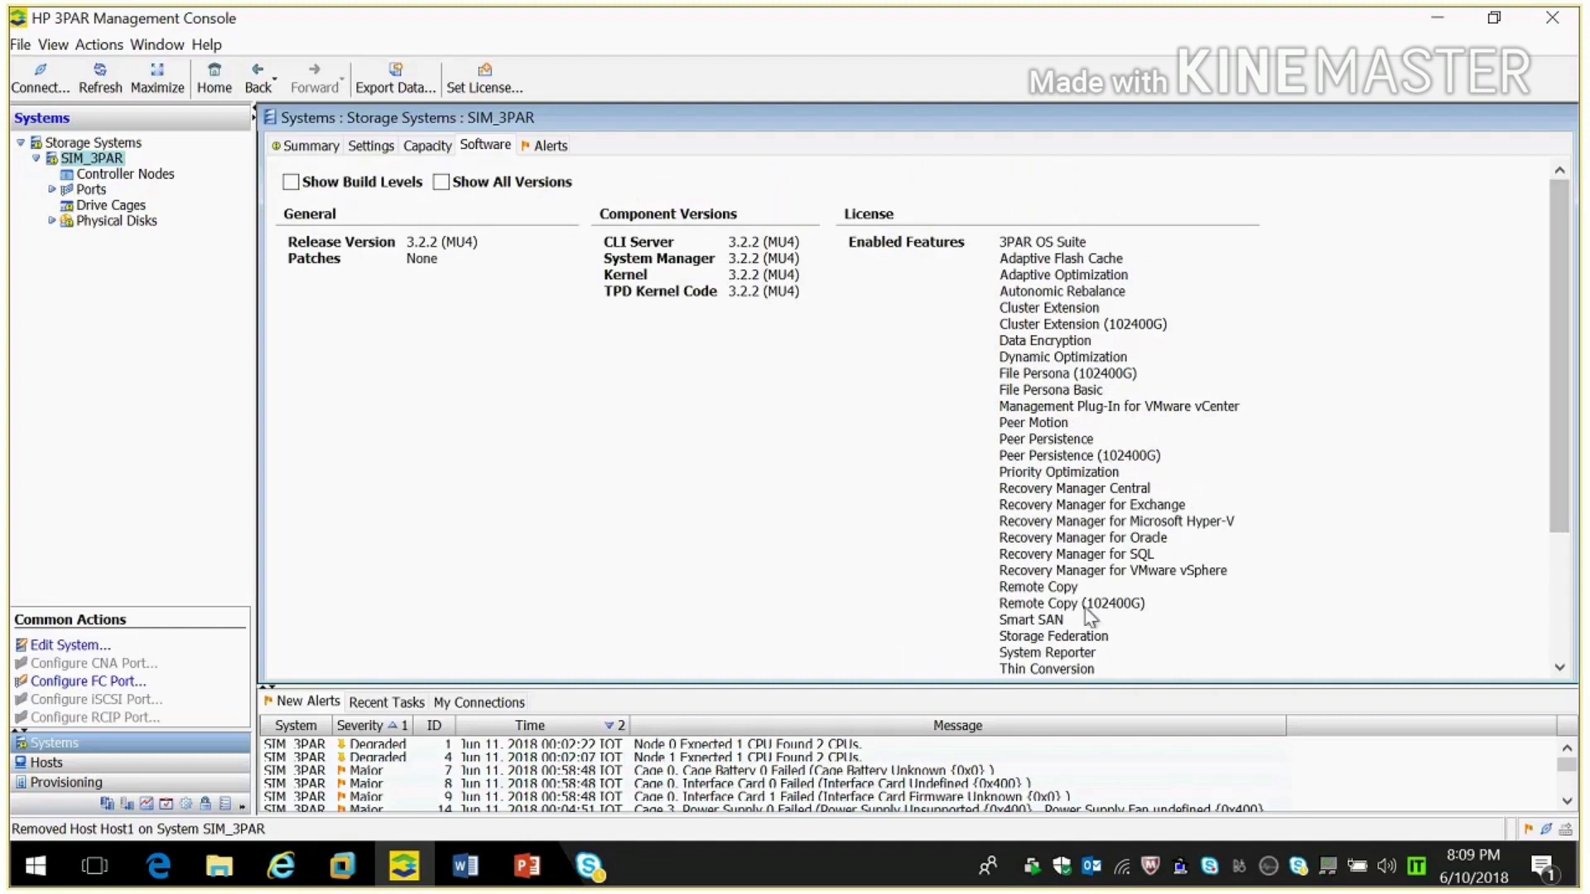
pyautogui.click(552, 147)
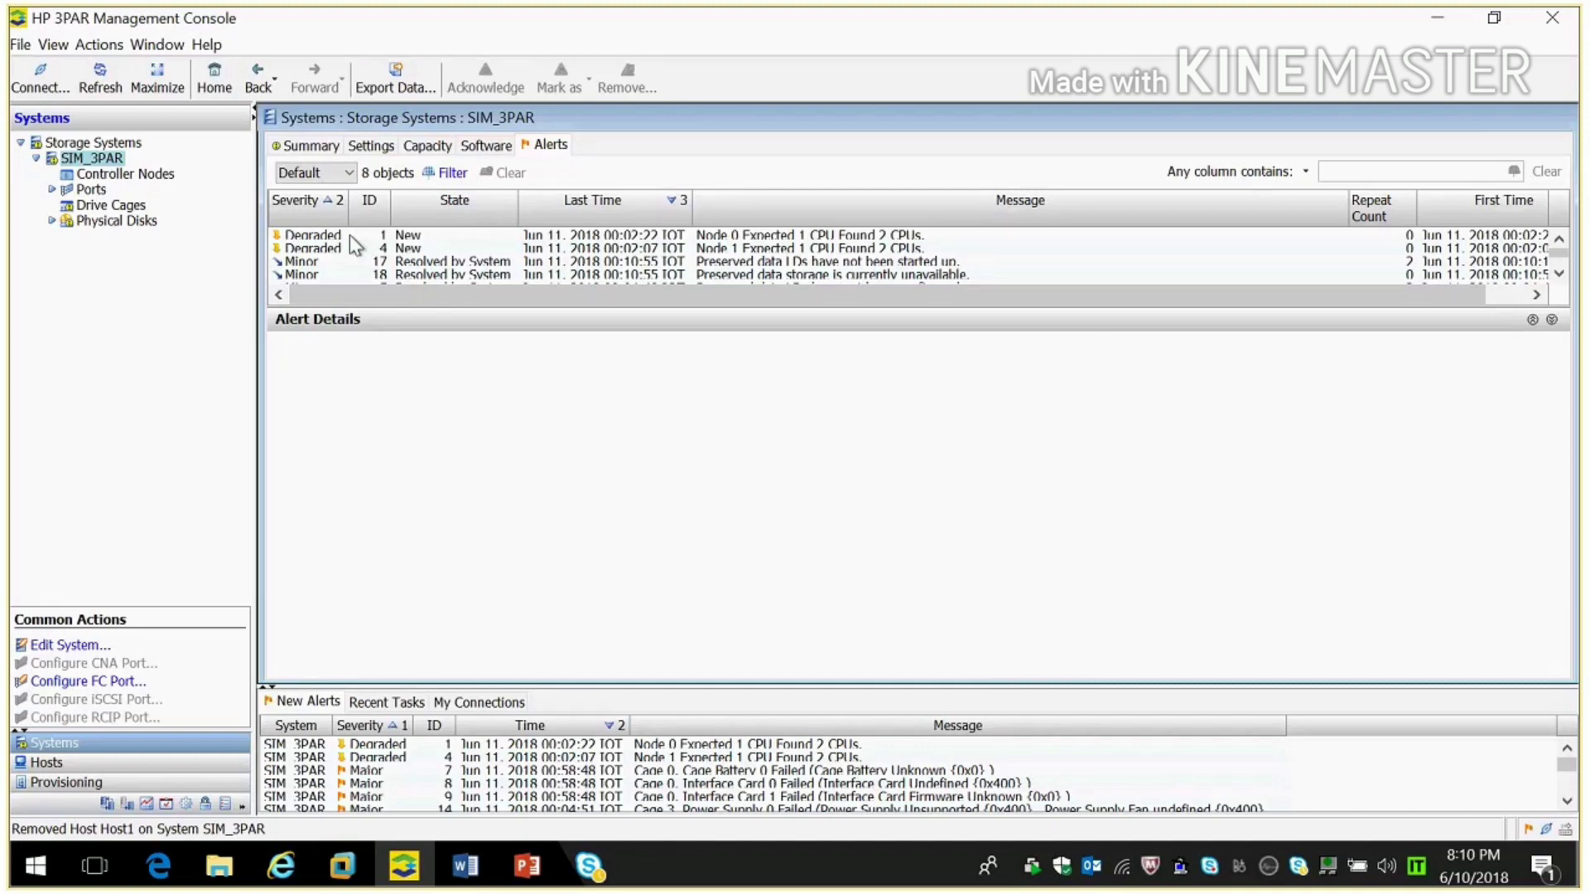
pyautogui.click(304, 147)
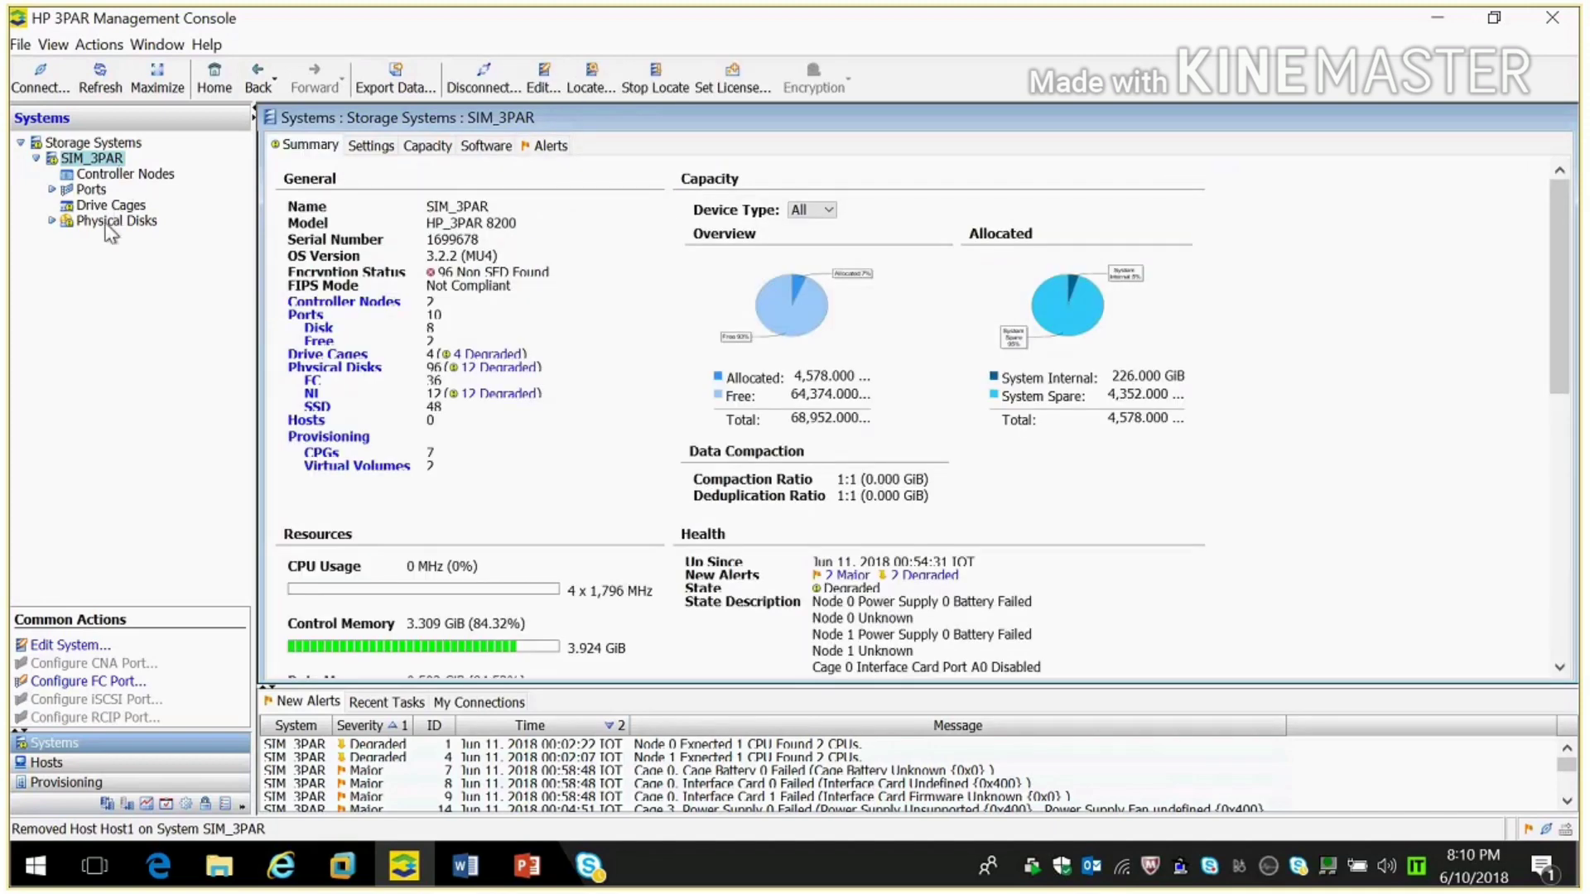
# - Inspect the SIM_3PAR hardware: both controller nodes, the ports, the drive cages and the physical disks
pyautogui.click(125, 176)
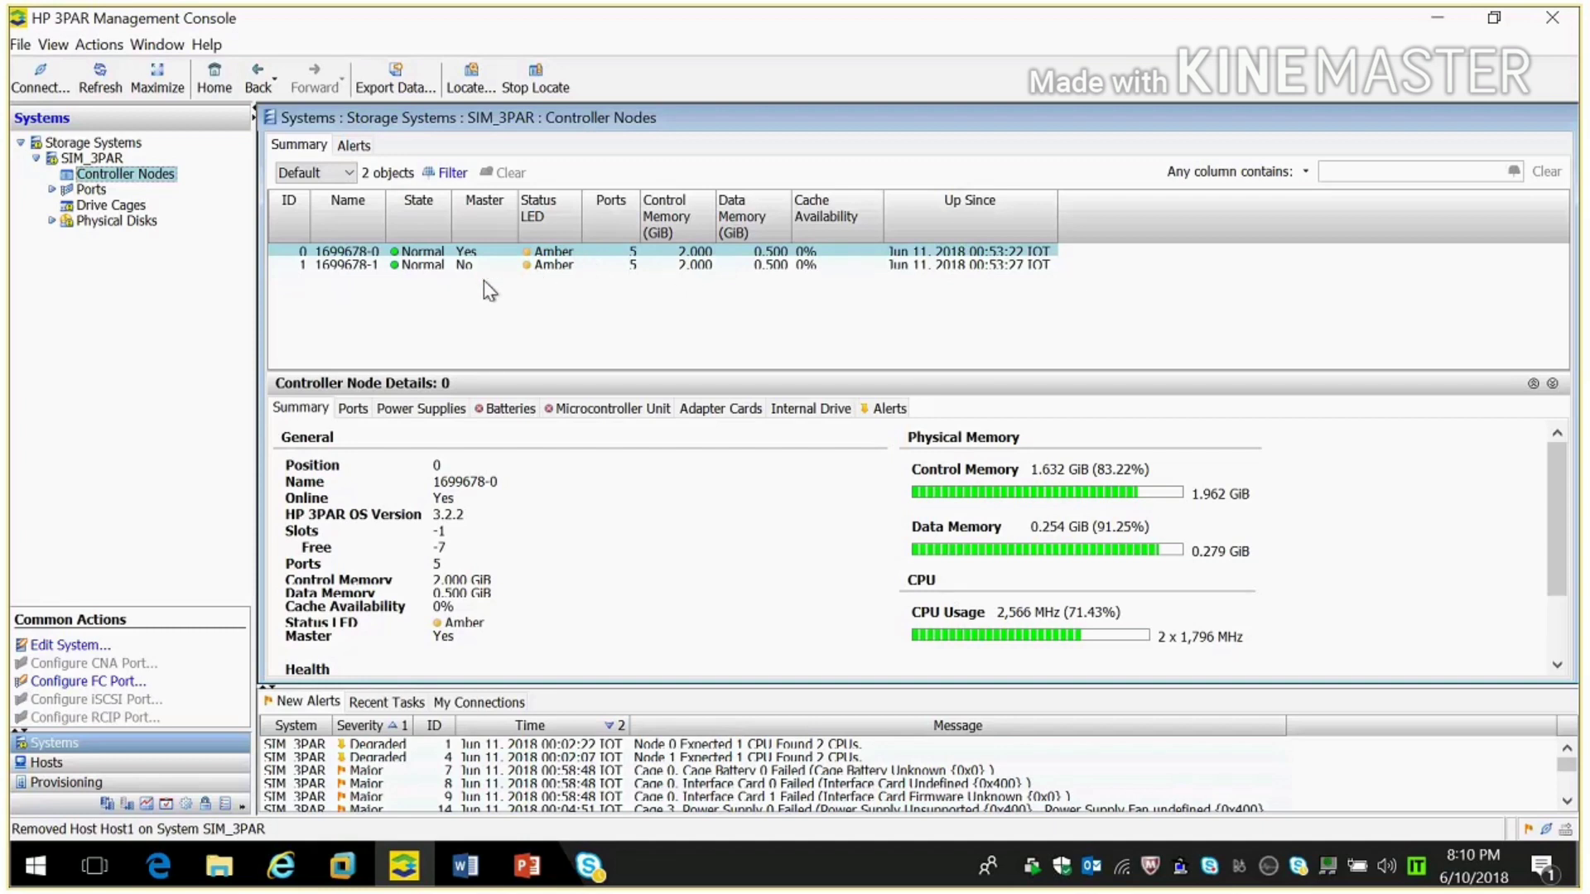
pyautogui.click(341, 266)
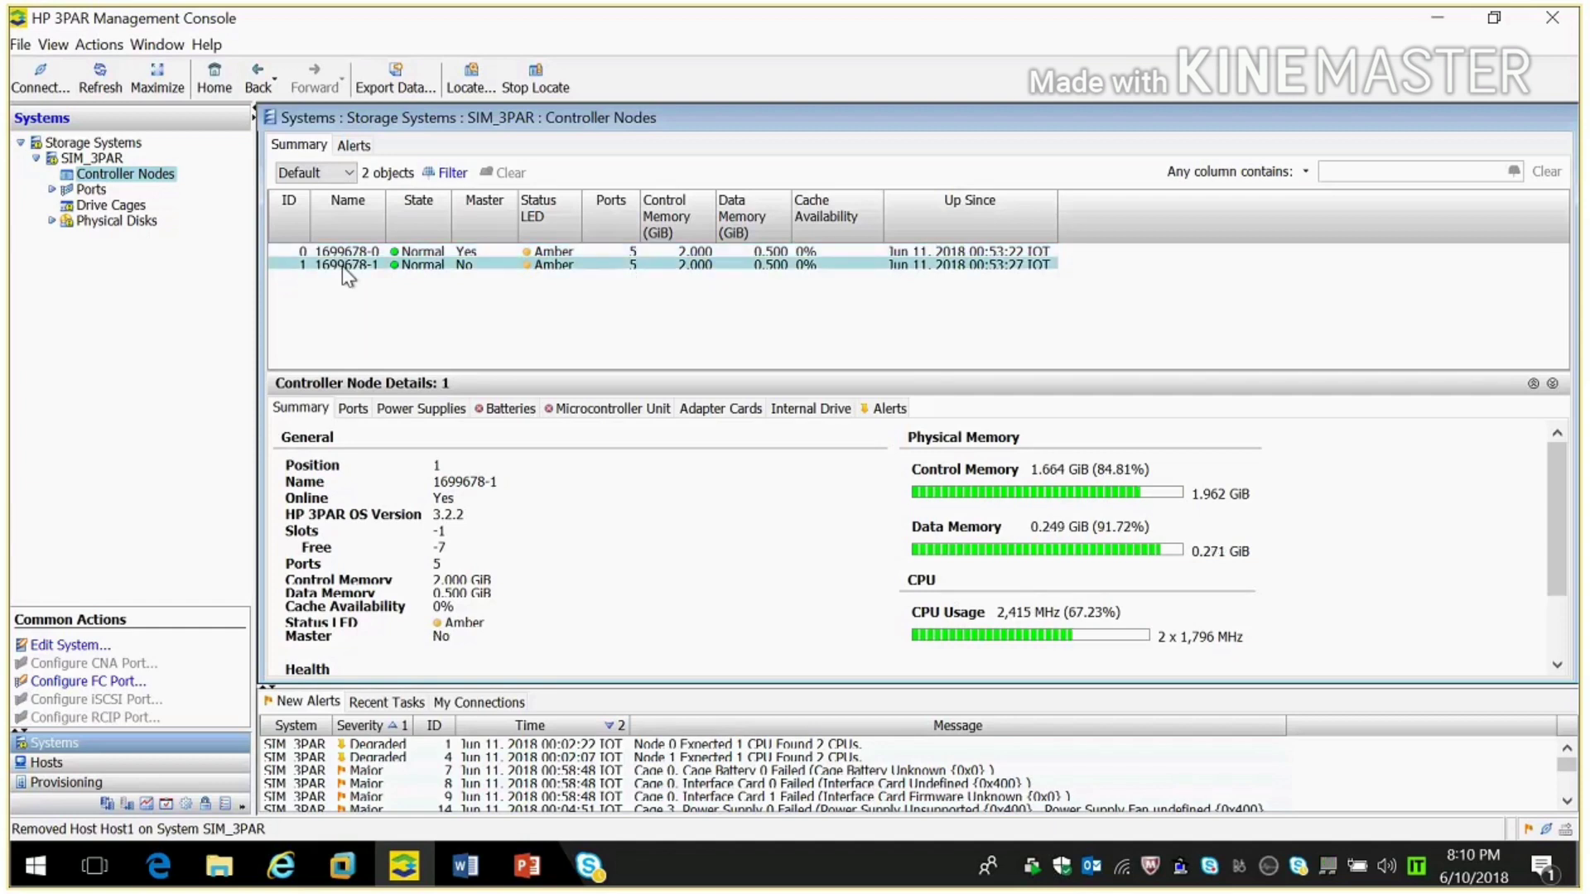
pyautogui.click(347, 254)
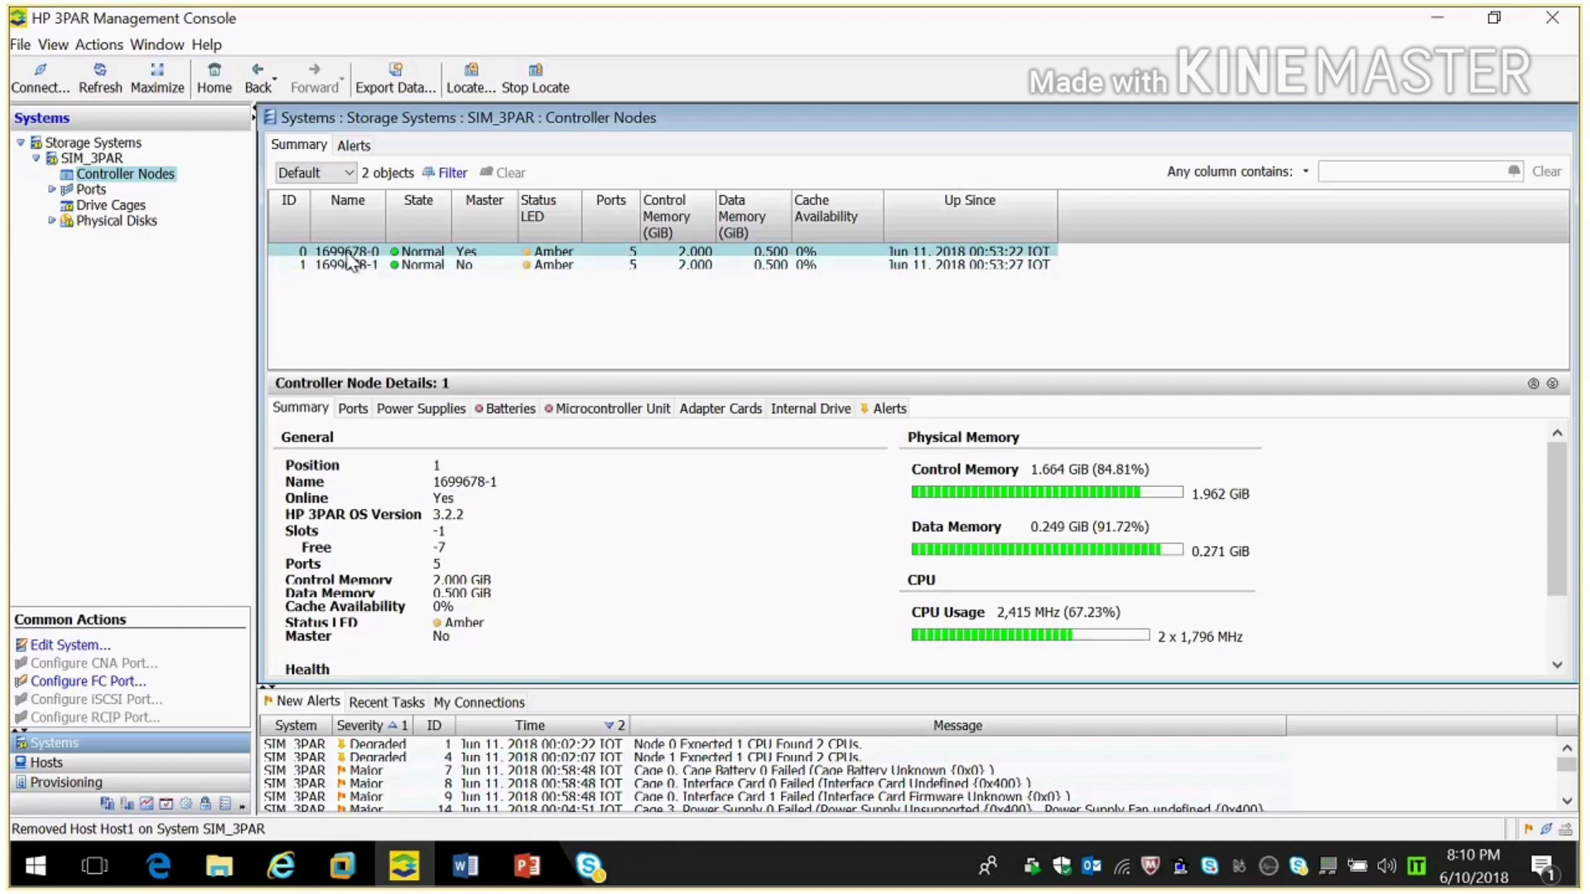
pyautogui.click(97, 192)
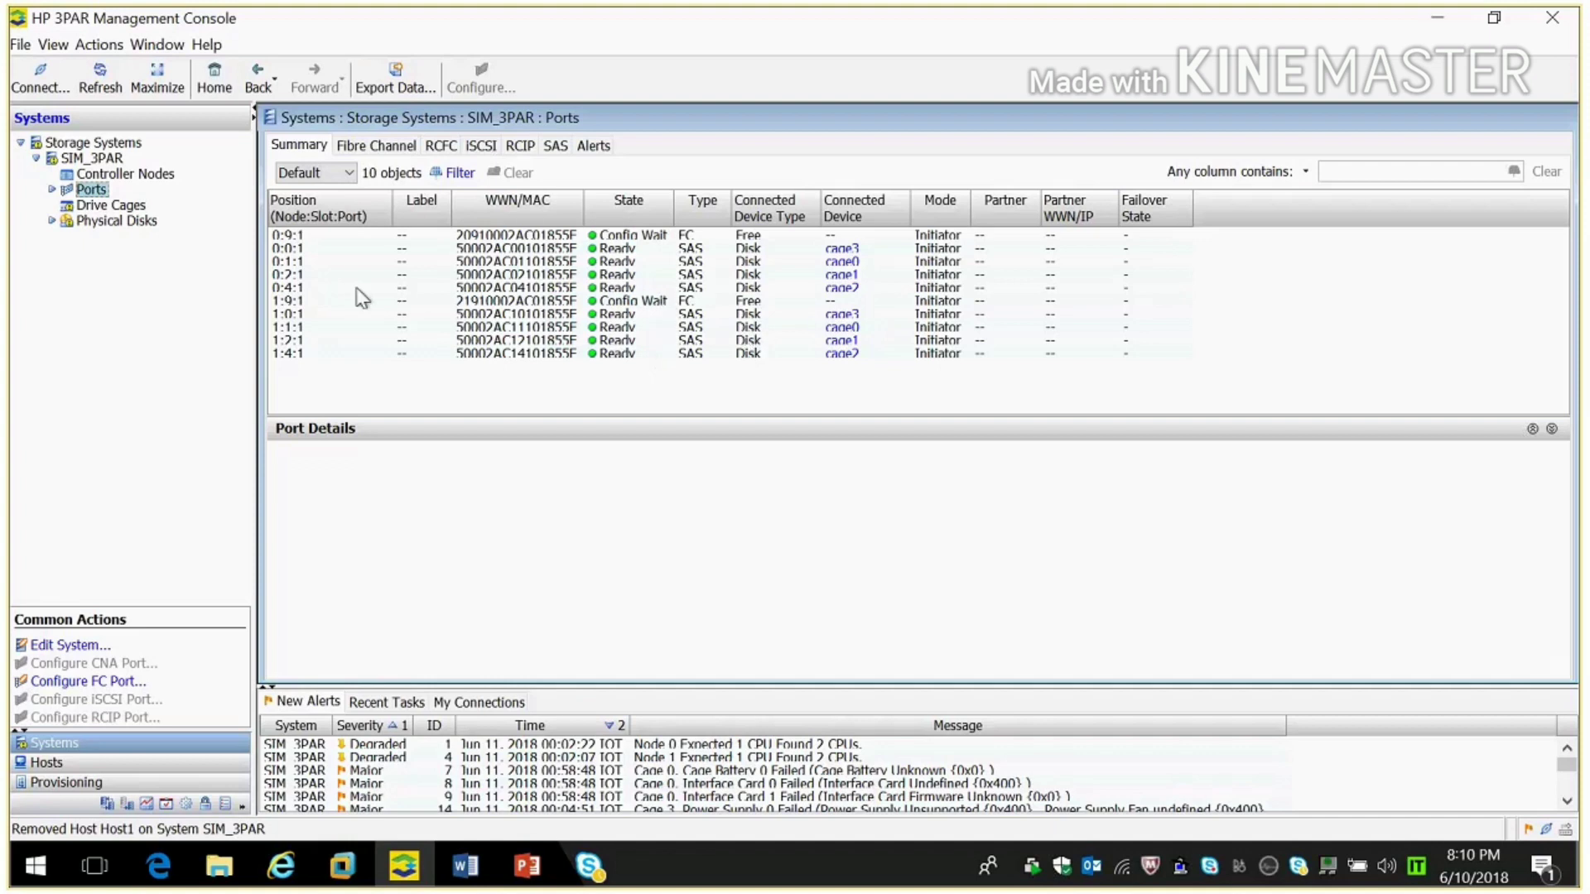
pyautogui.click(116, 205)
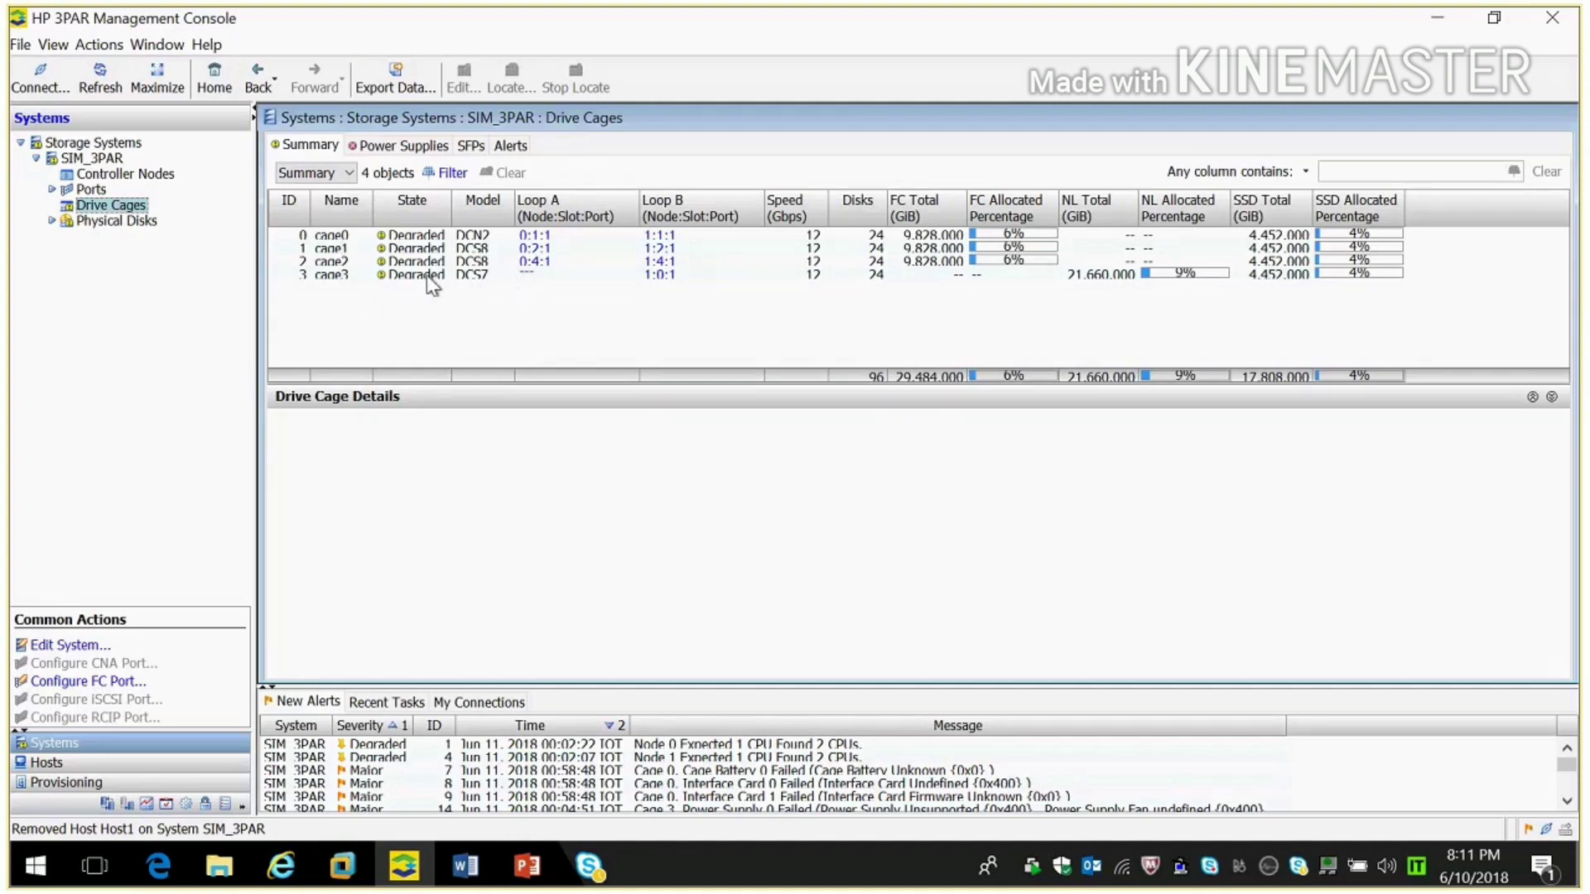
pyautogui.click(117, 221)
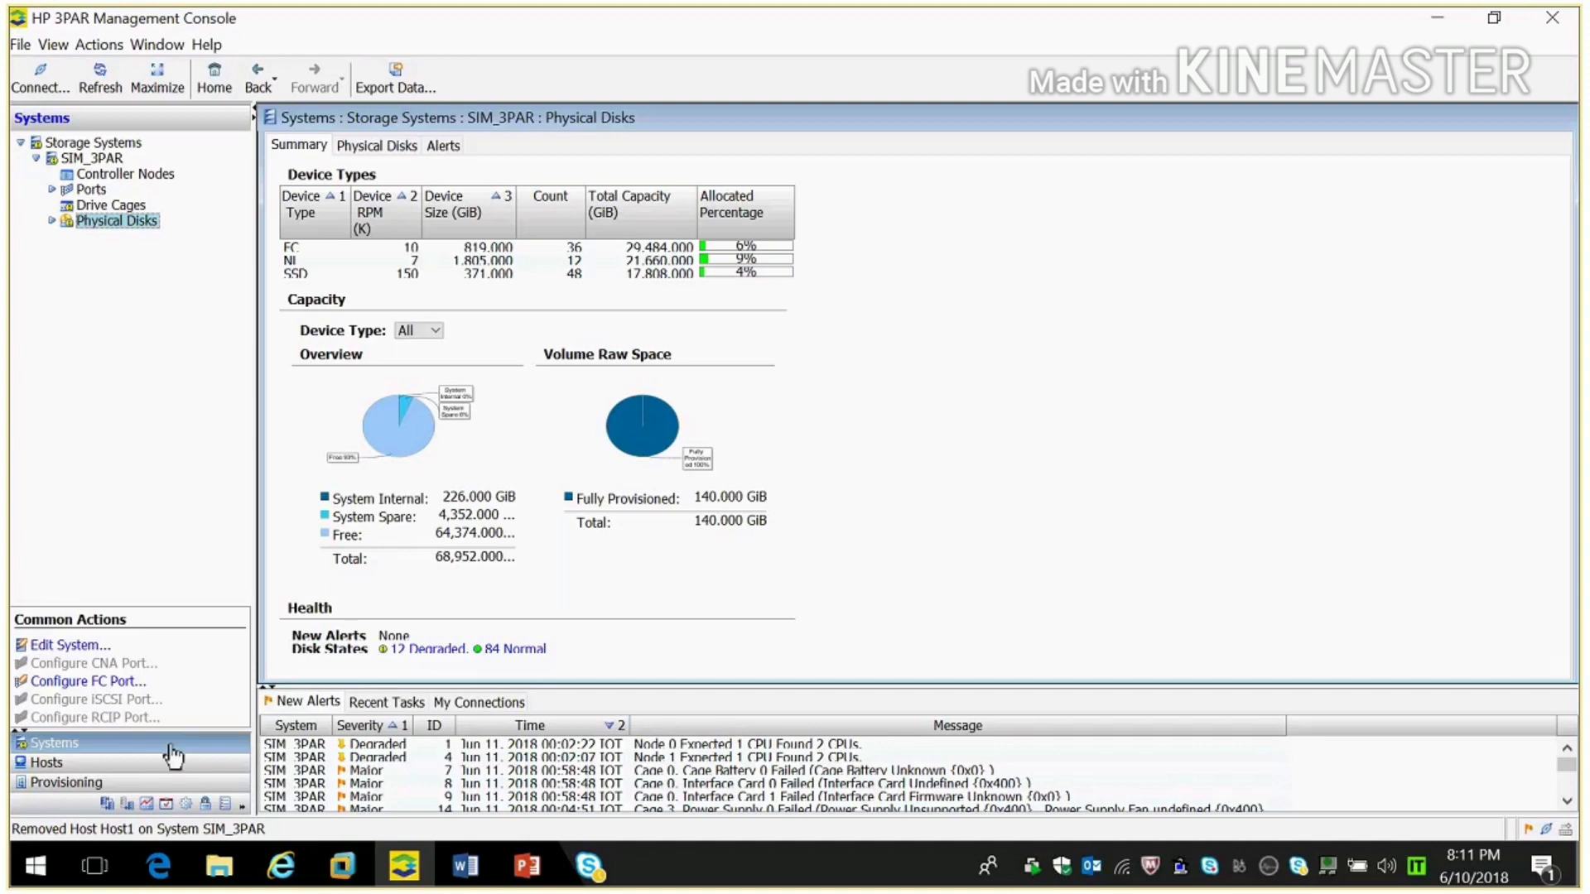
# - Start creating a new host on SIM_3PAR and name it Host1
pyautogui.click(71, 768)
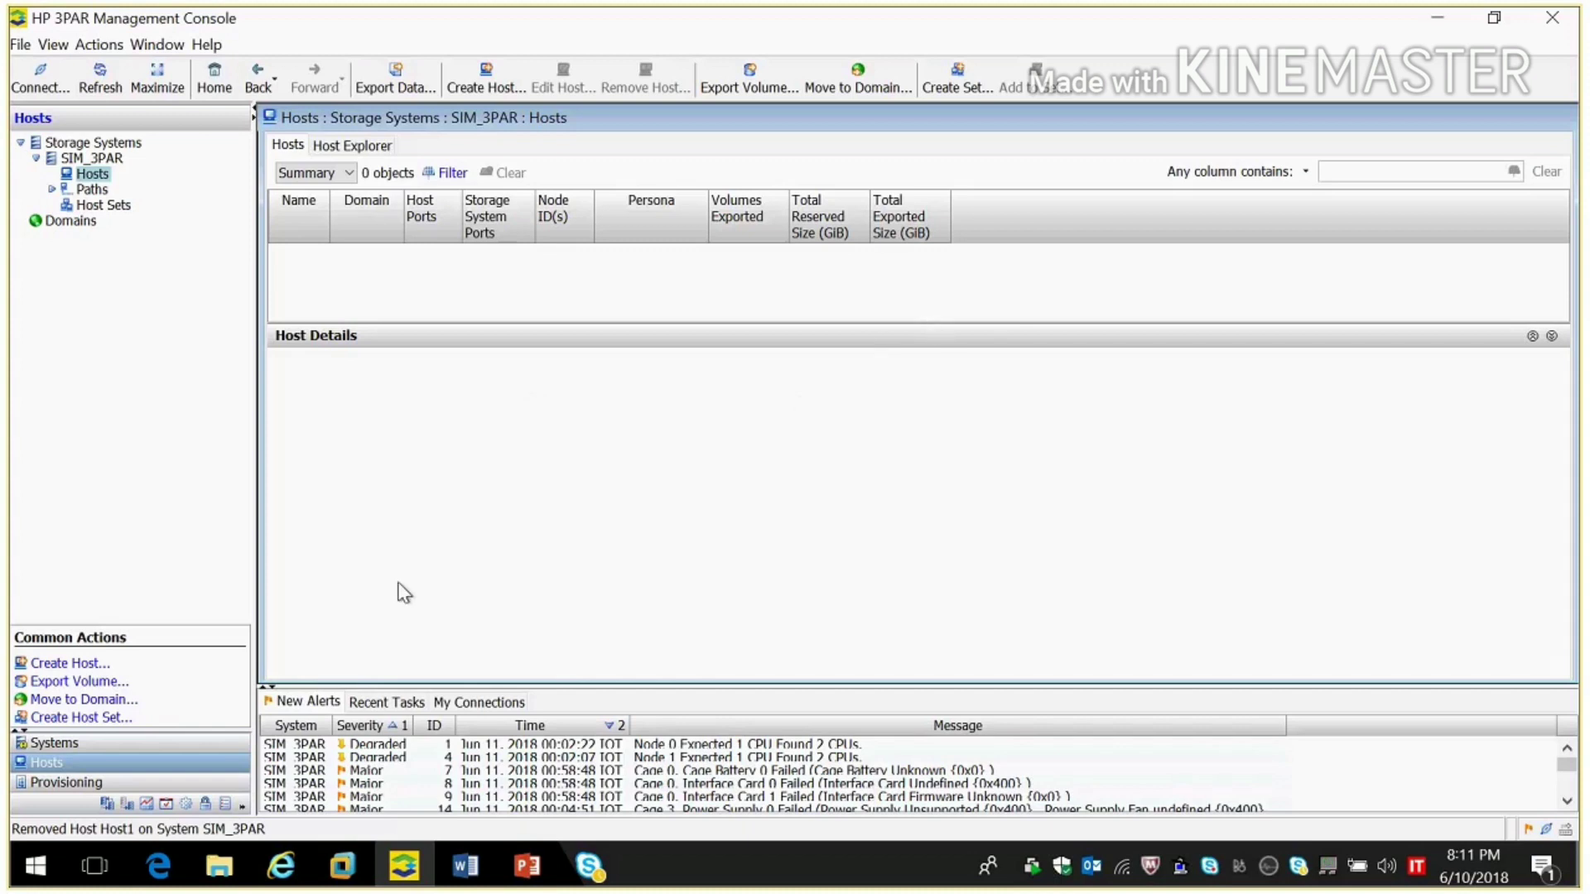
pyautogui.click(81, 668)
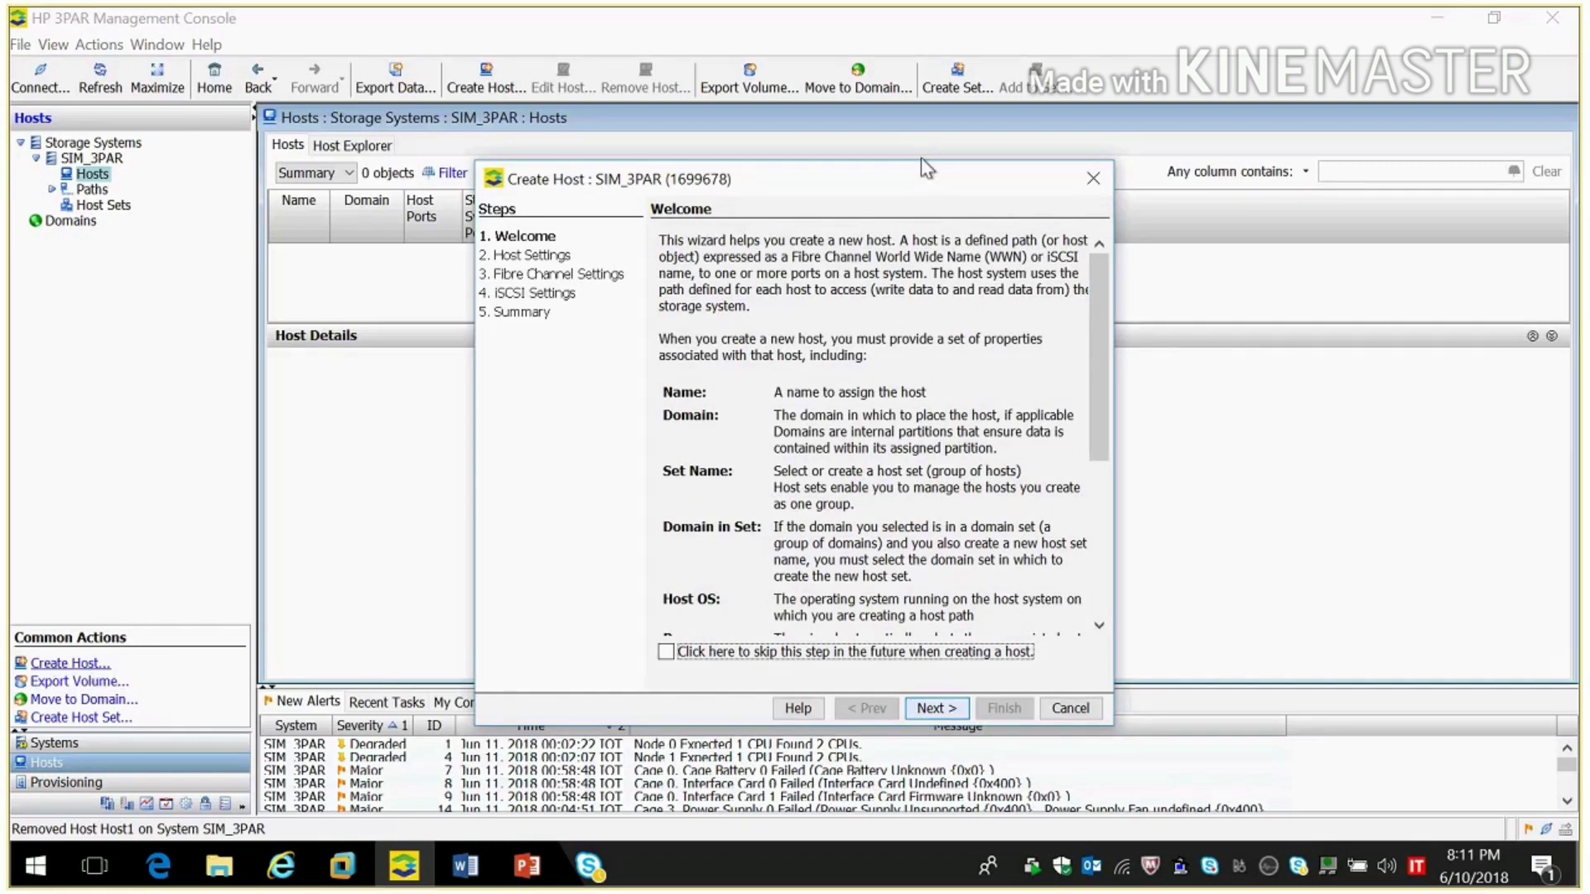
pyautogui.click(957, 708)
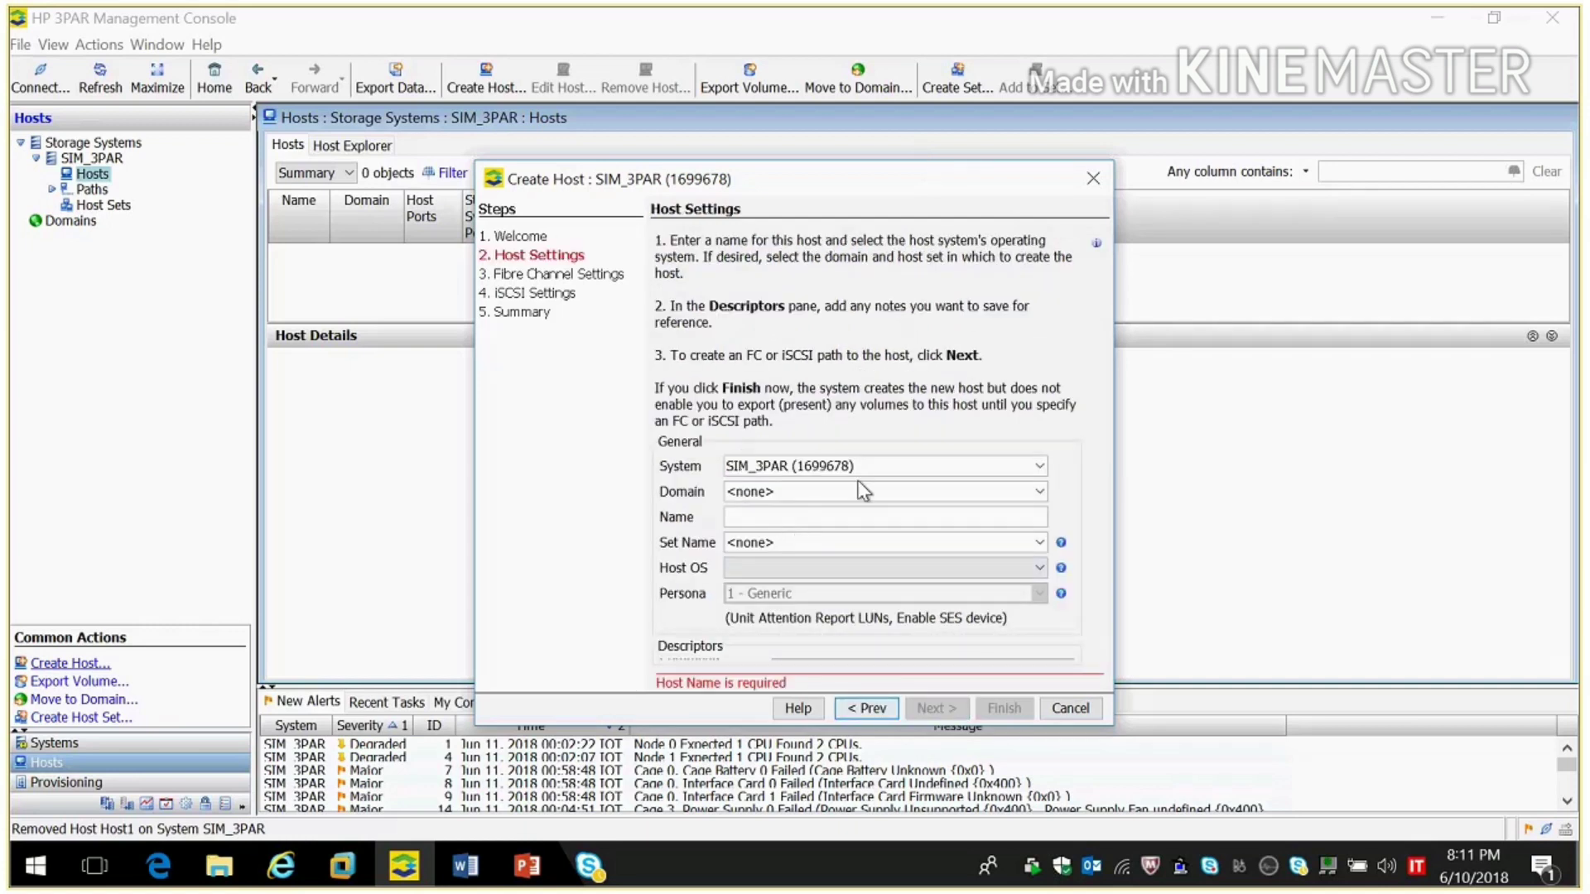
pyautogui.click(766, 520)
pyautogui.write('H')
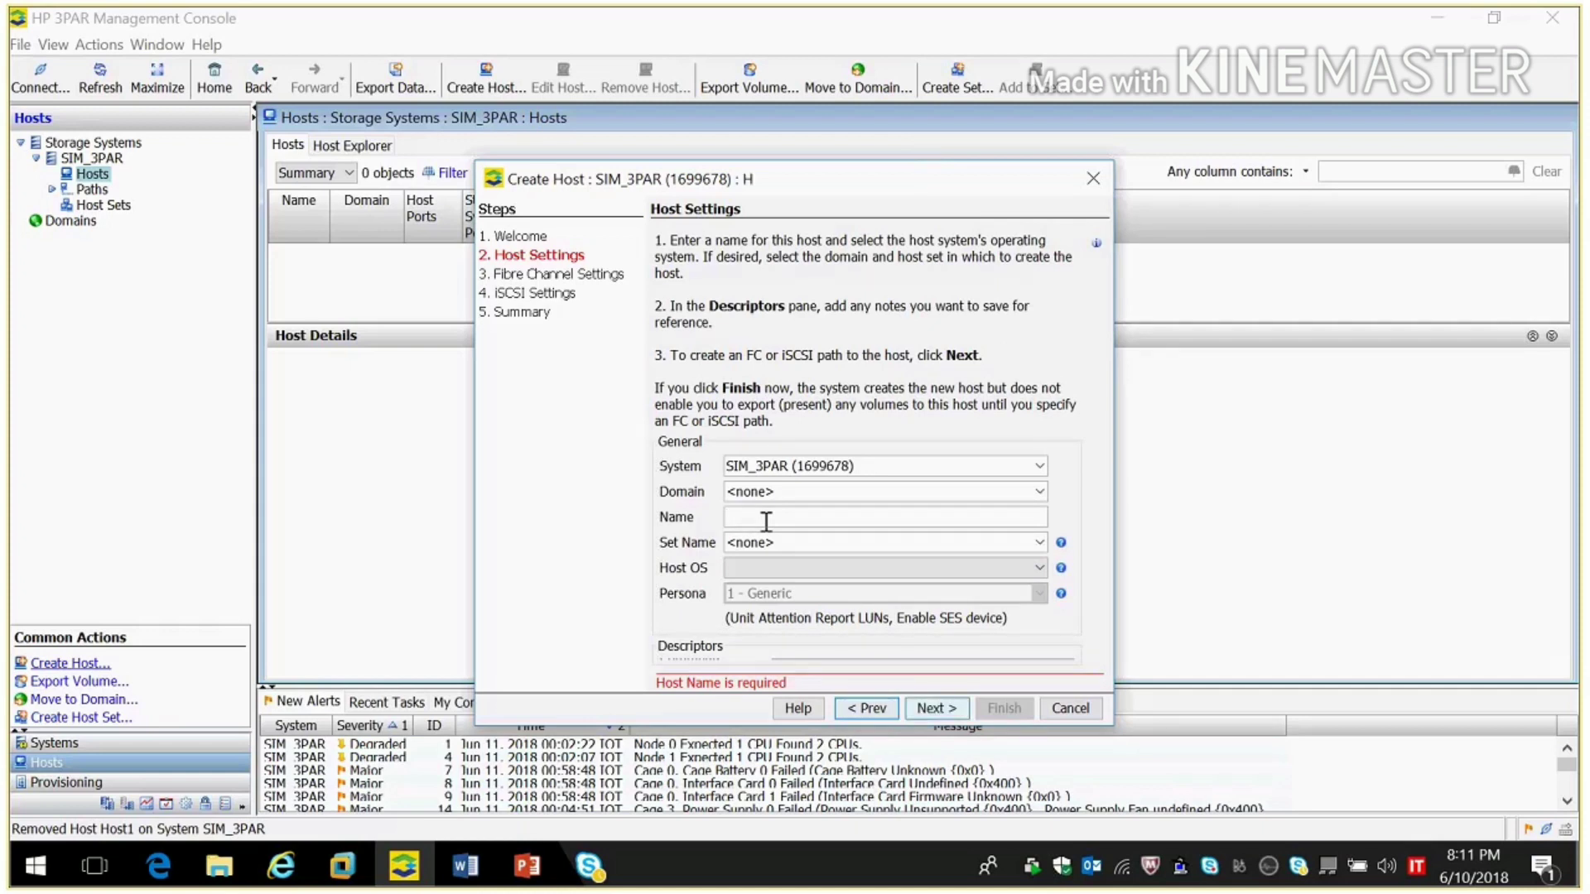
pyautogui.write('ost1')
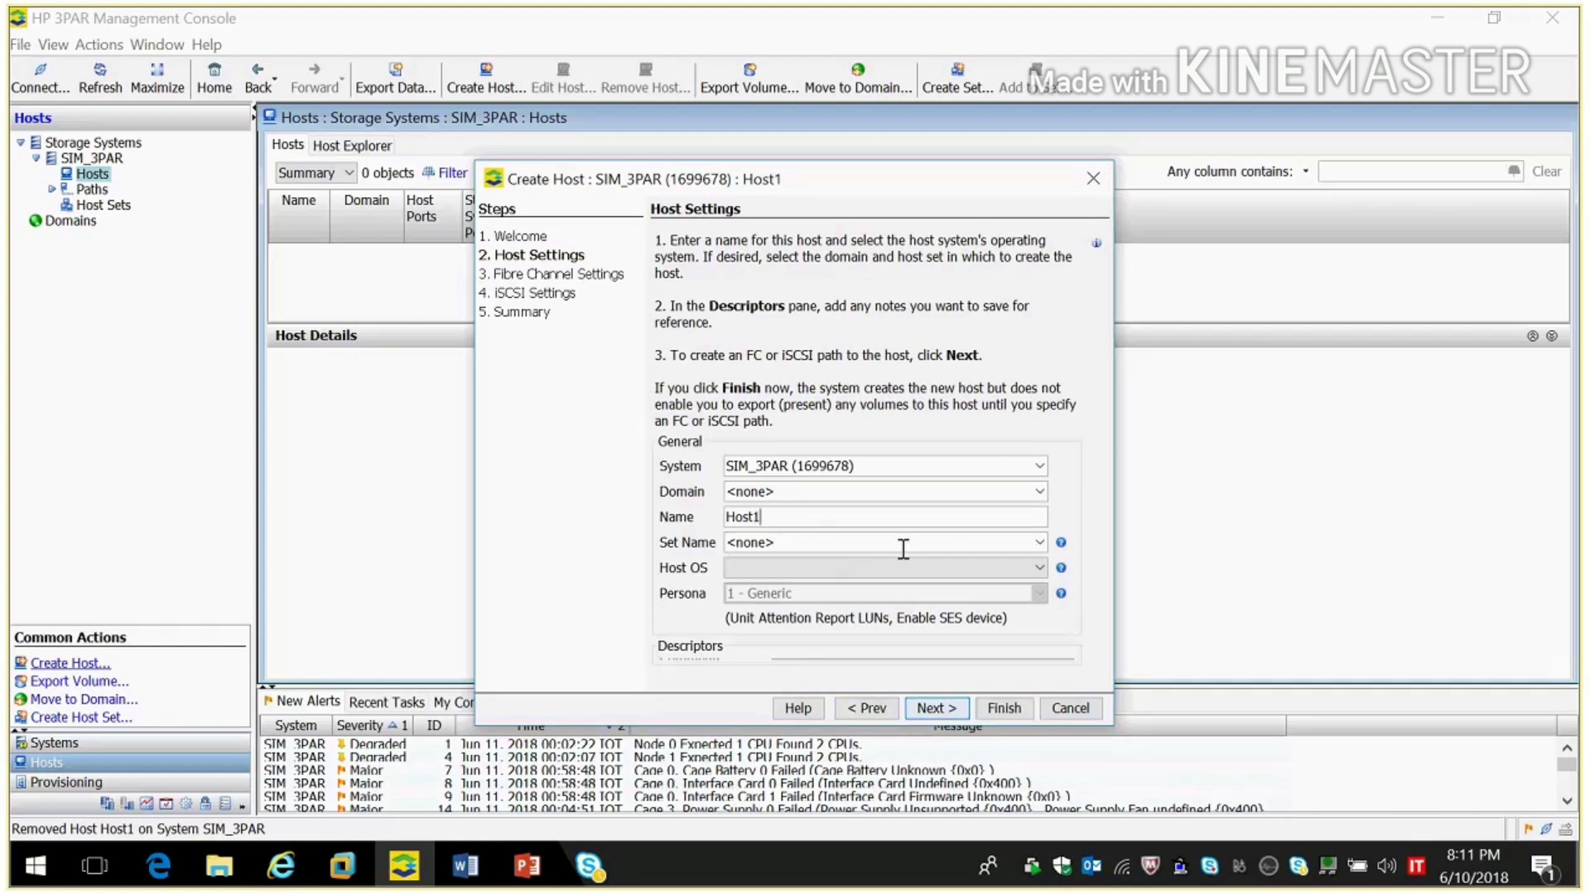
# - Set the operating system of Host1 to RHE Linux (5.x, 6.x) and proceed to the Fibre Channel settings
pyautogui.click(990, 543)
pyautogui.click(1081, 513)
pyautogui.click(1036, 568)
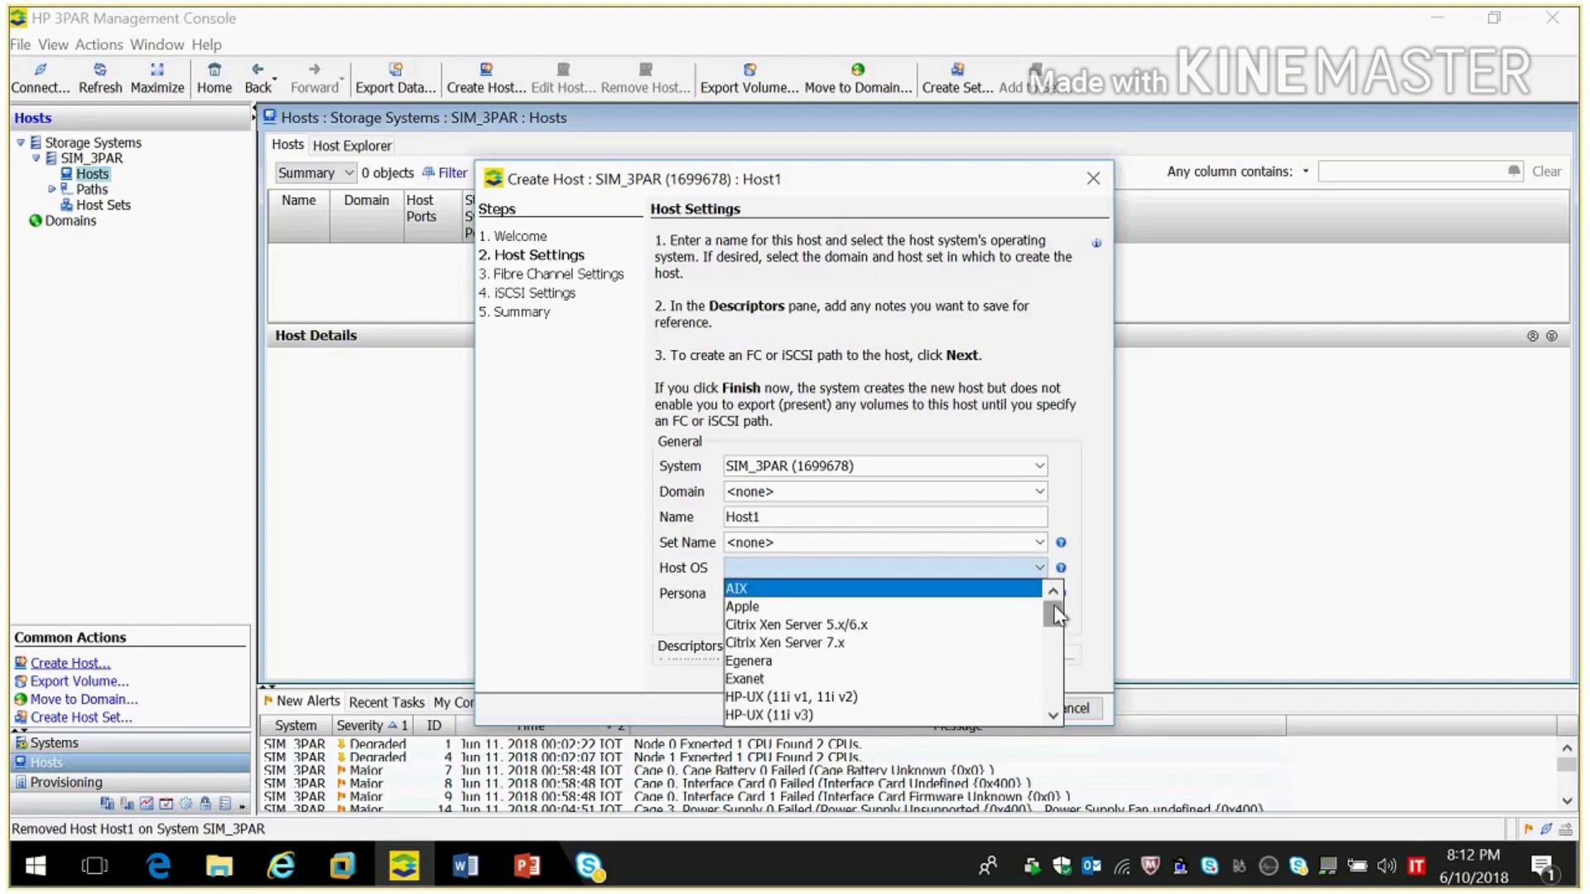
pyautogui.moveTo(1055, 617); pyautogui.dragTo(1055, 633)
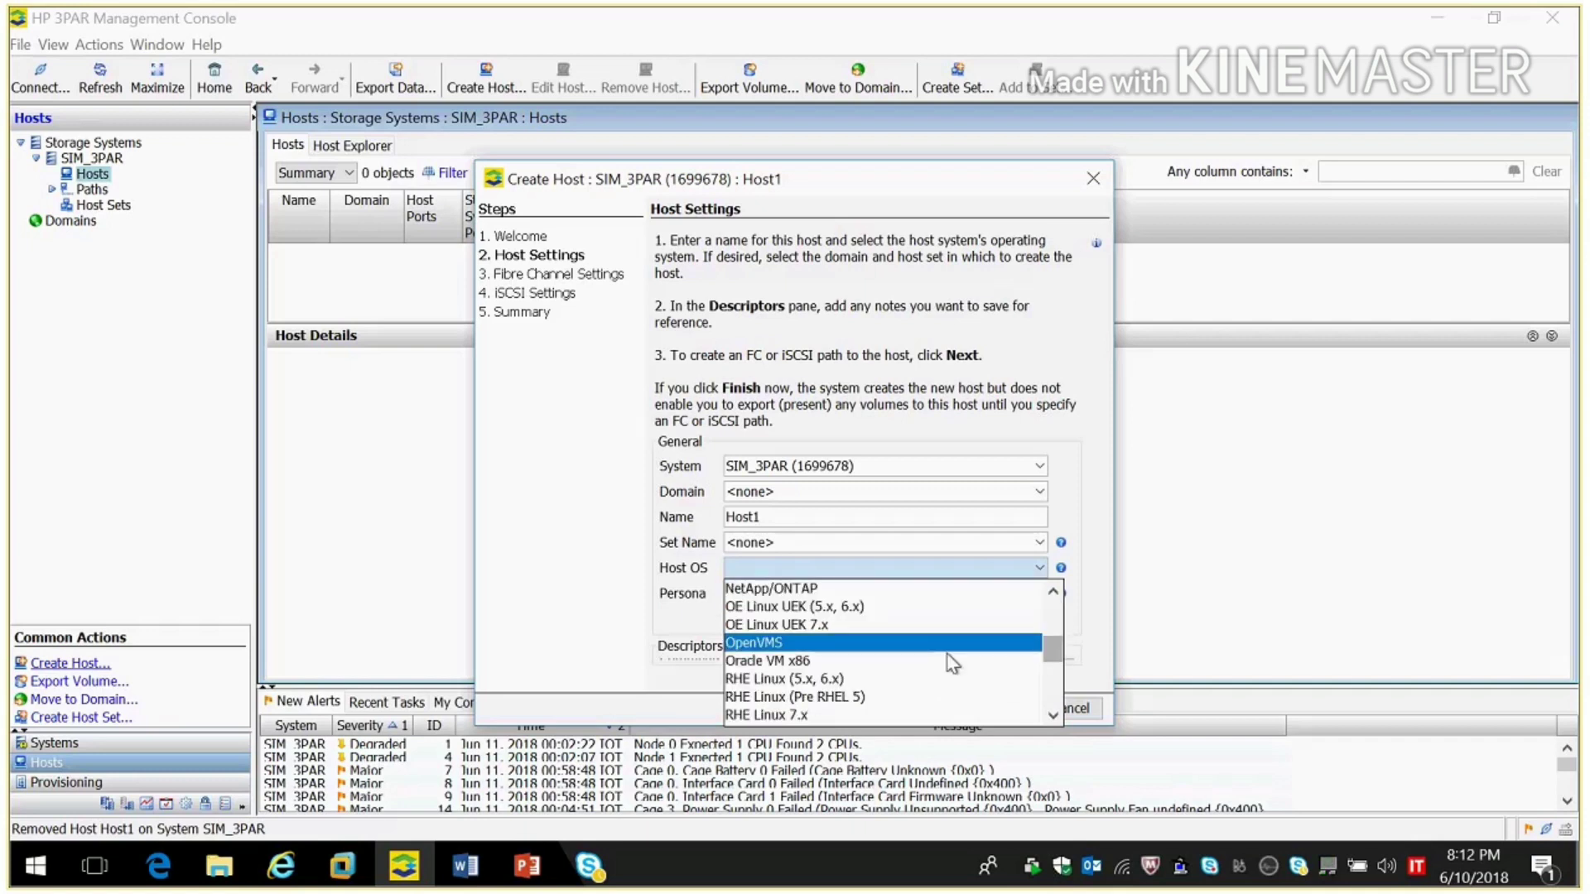
pyautogui.click(841, 684)
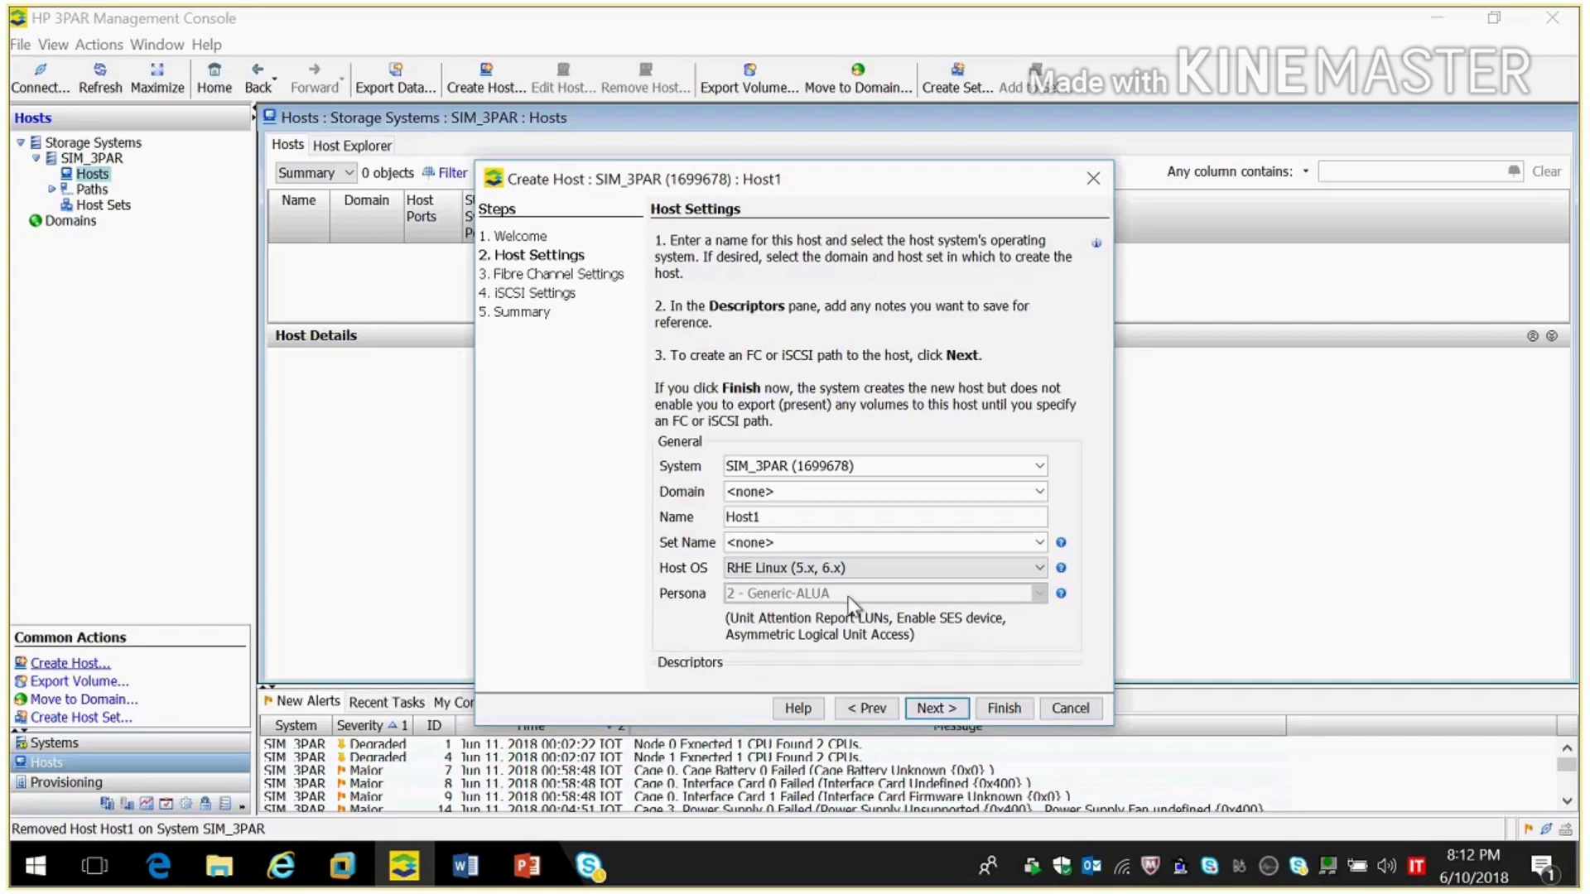
pyautogui.click(929, 711)
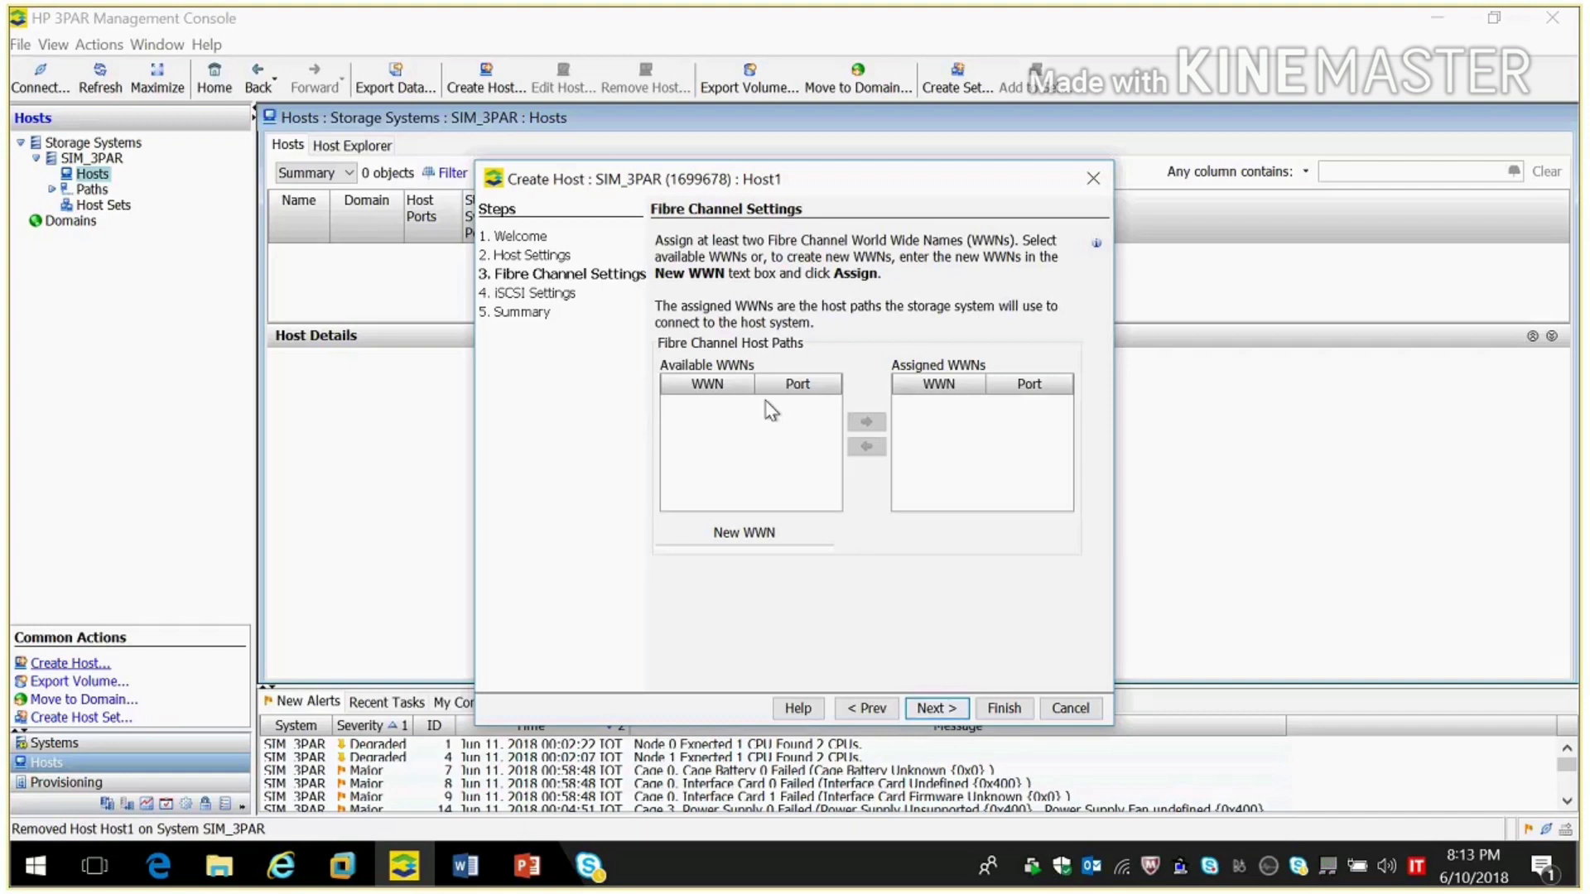
# - Enter a new Fibre Channel WWN without assigning it, skip to the summary and finish creating Host1
pyautogui.click(739, 552)
pyautogui.write('1000')
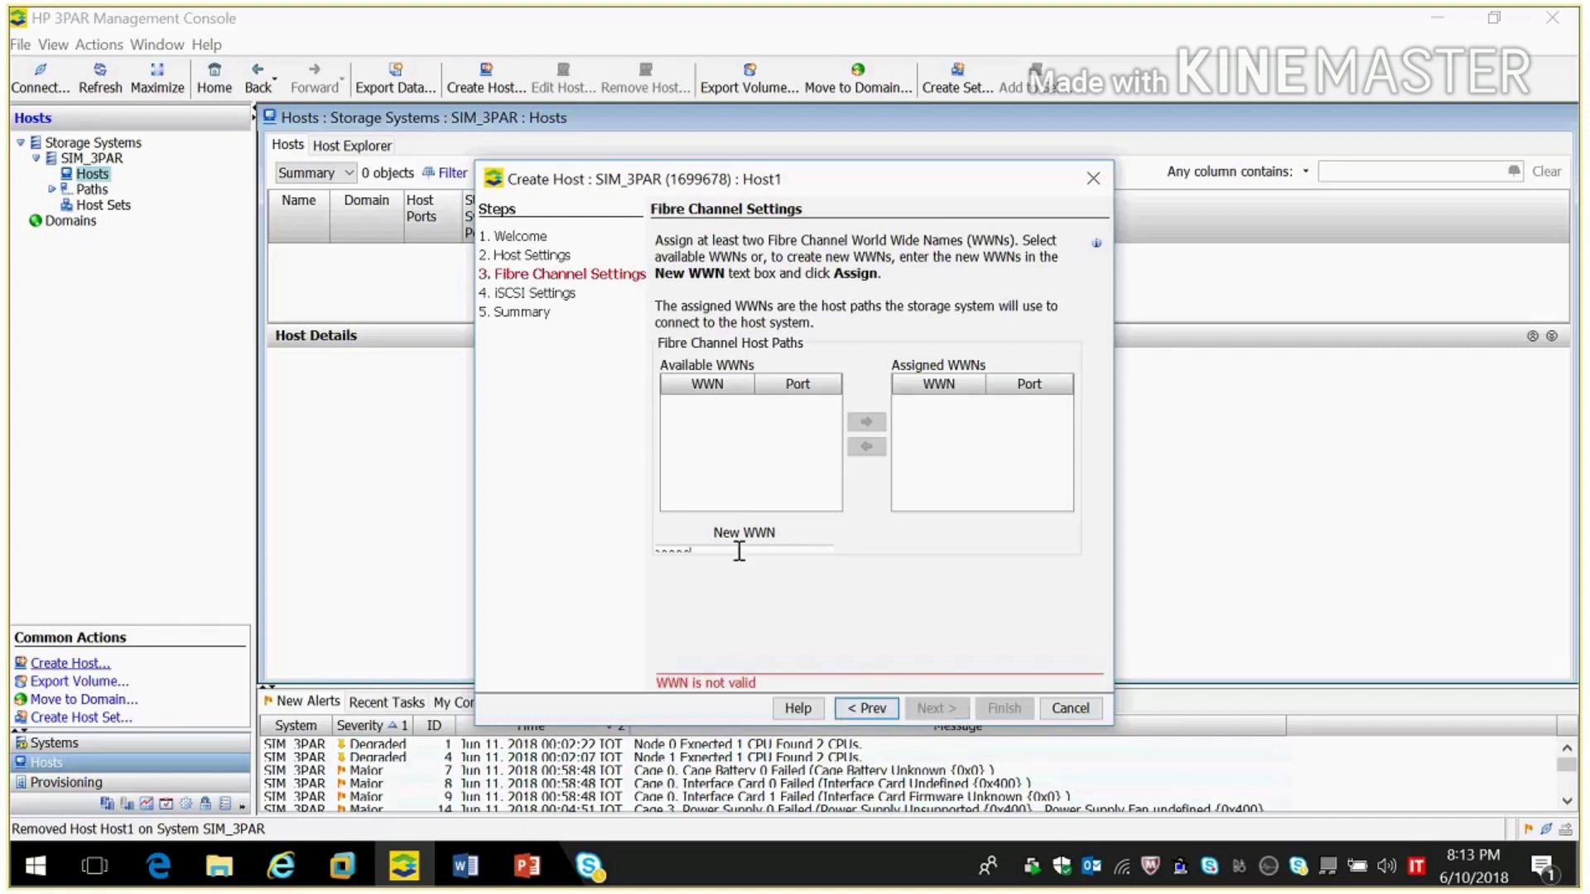
pyautogui.write('00000000001')
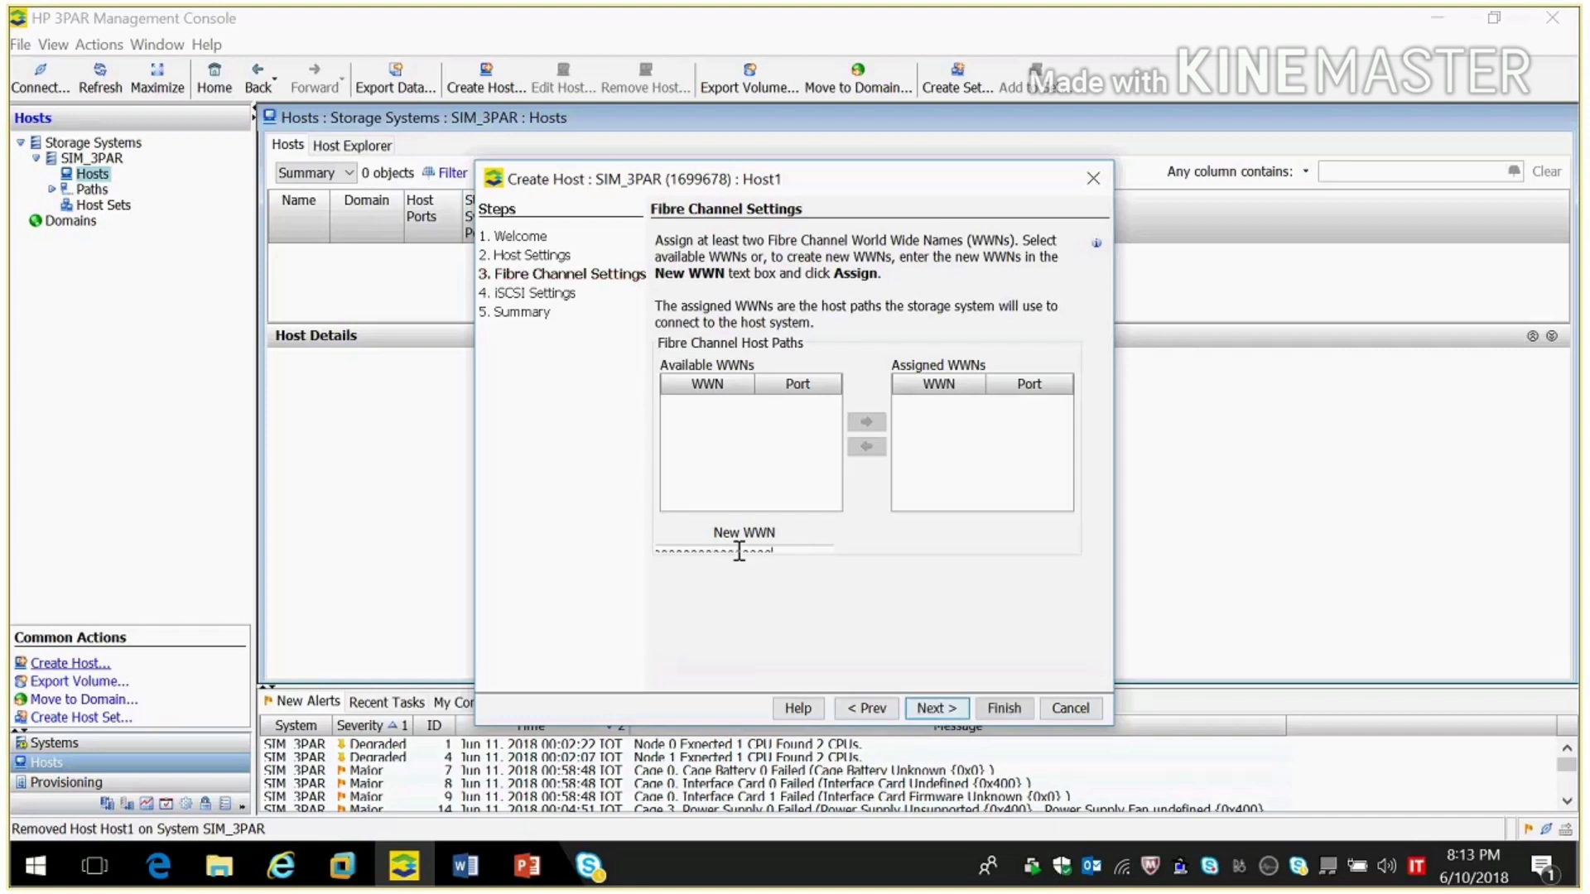
pyautogui.click(933, 710)
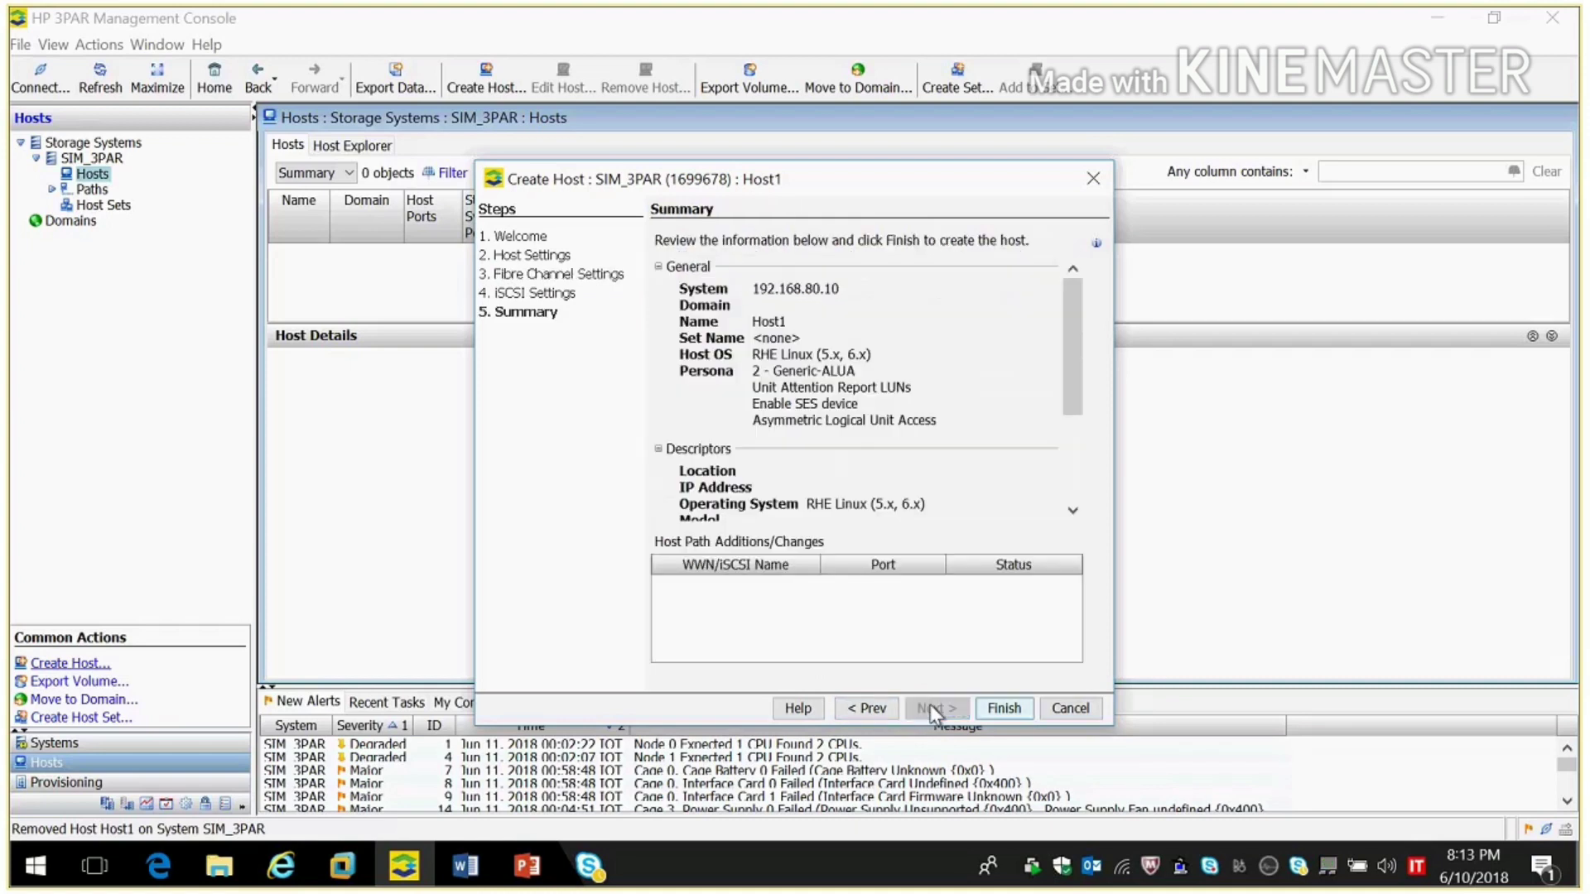
pyautogui.click(1003, 709)
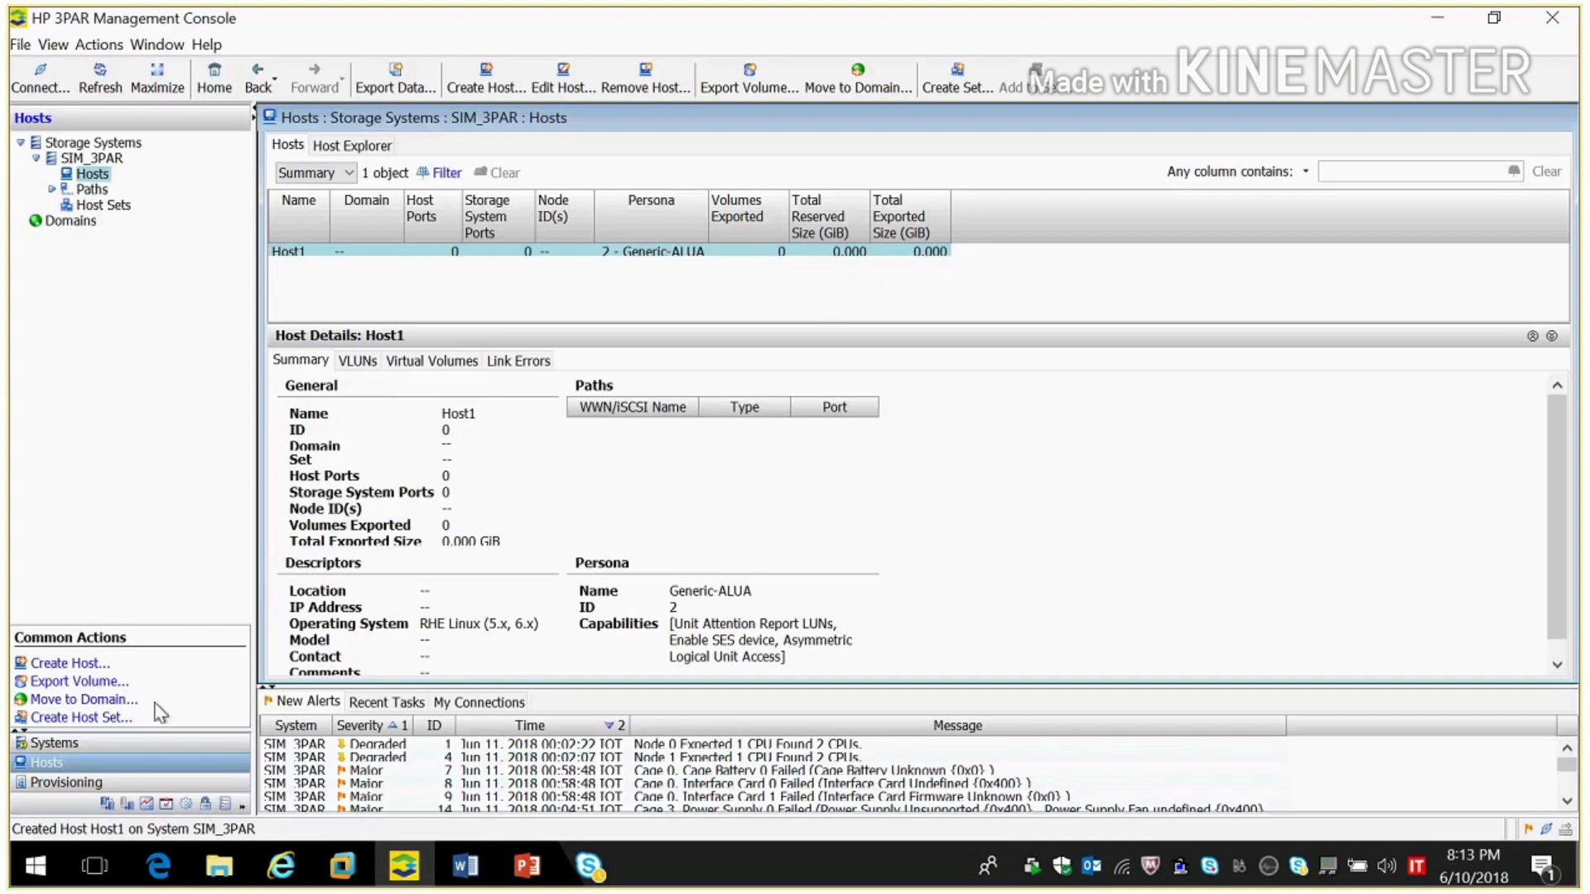
# - View the exported virtual volumes under Provisioning and look at the introduction of the Create Virtual Volume wizard
pyautogui.click(72, 787)
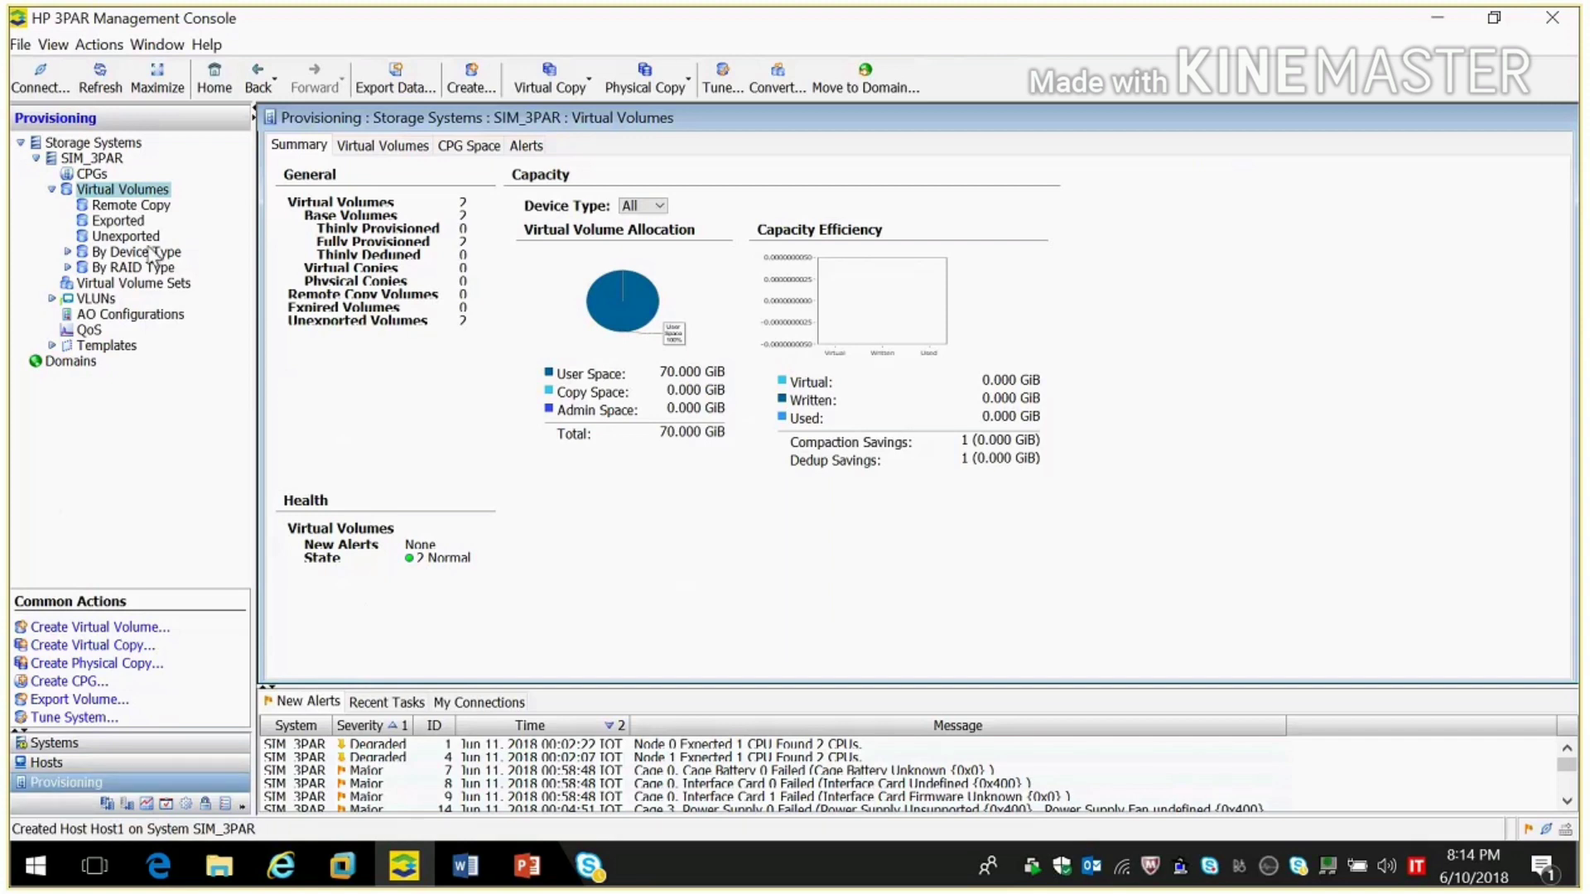
pyautogui.click(129, 221)
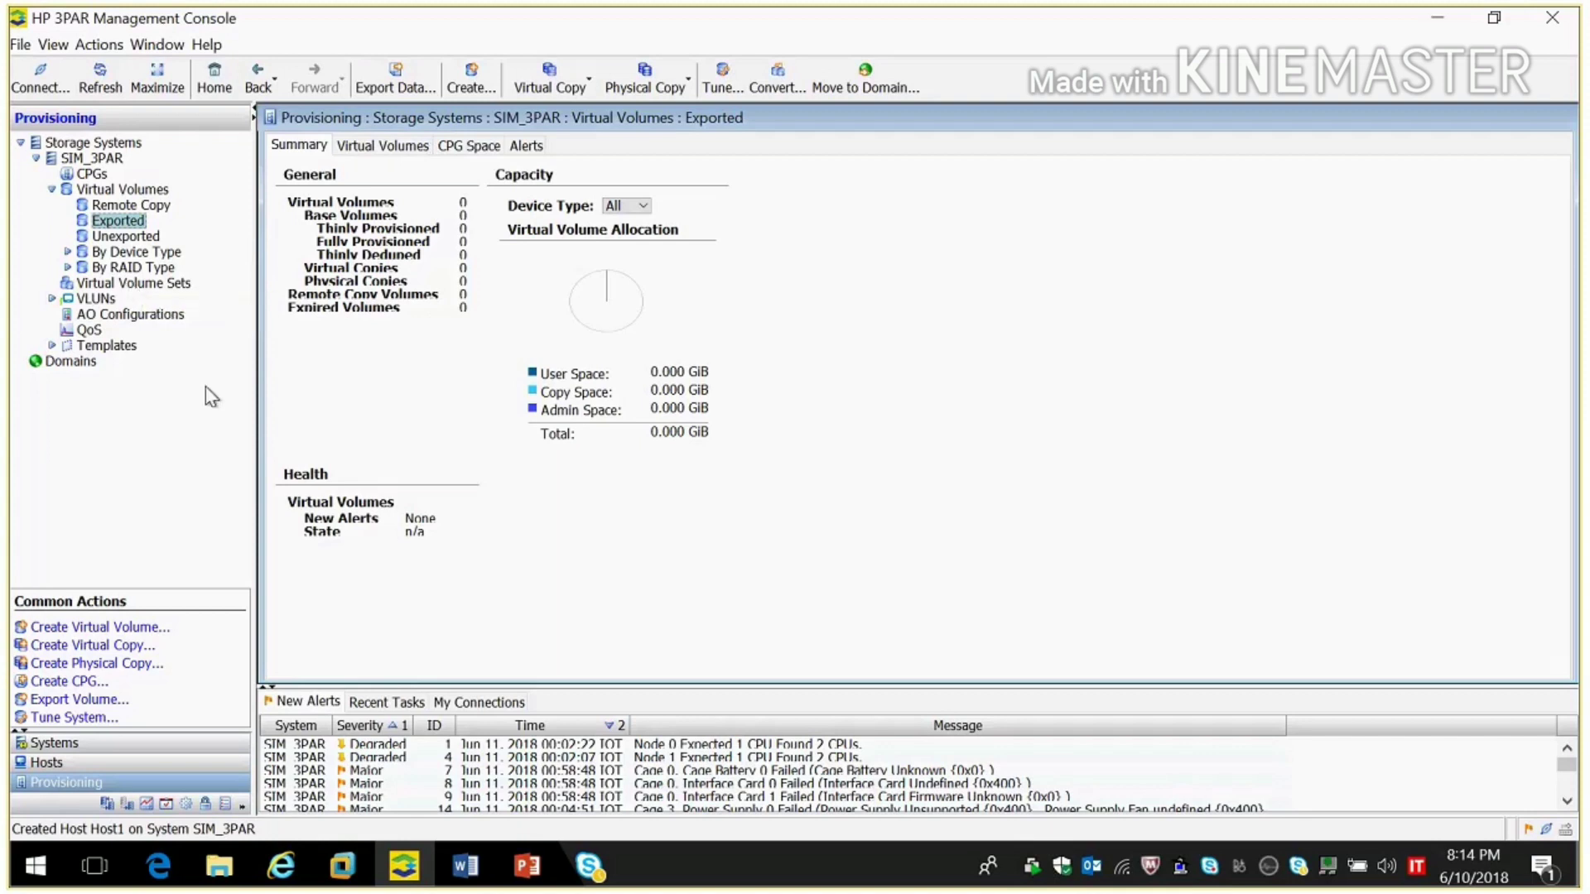
pyautogui.click(87, 629)
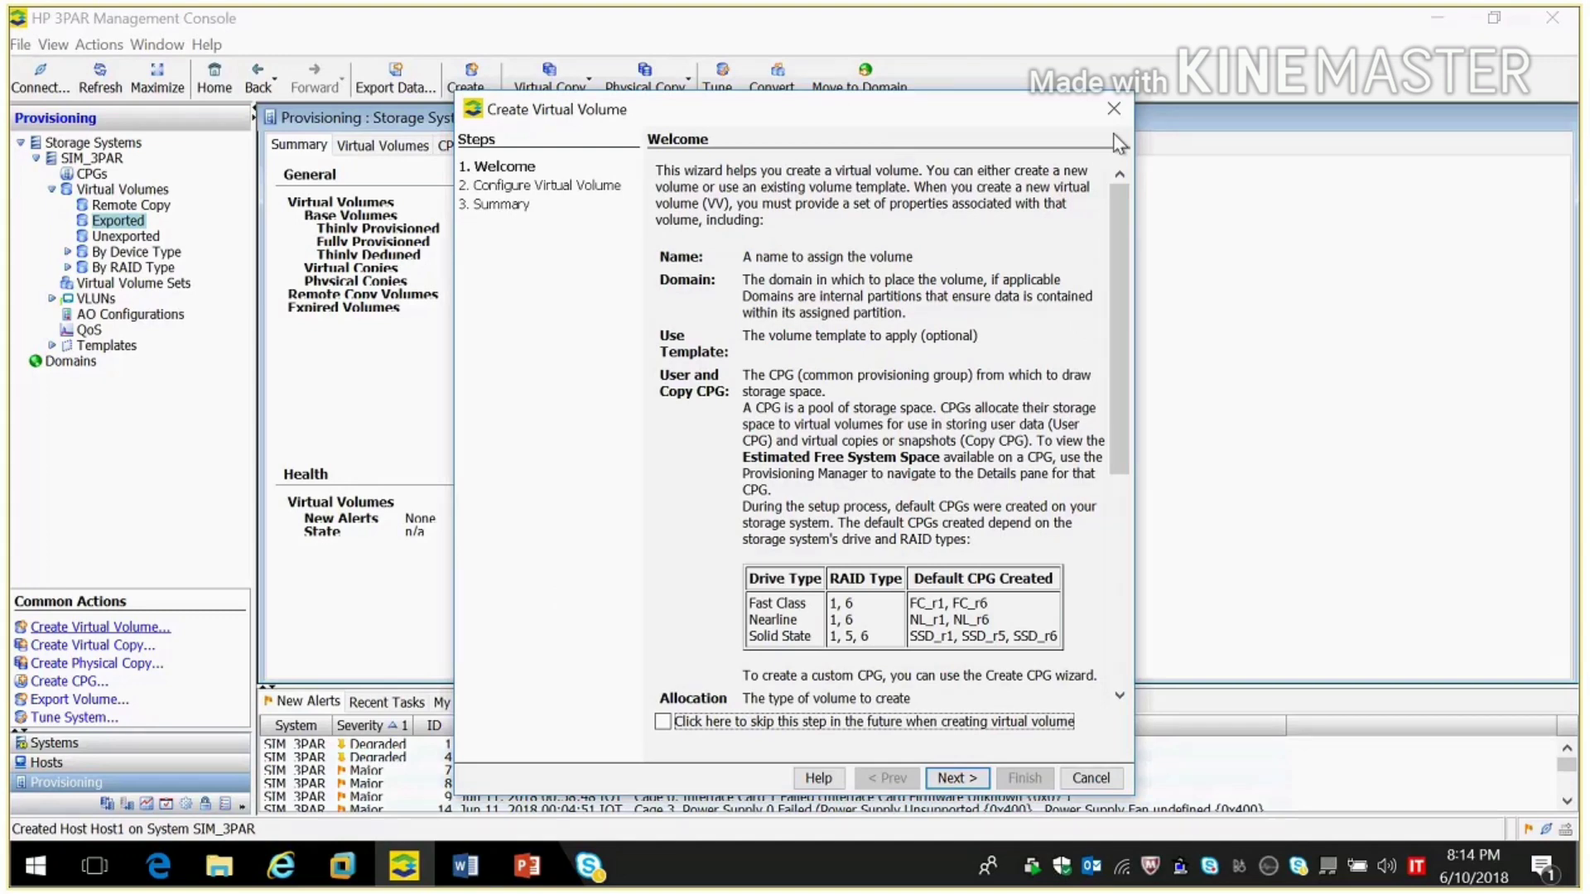
pyautogui.click(1114, 108)
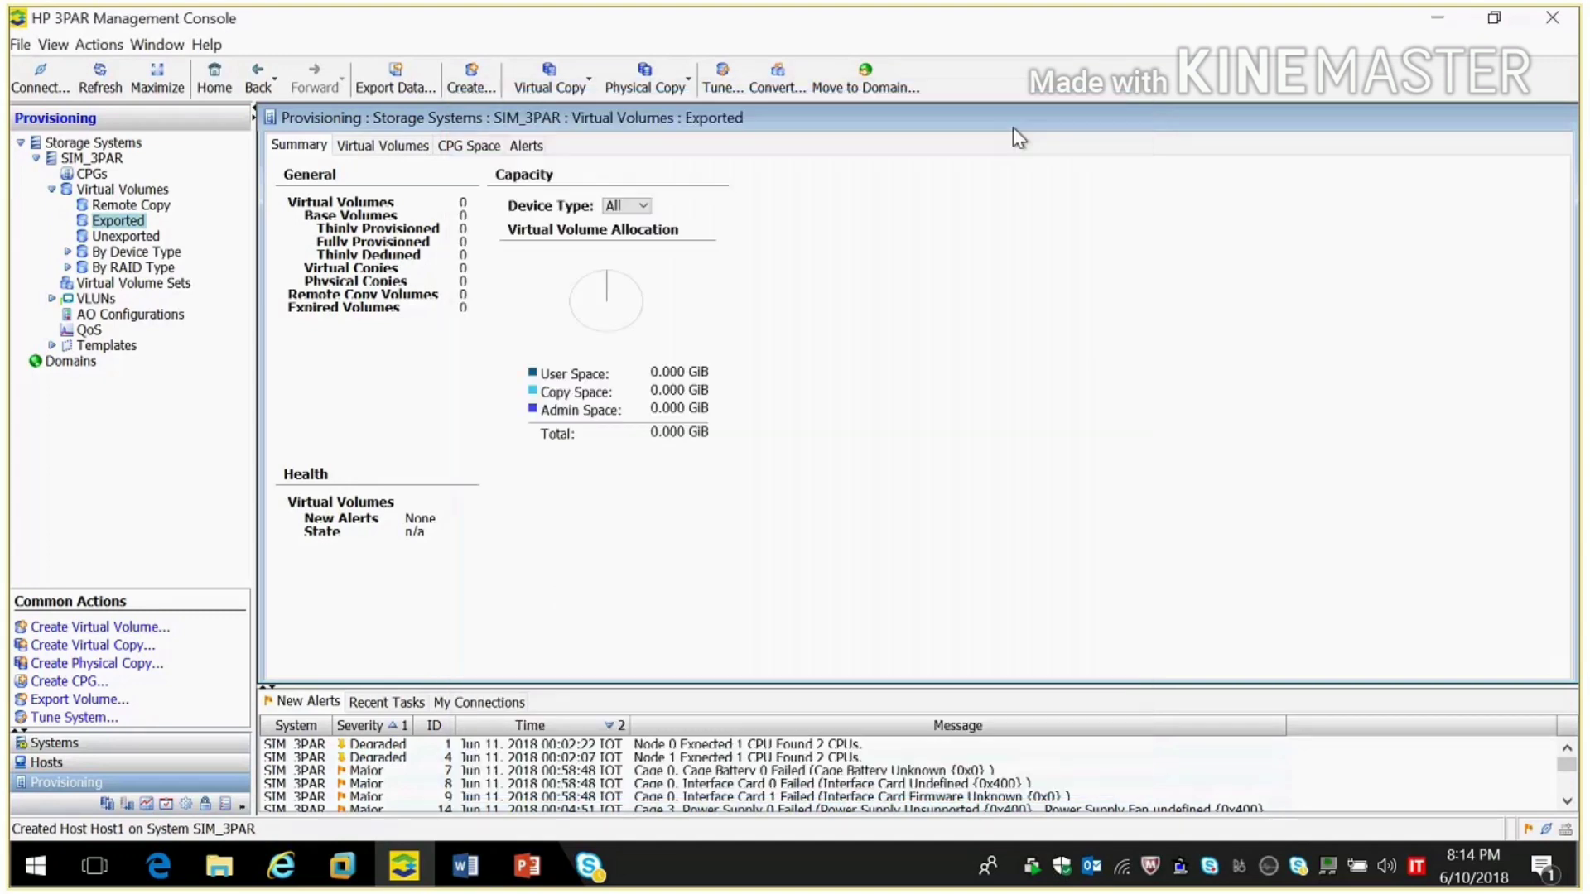
# - Start creating a new CPG on SIM_3PAR and name it cpg11
pyautogui.click(97, 176)
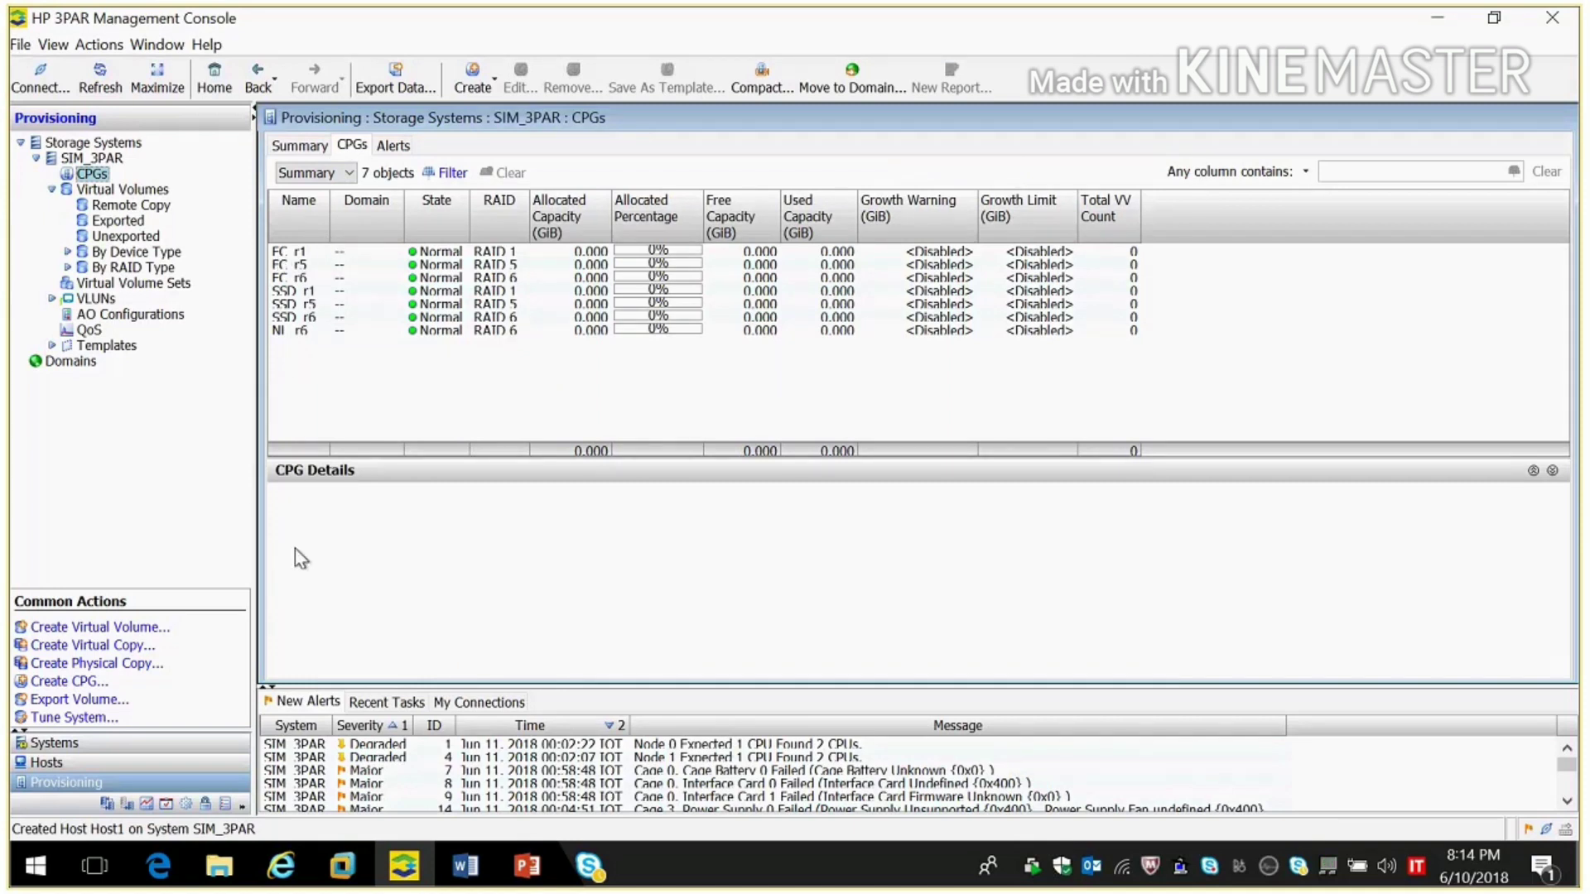
pyautogui.click(64, 684)
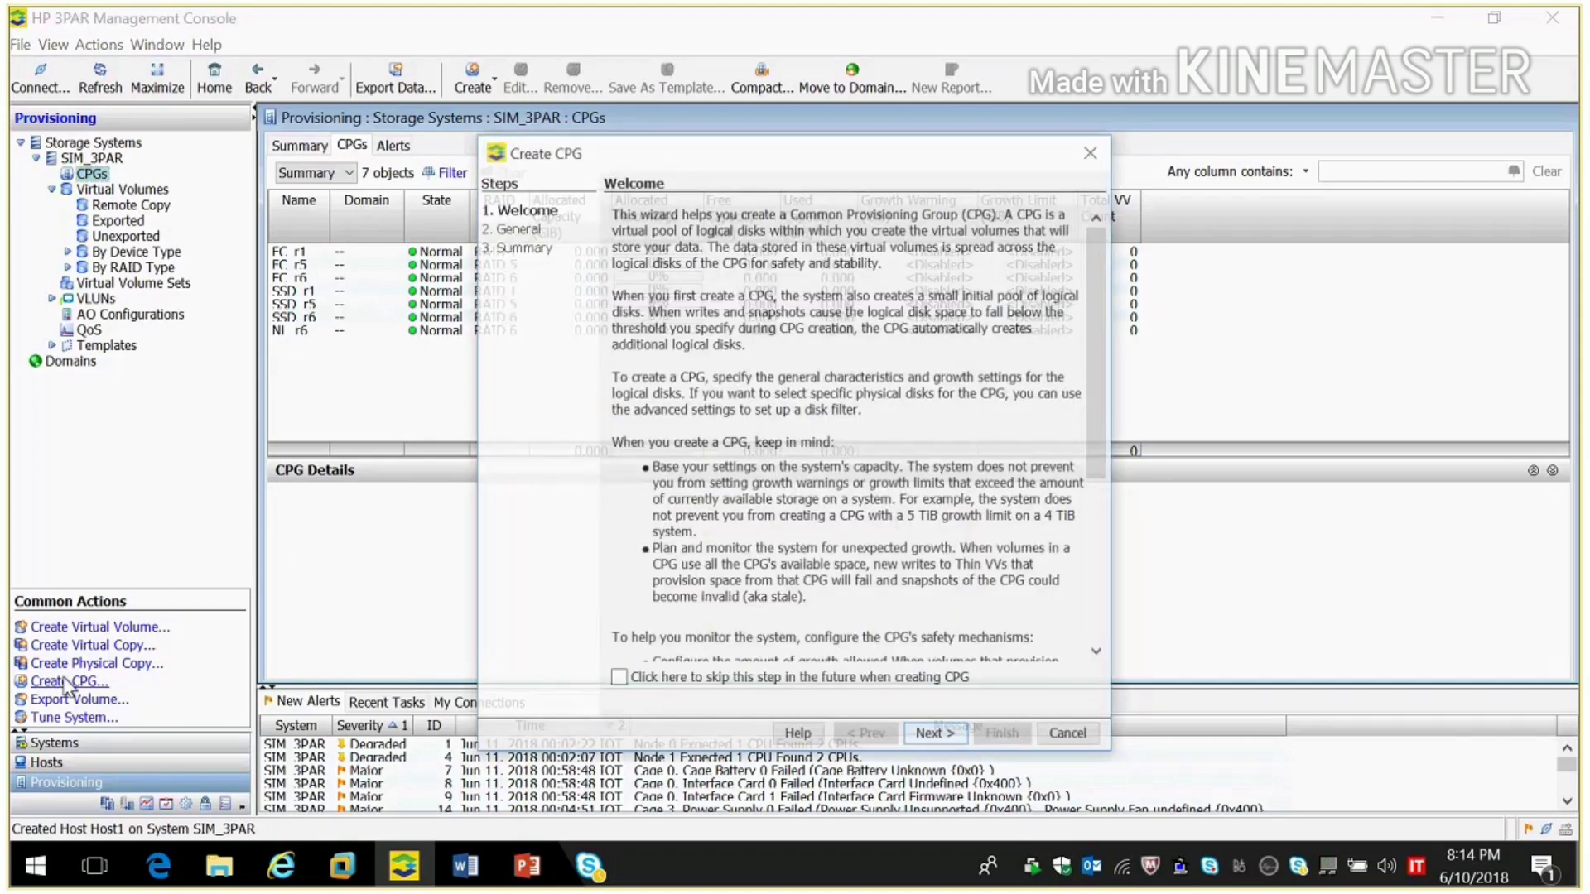
pyautogui.click(946, 739)
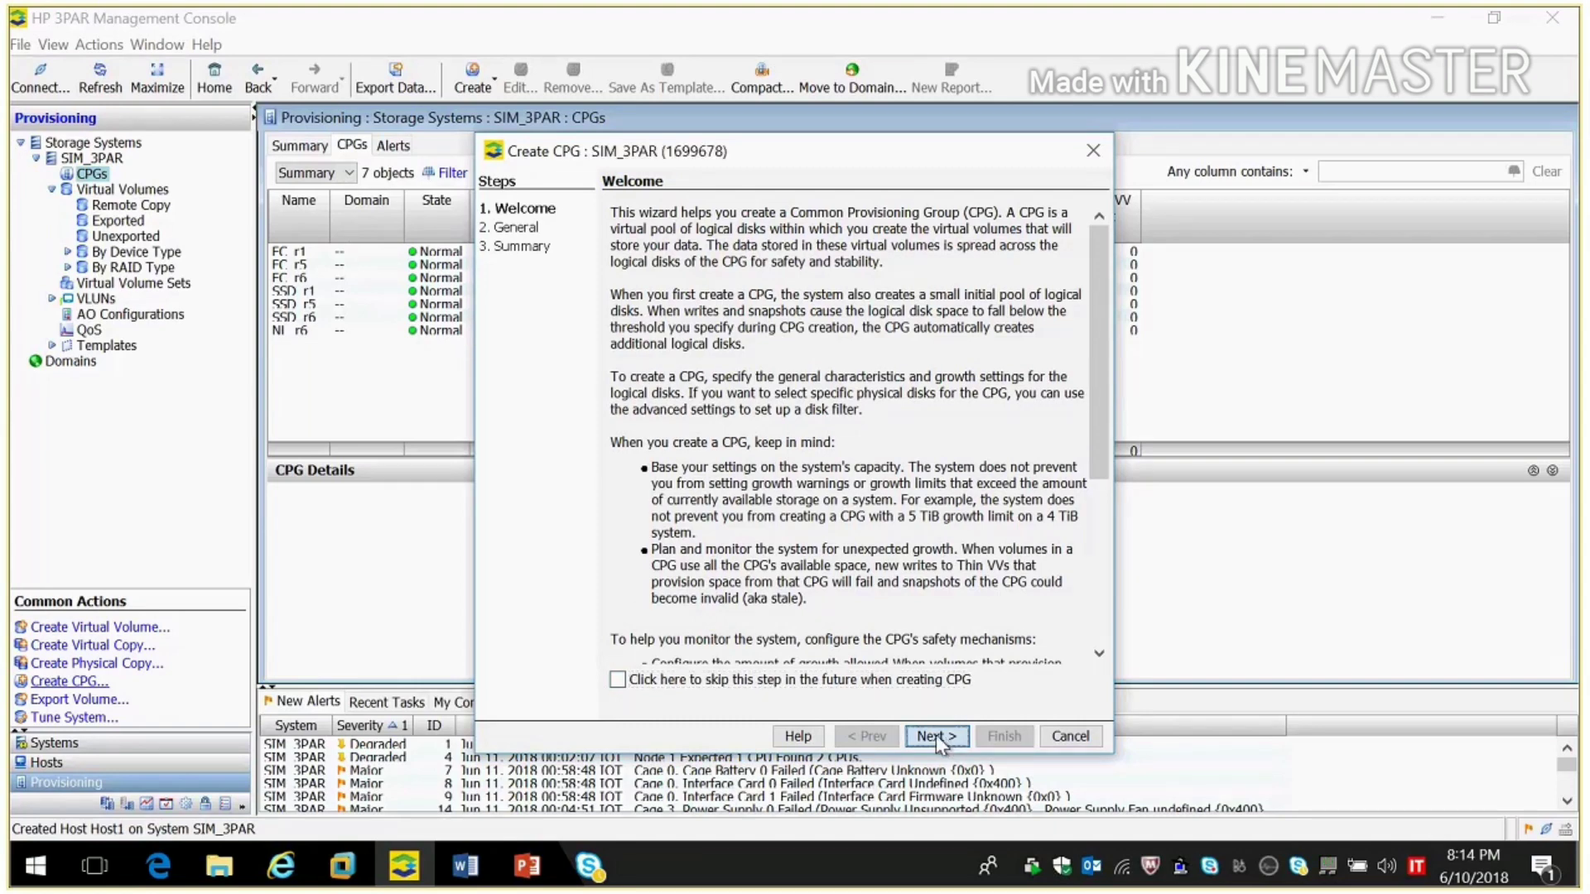
pyautogui.click(936, 733)
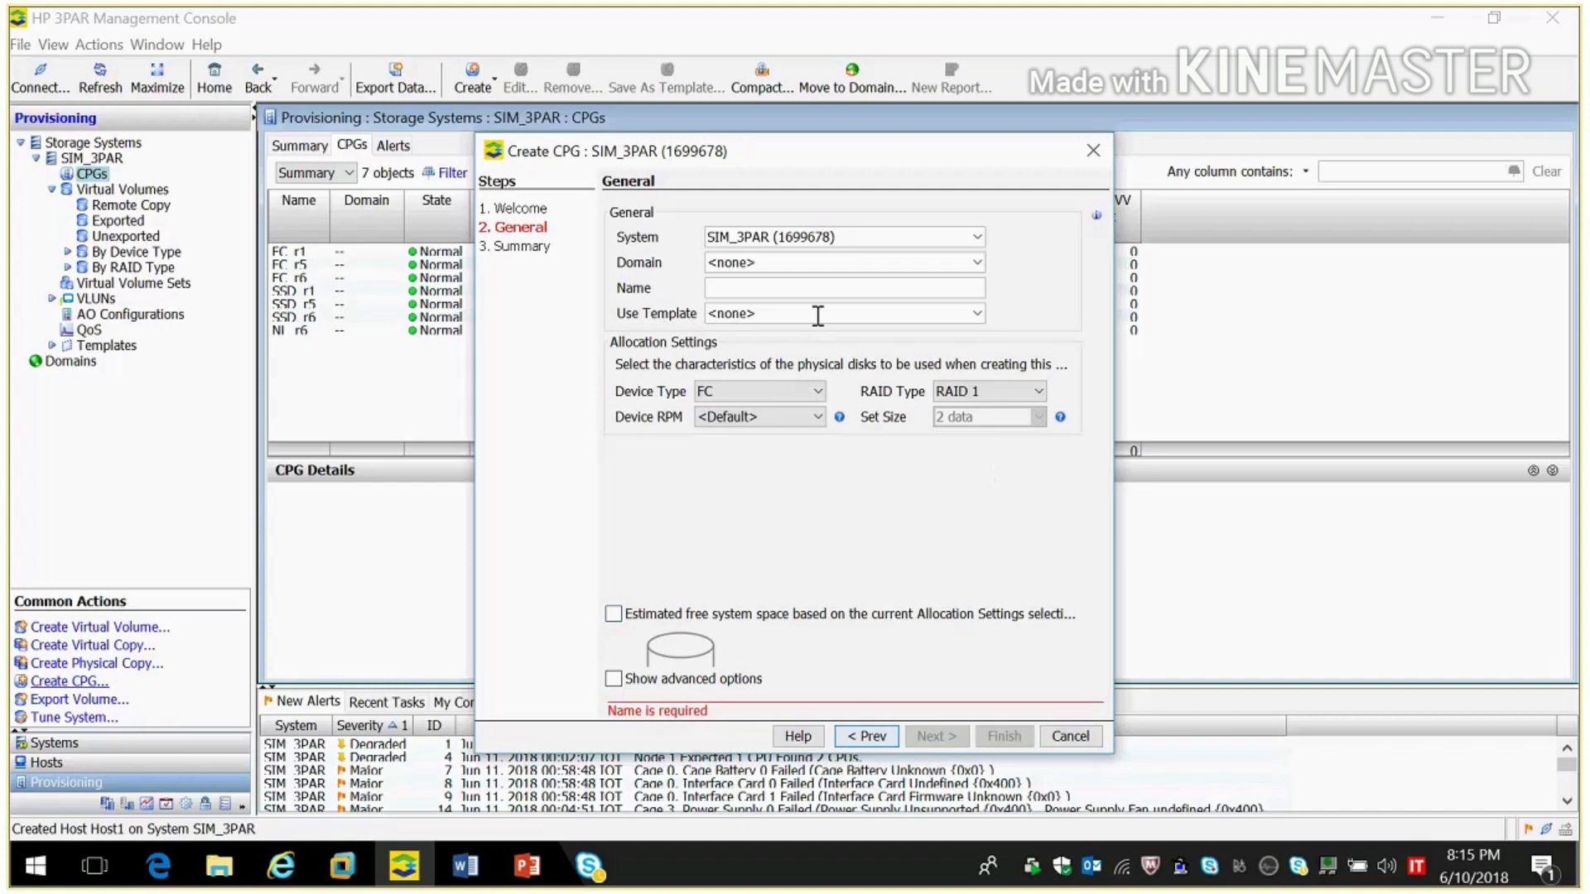
pyautogui.click(773, 290)
pyautogui.write('c')
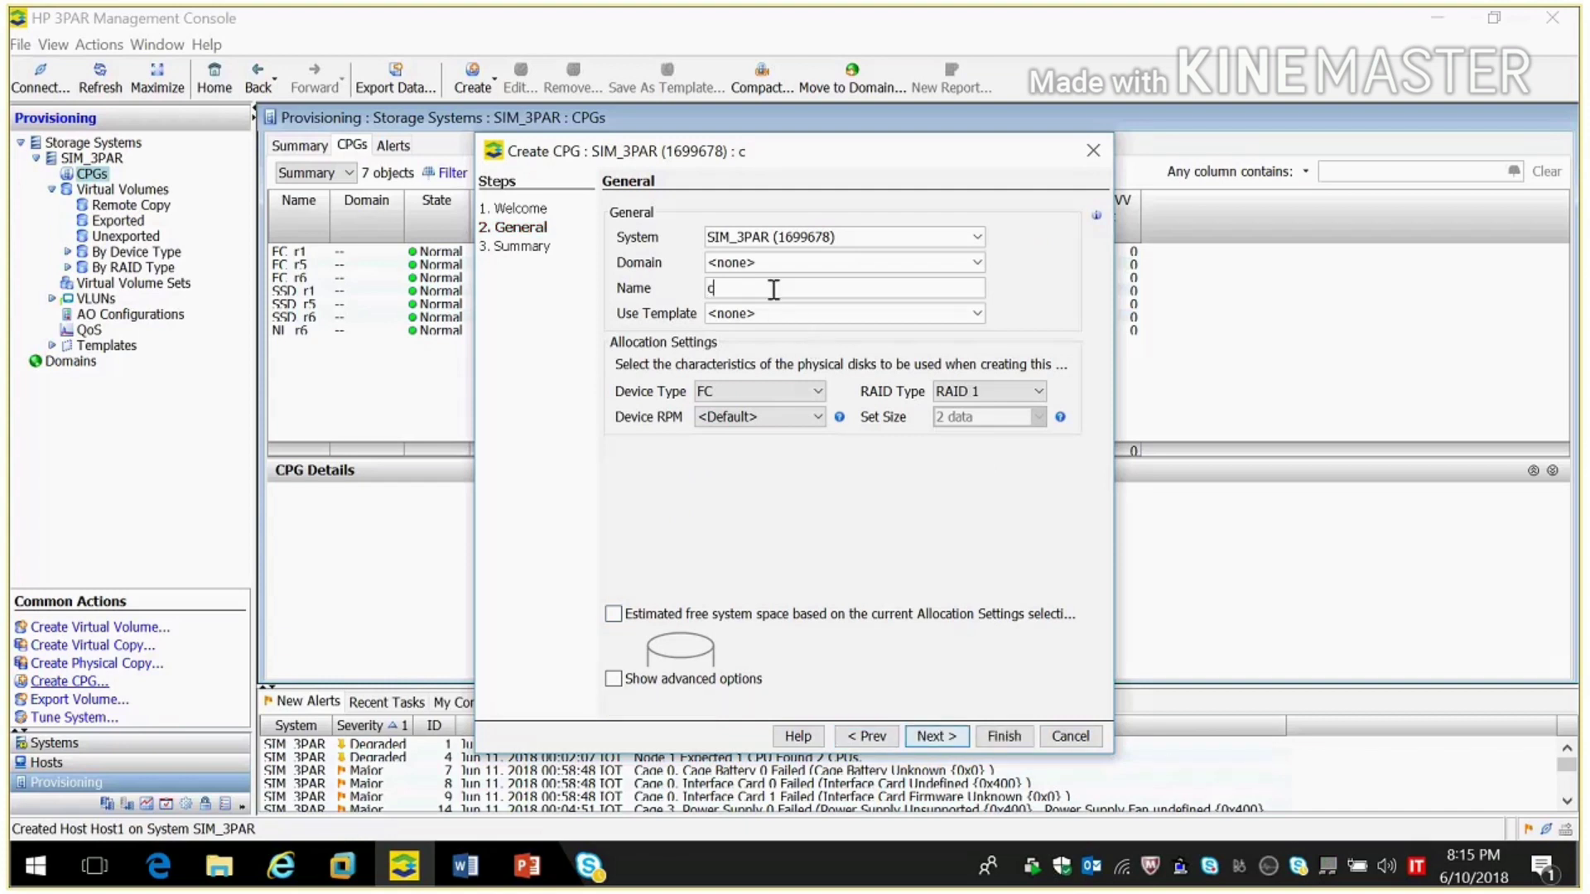
pyautogui.write('pg11')
# - Keep device type FC and RAID 1 for the new CPG and finish creating it
pyautogui.click(754, 396)
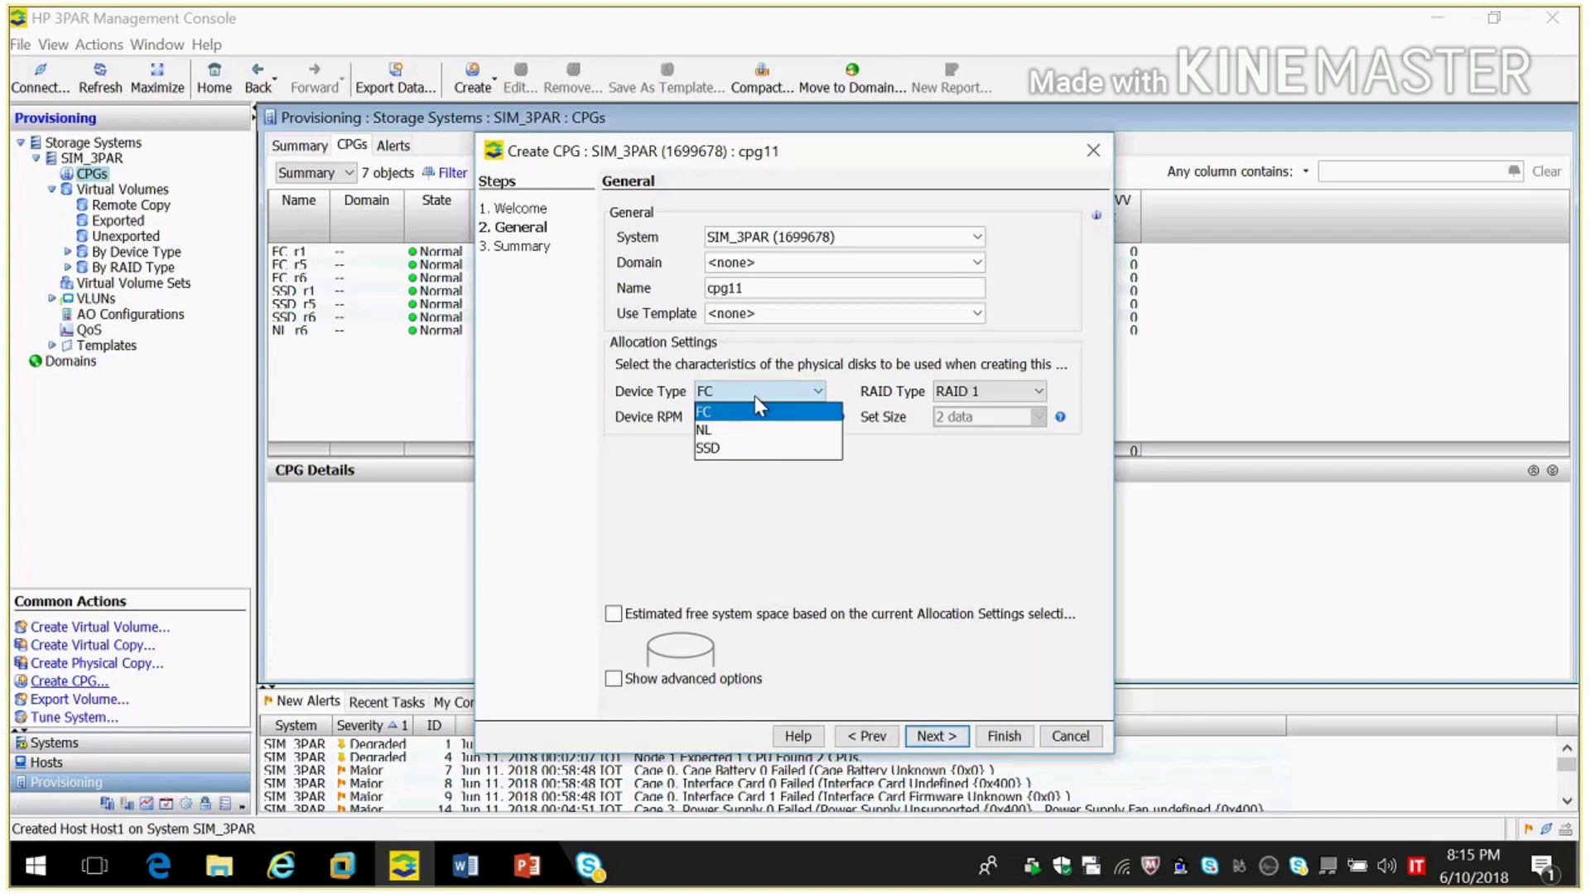
pyautogui.click(753, 395)
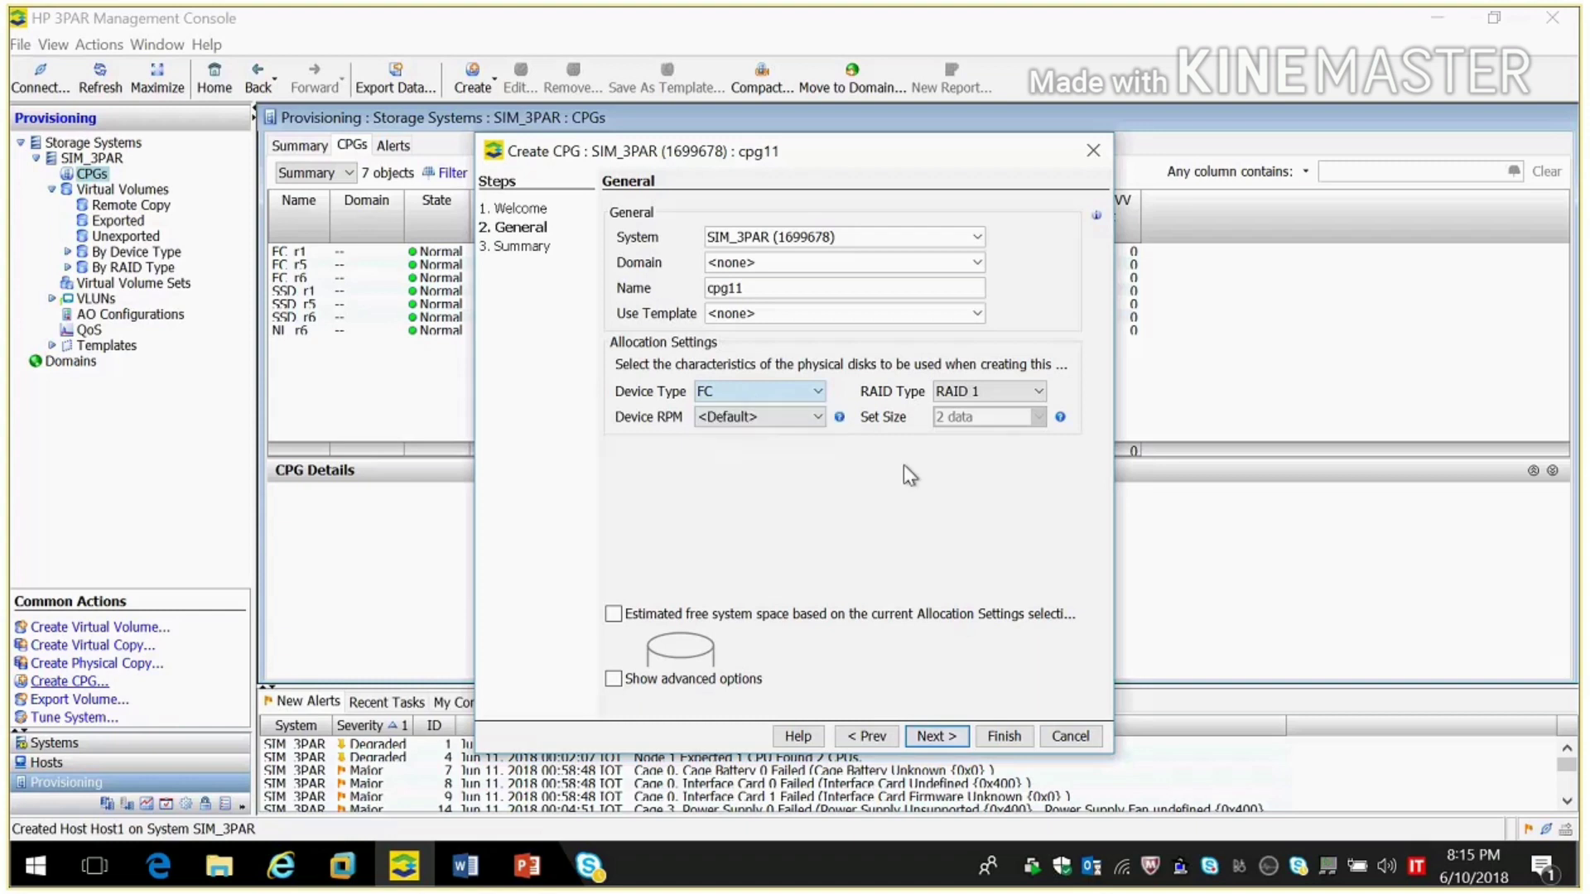
pyautogui.click(1035, 393)
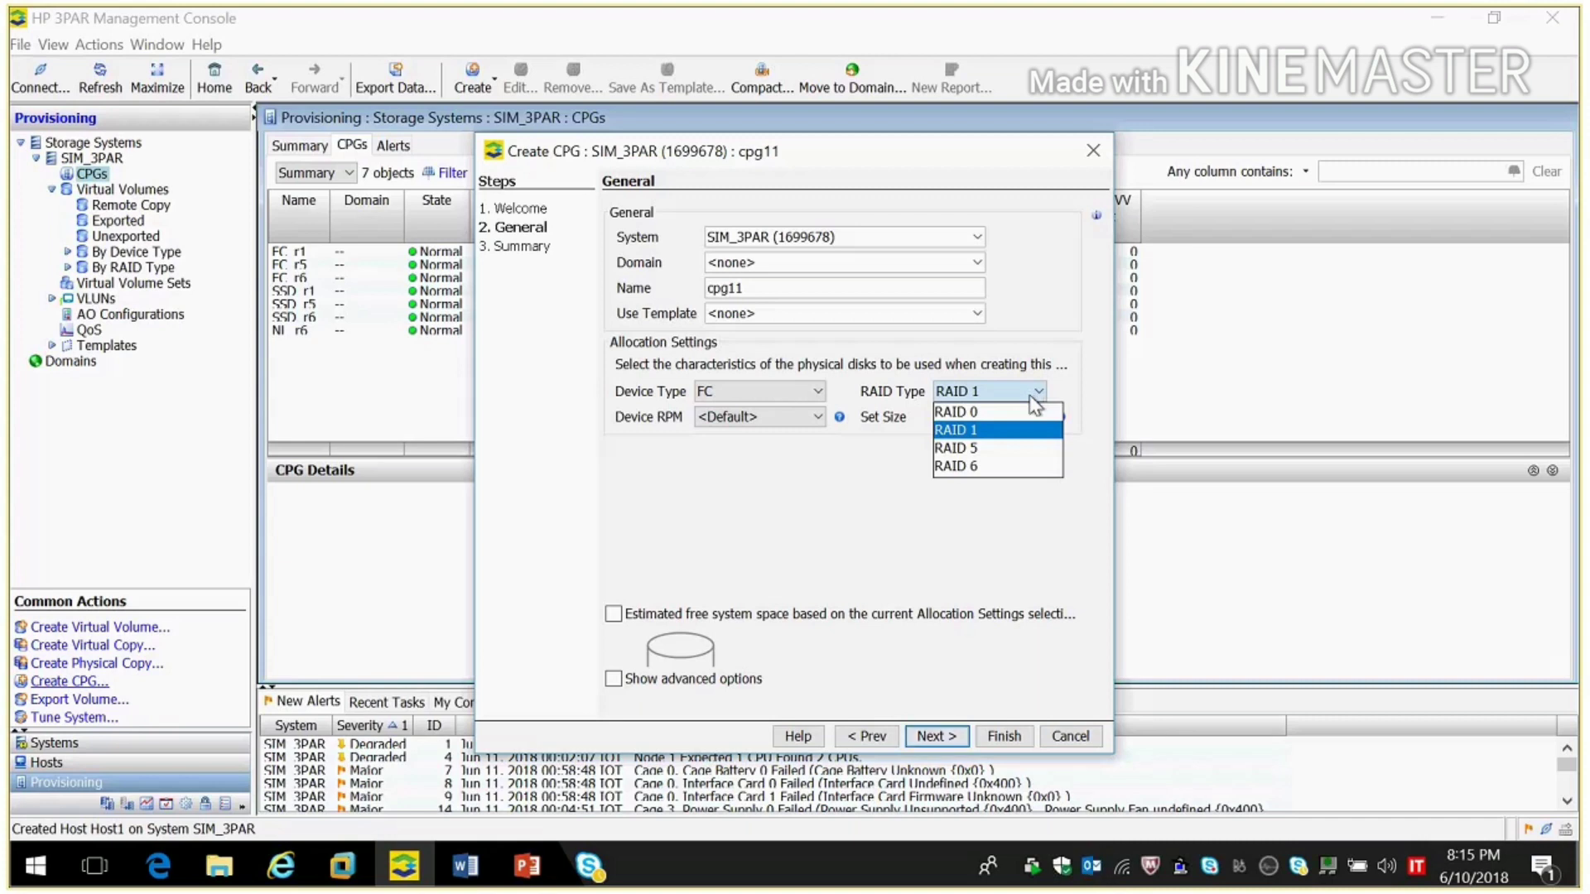
pyautogui.click(911, 519)
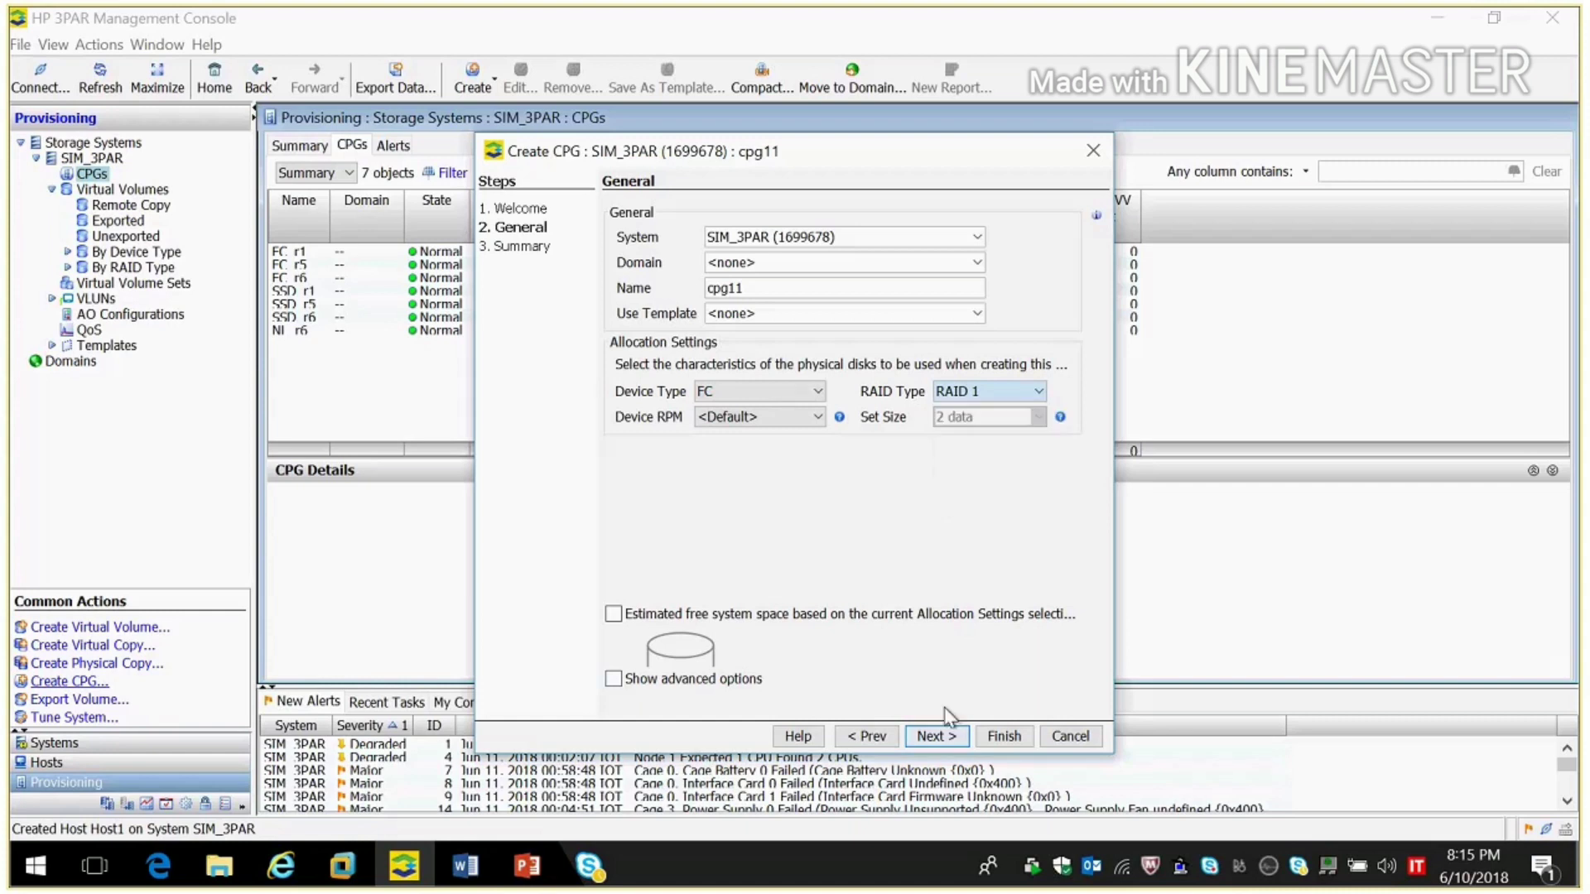
pyautogui.click(1002, 737)
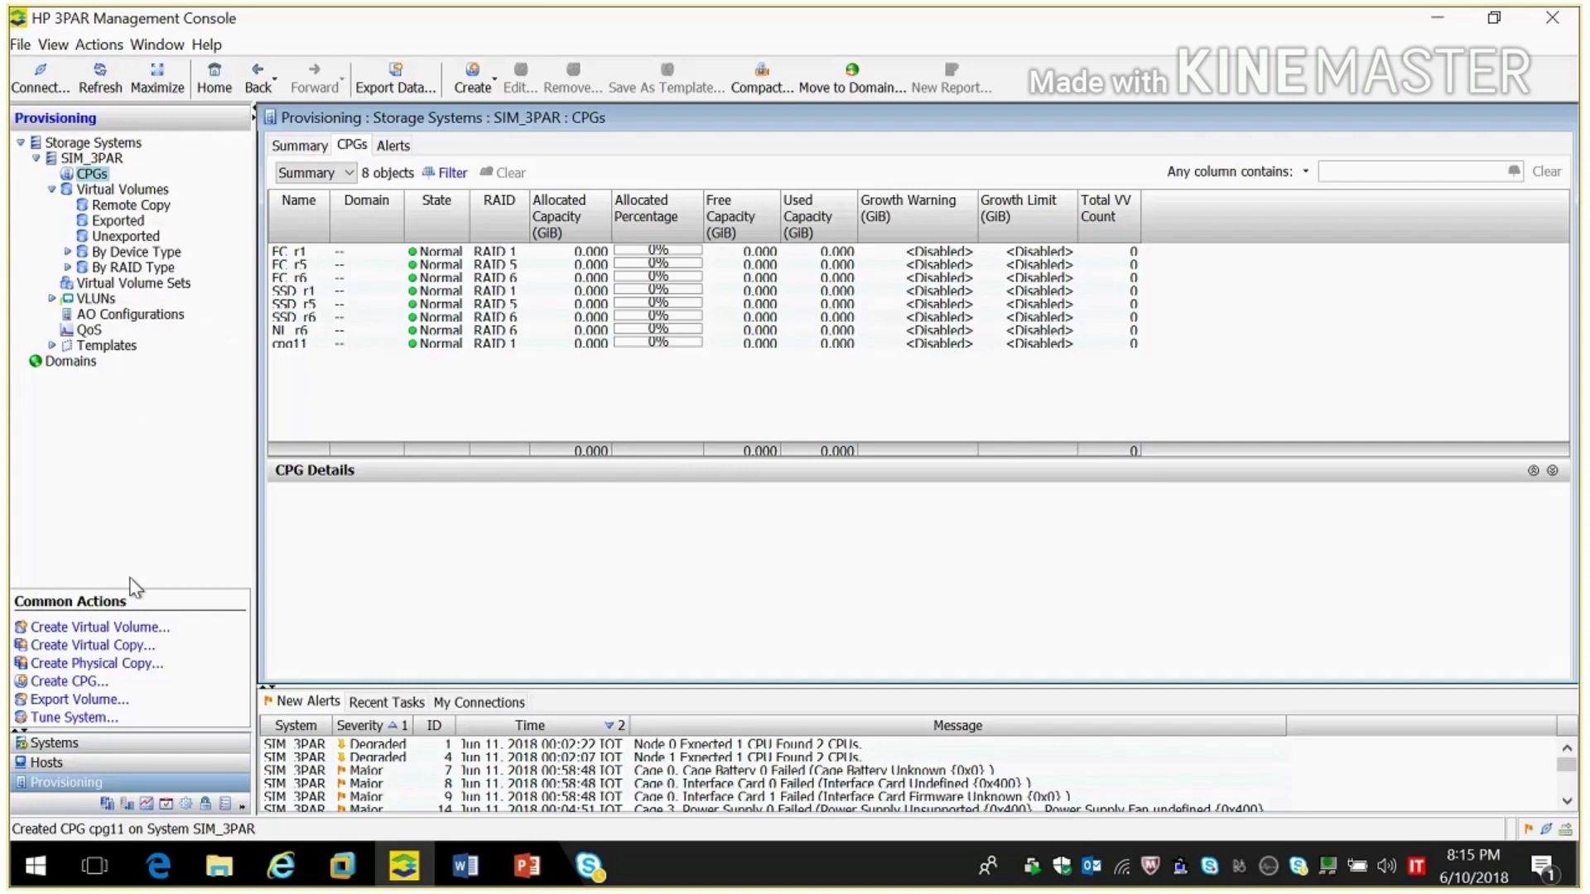
# - Start creating a virtual volume named Test_Vol1 and enable exporting it after creation
pyautogui.click(128, 630)
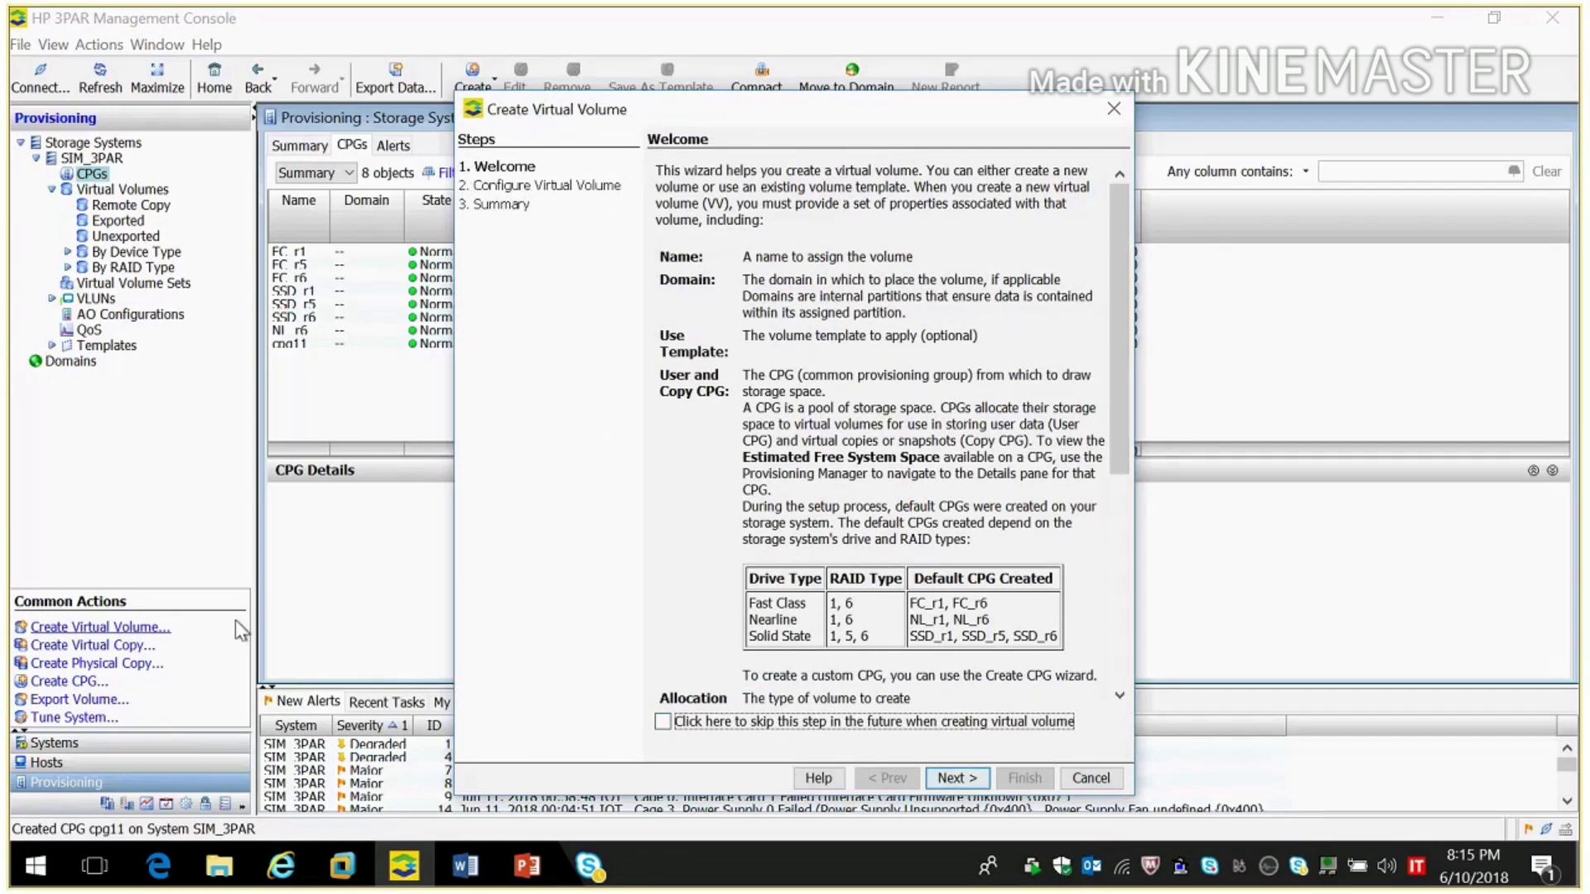
pyautogui.click(961, 779)
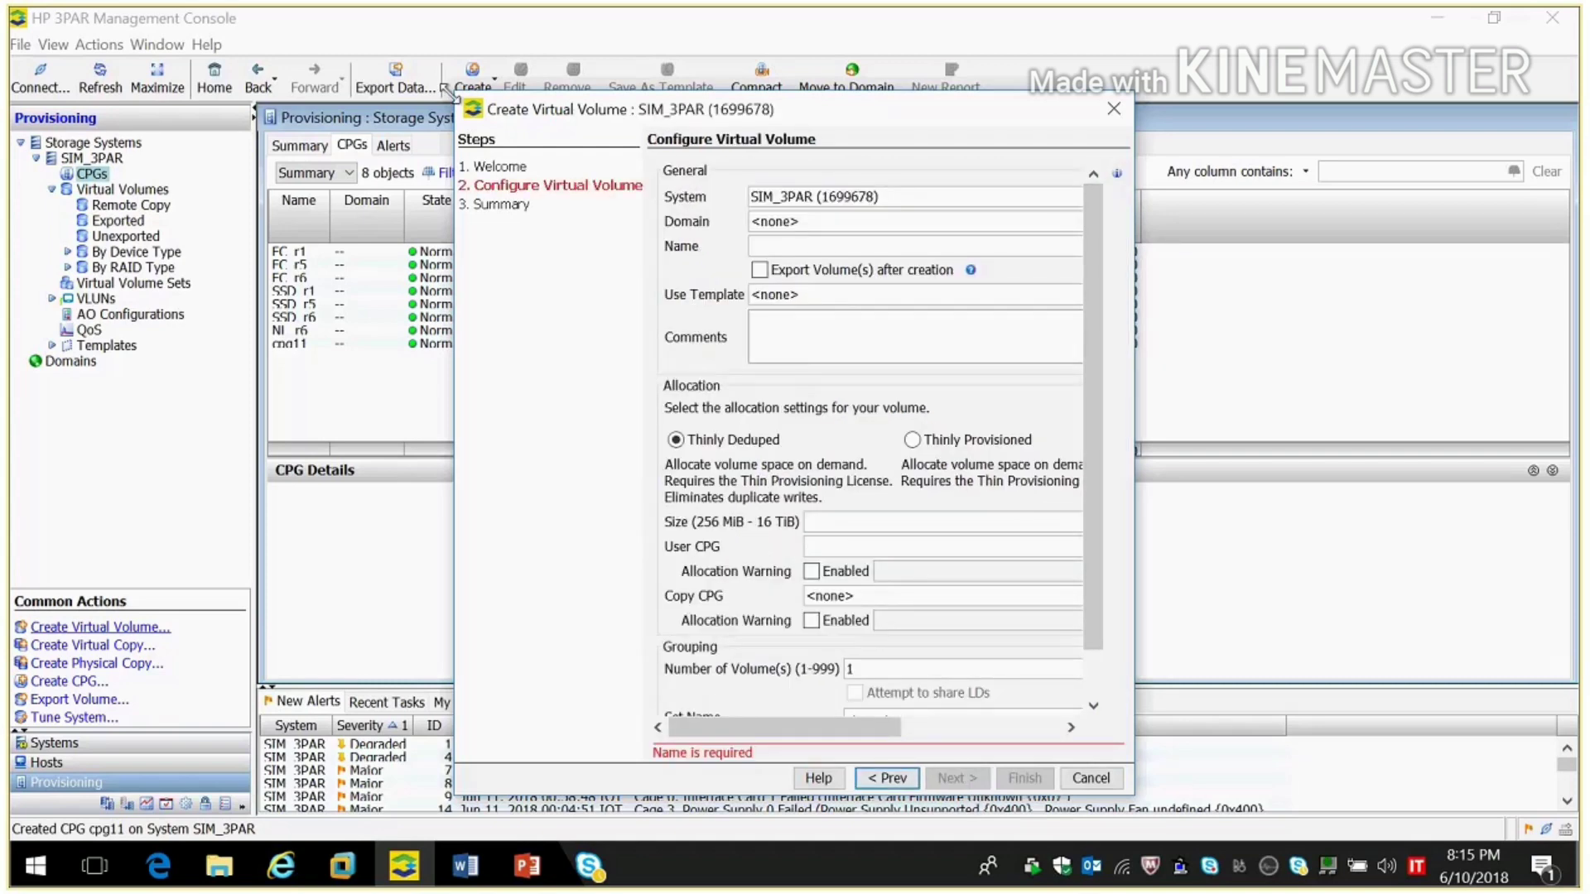
pyautogui.moveTo(448, 90); pyautogui.dragTo(50, 61)
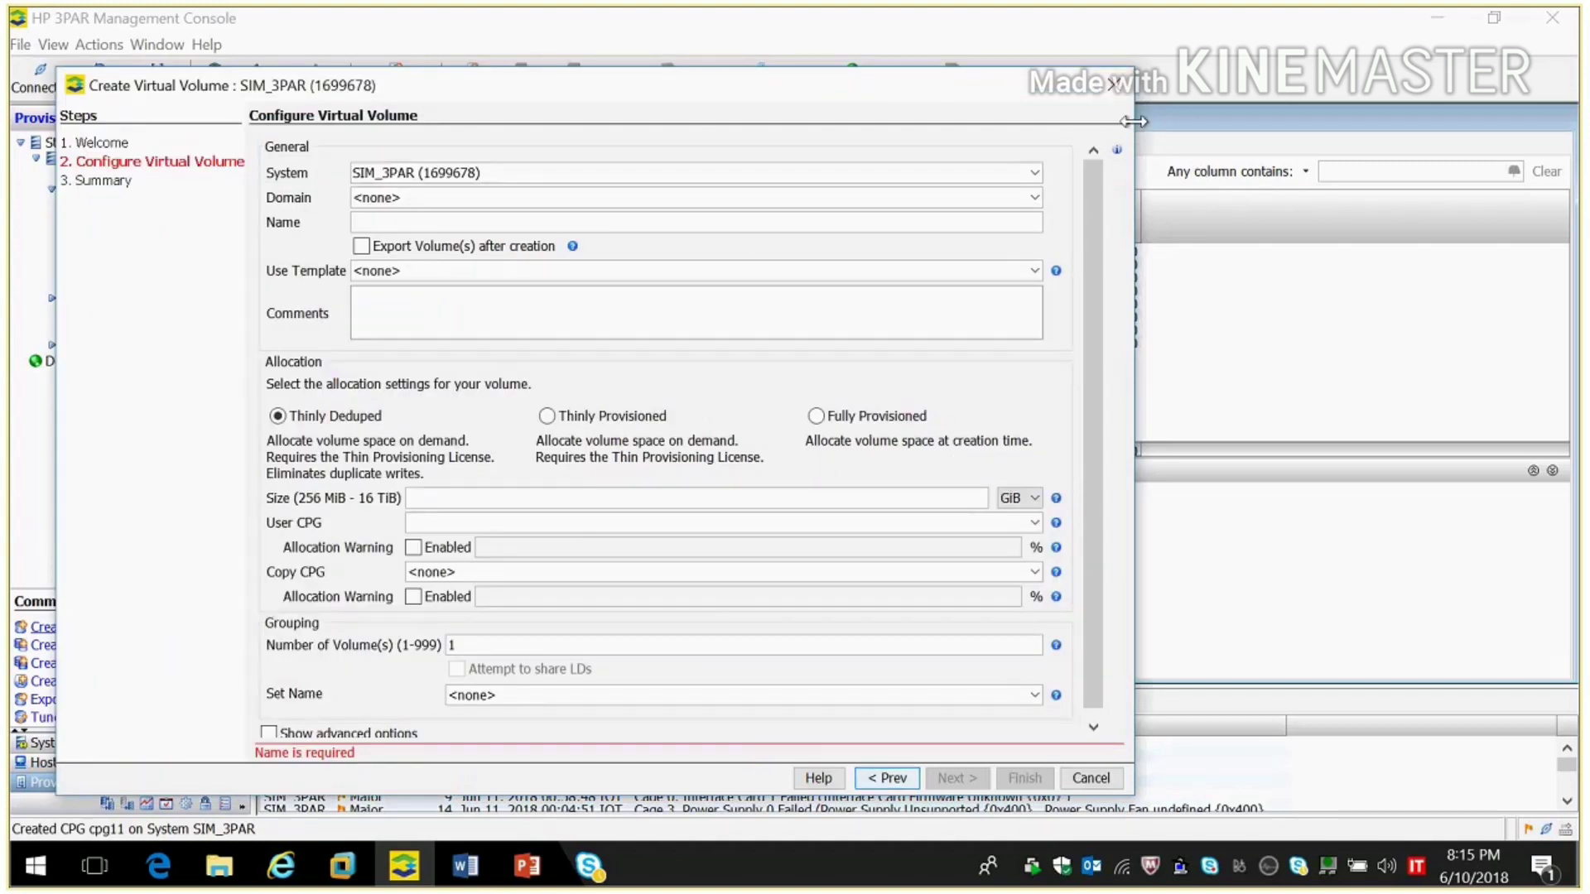
pyautogui.moveTo(1133, 122); pyautogui.dragTo(1417, 121)
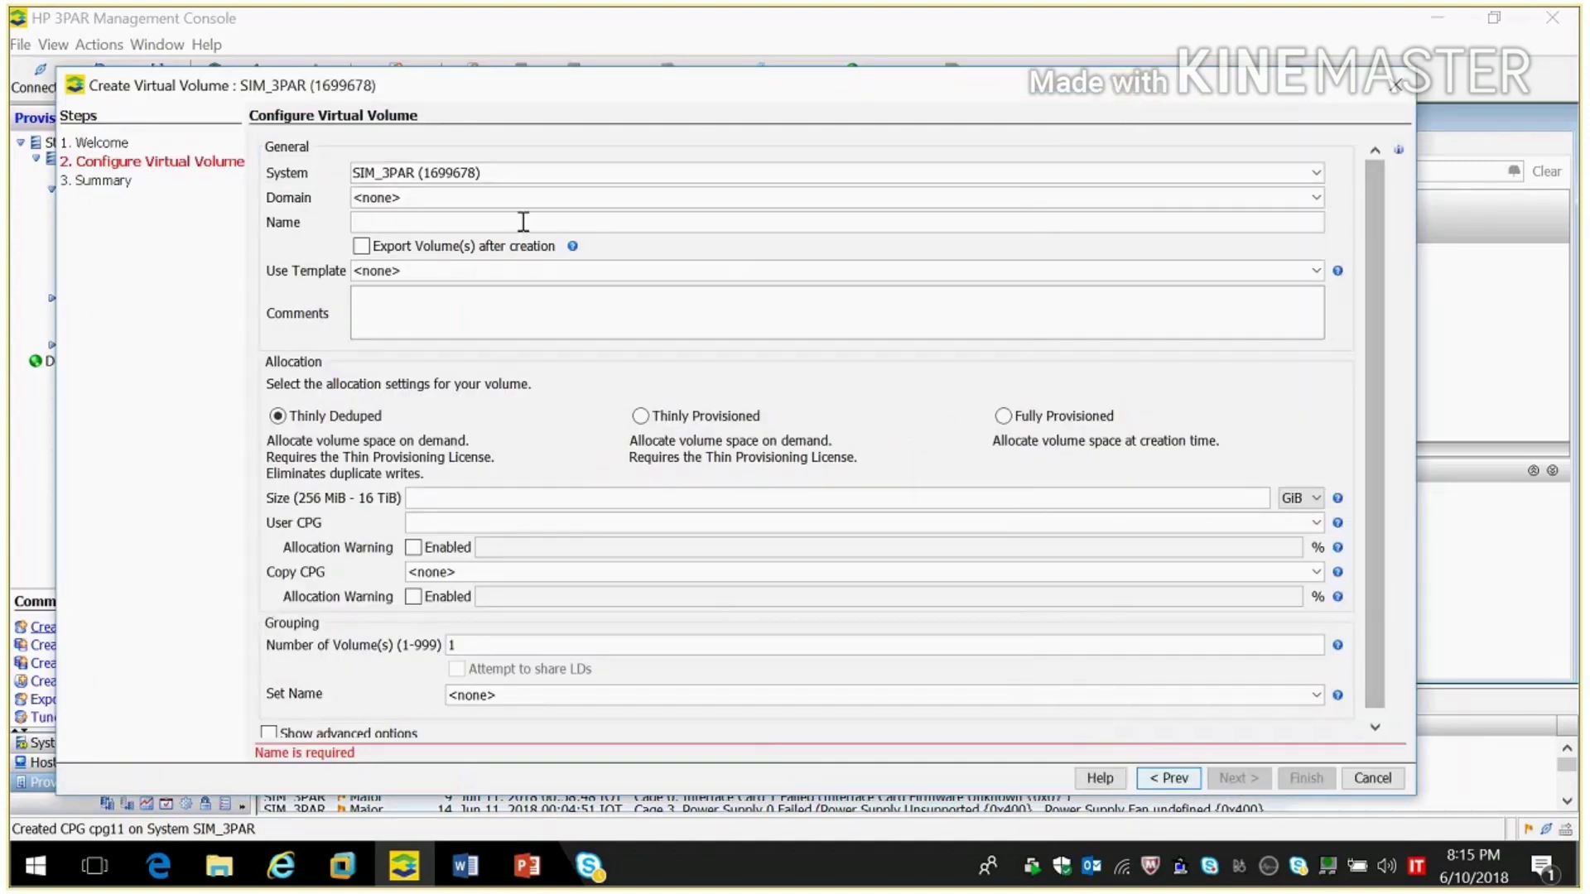
pyautogui.click(513, 223)
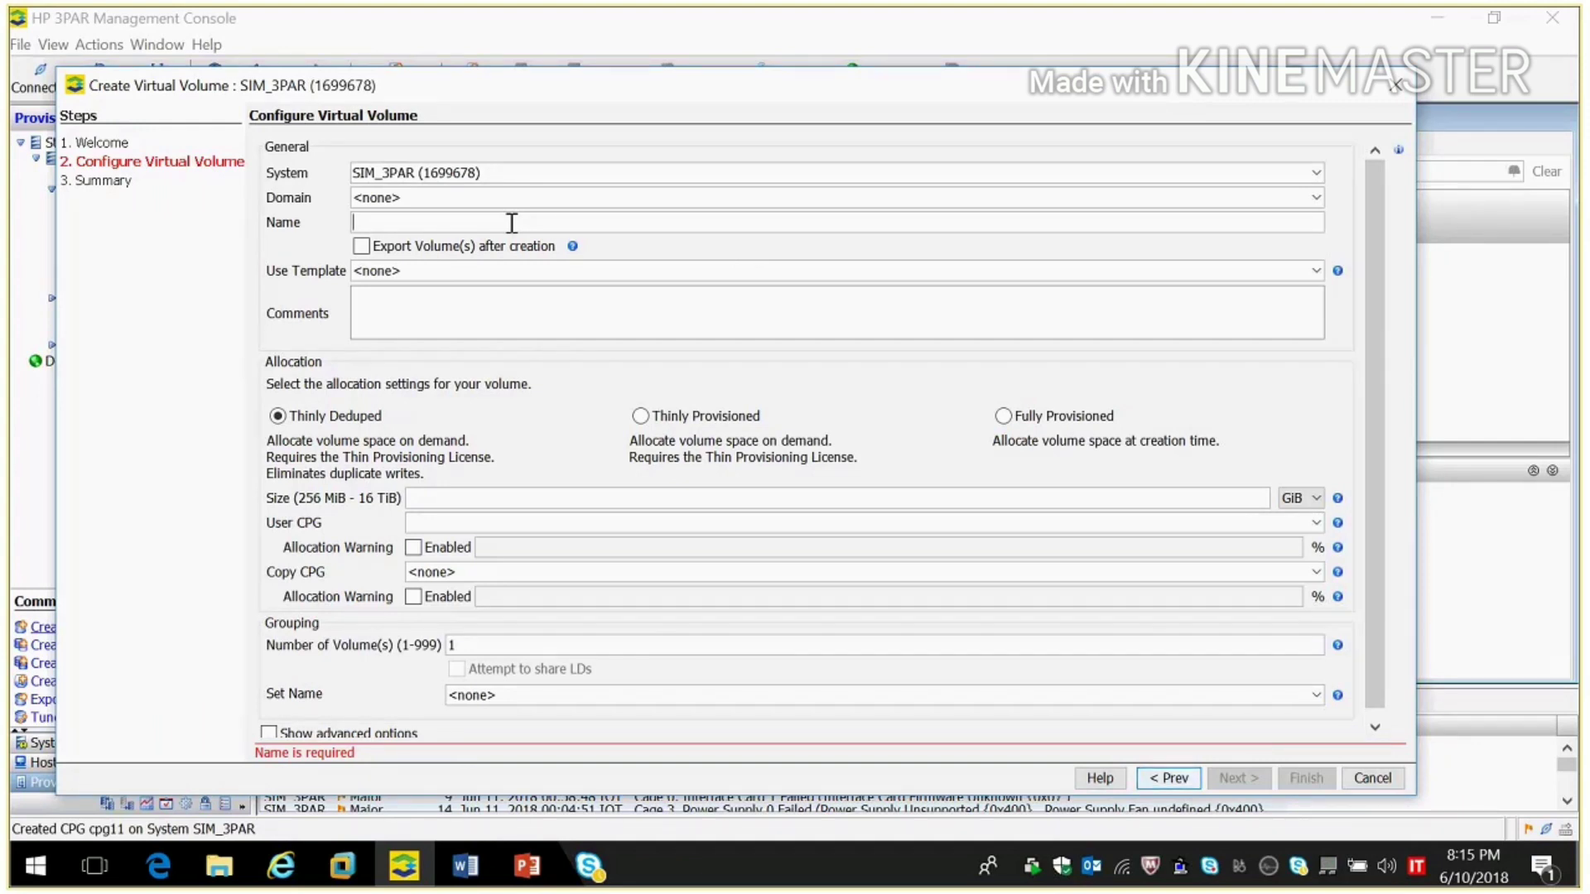
pyautogui.write('Test_')
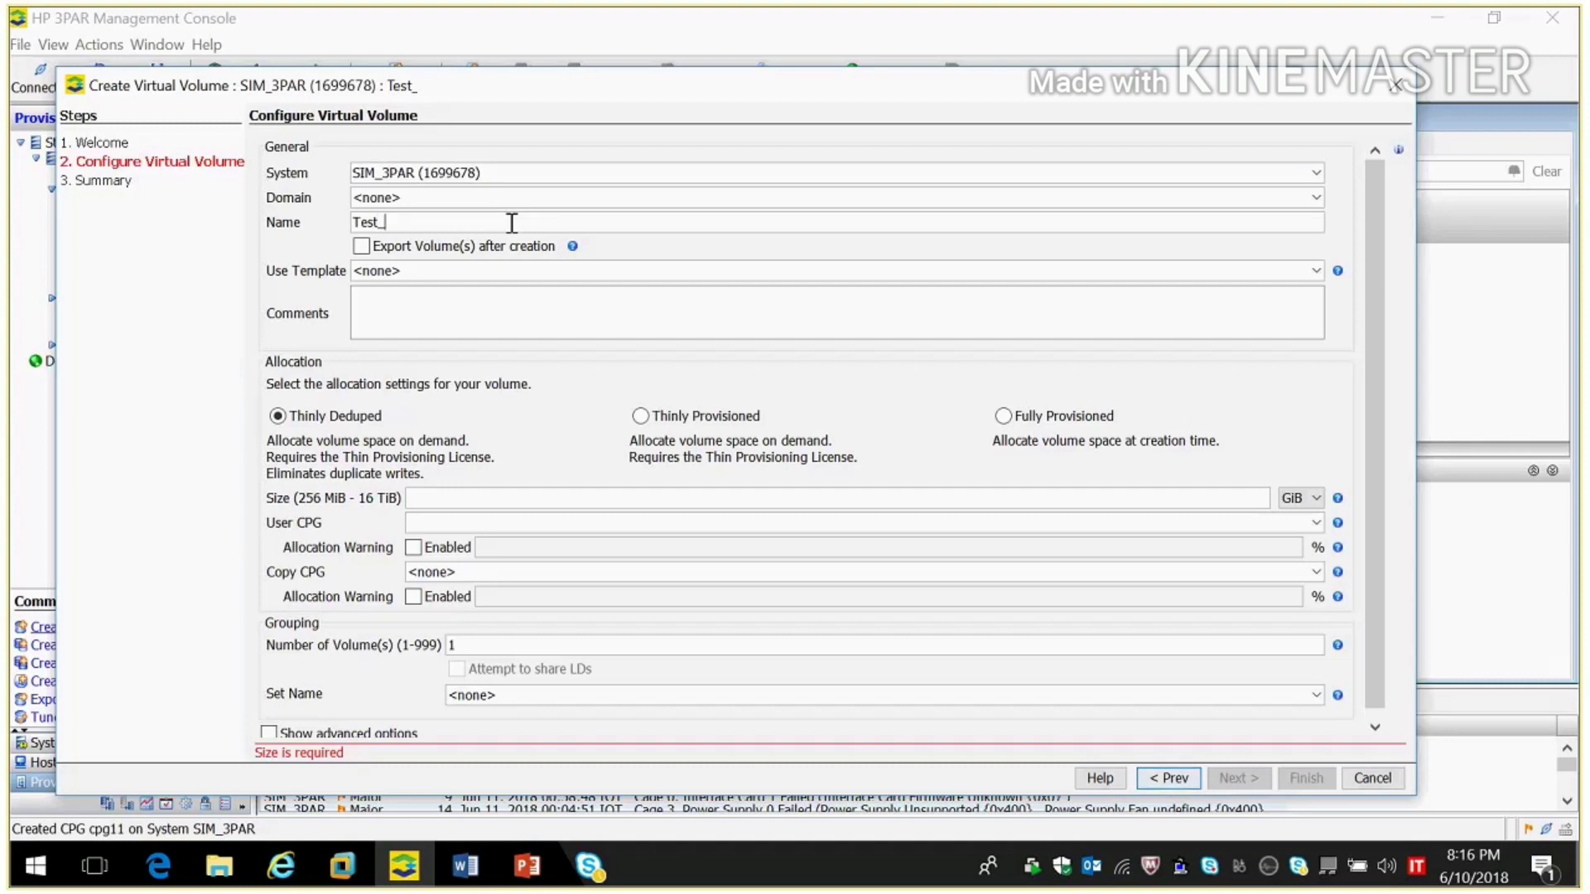
pyautogui.write('Vol1')
pyautogui.click(361, 248)
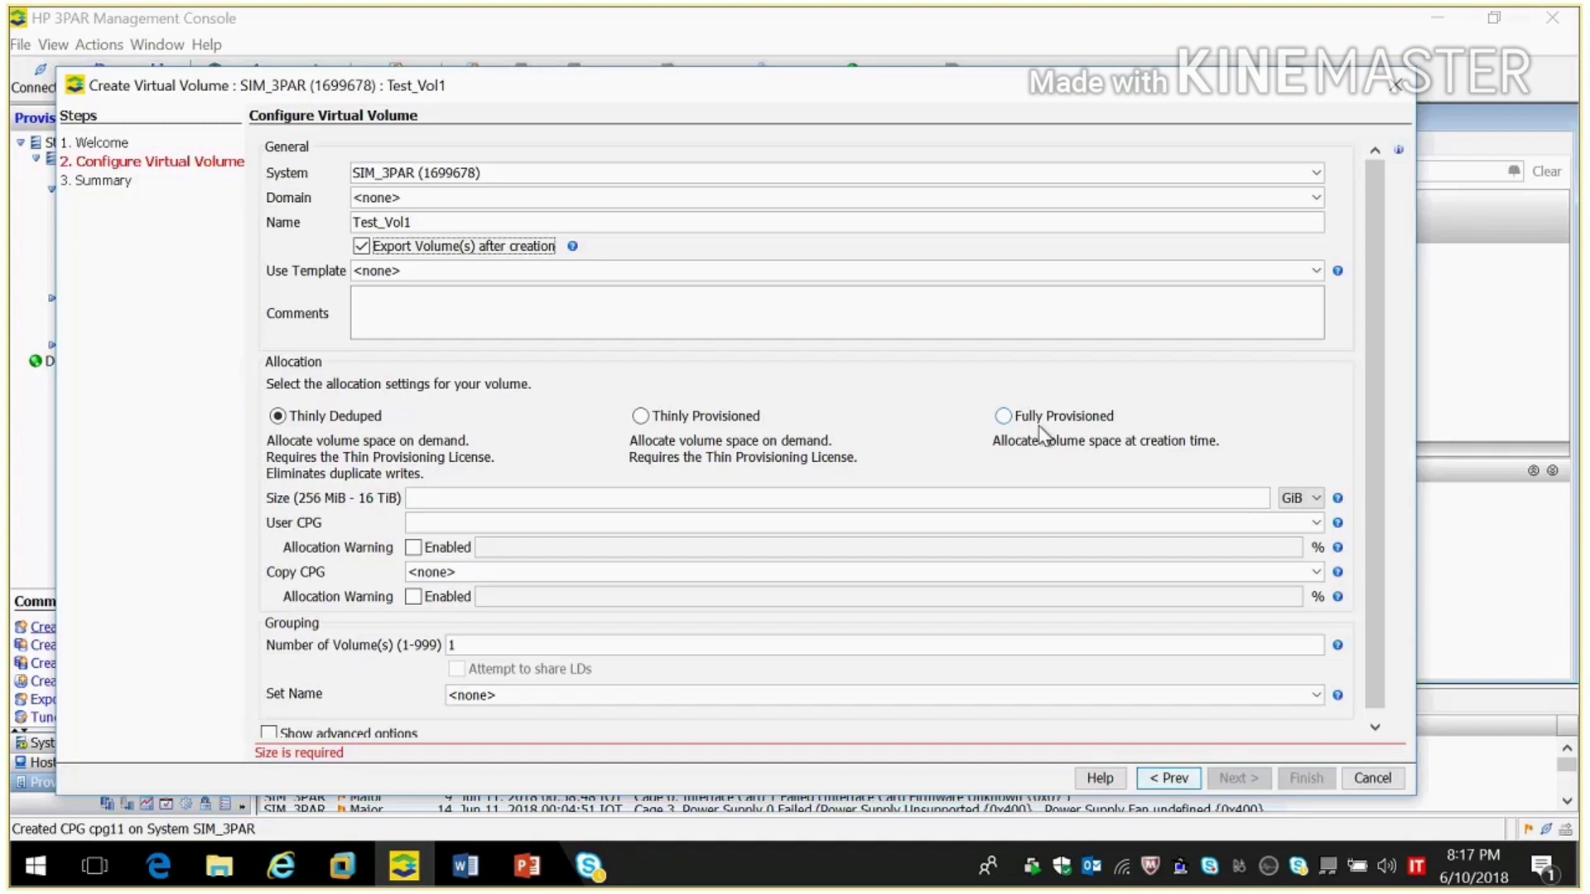
# - Make the volume thinly provisioned with a size of 100 GiB
pyautogui.click(643, 418)
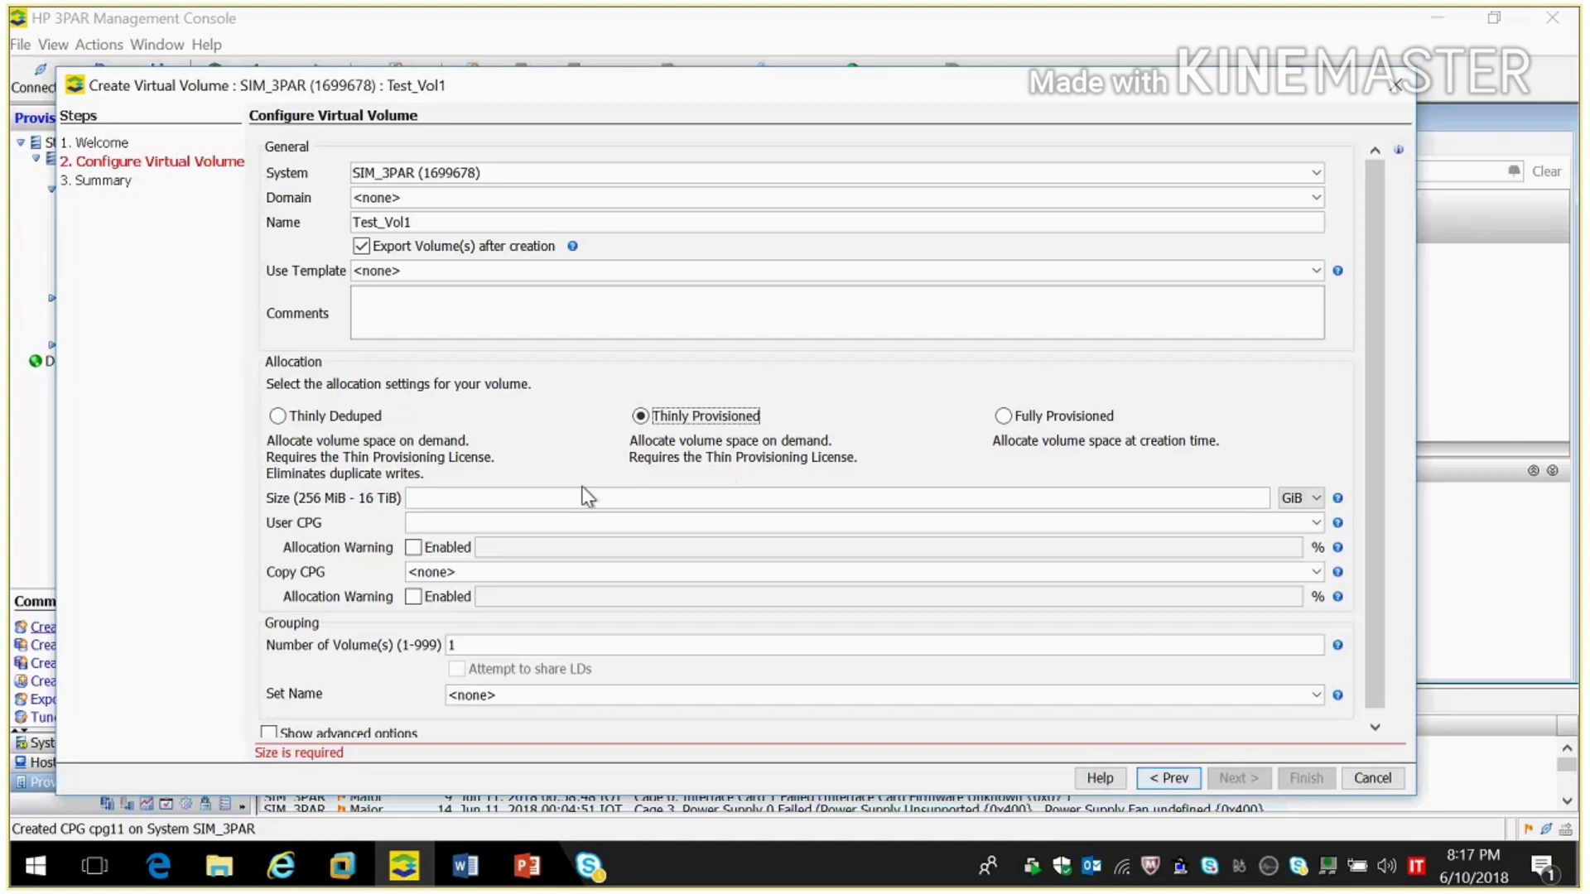
pyautogui.click(487, 499)
pyautogui.write('100')
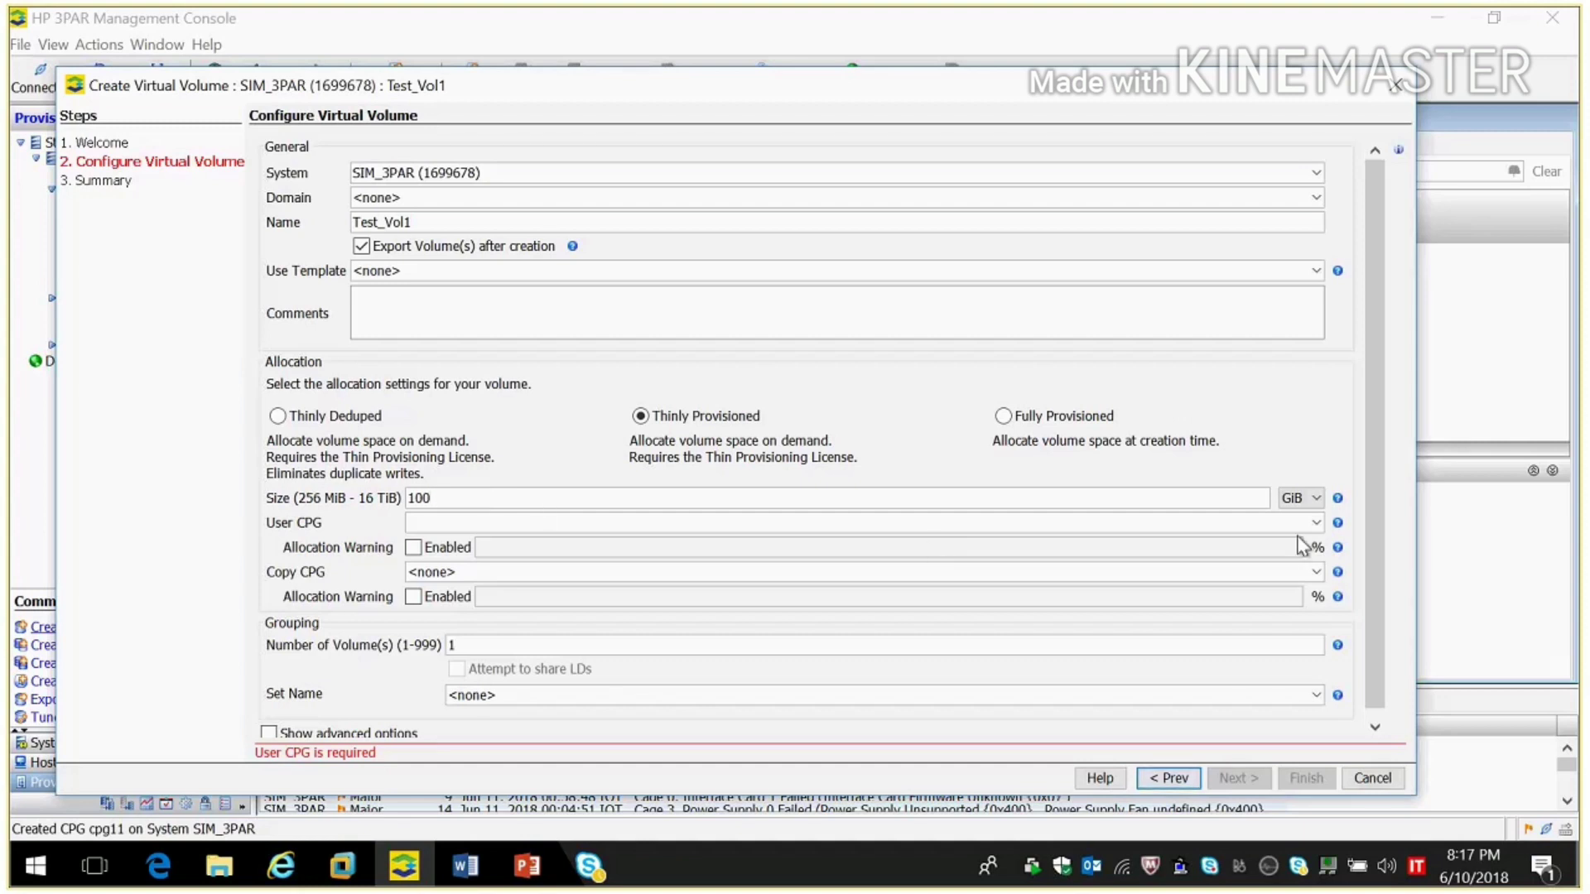
pyautogui.click(1315, 499)
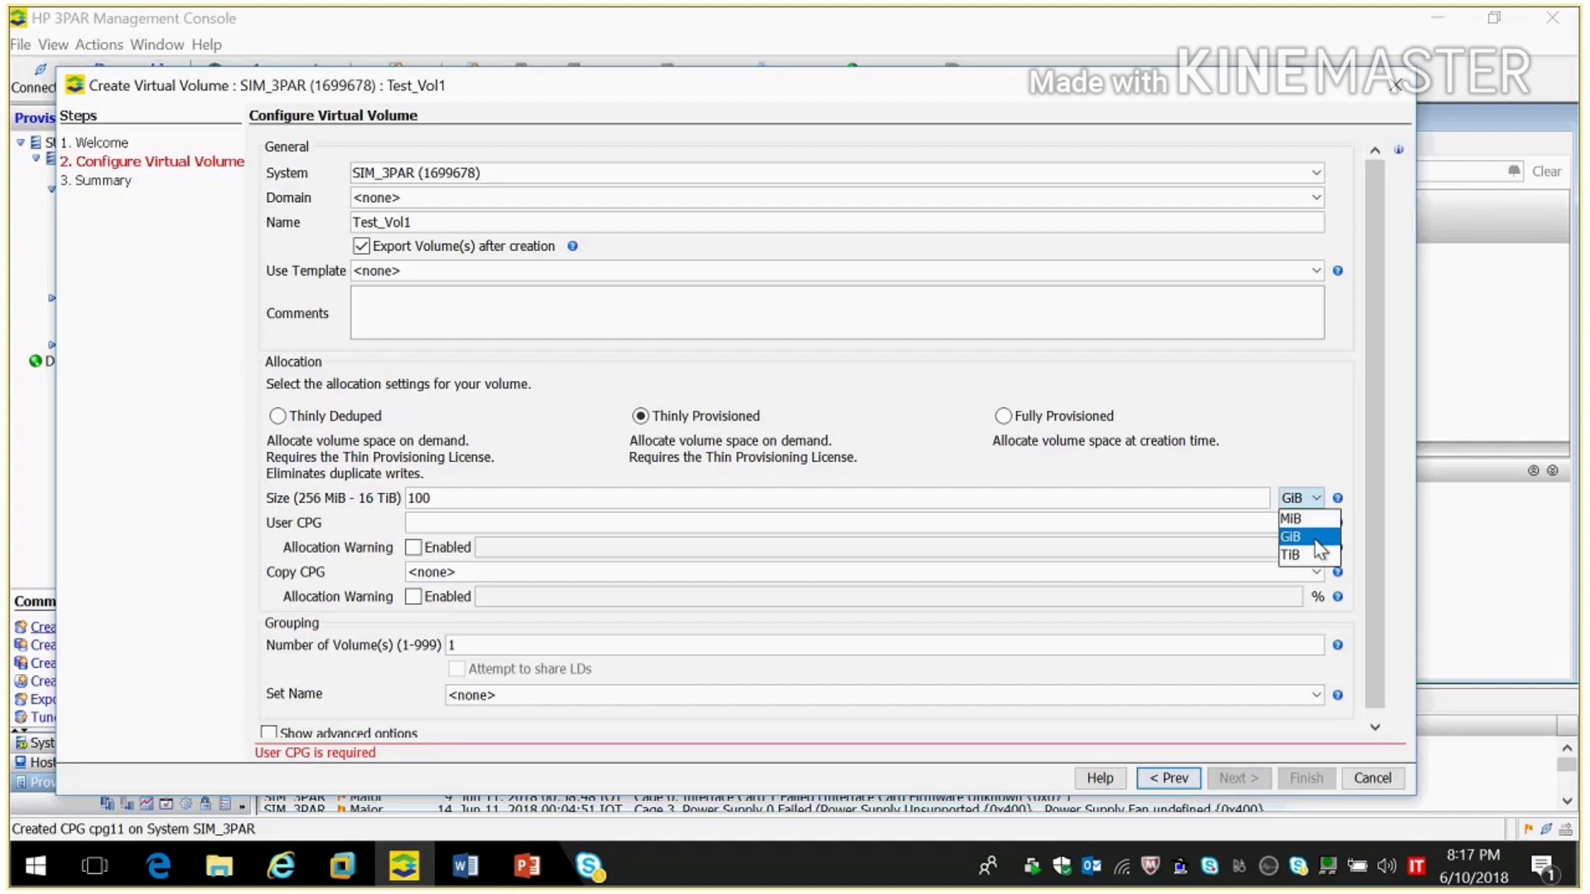
pyautogui.click(1315, 540)
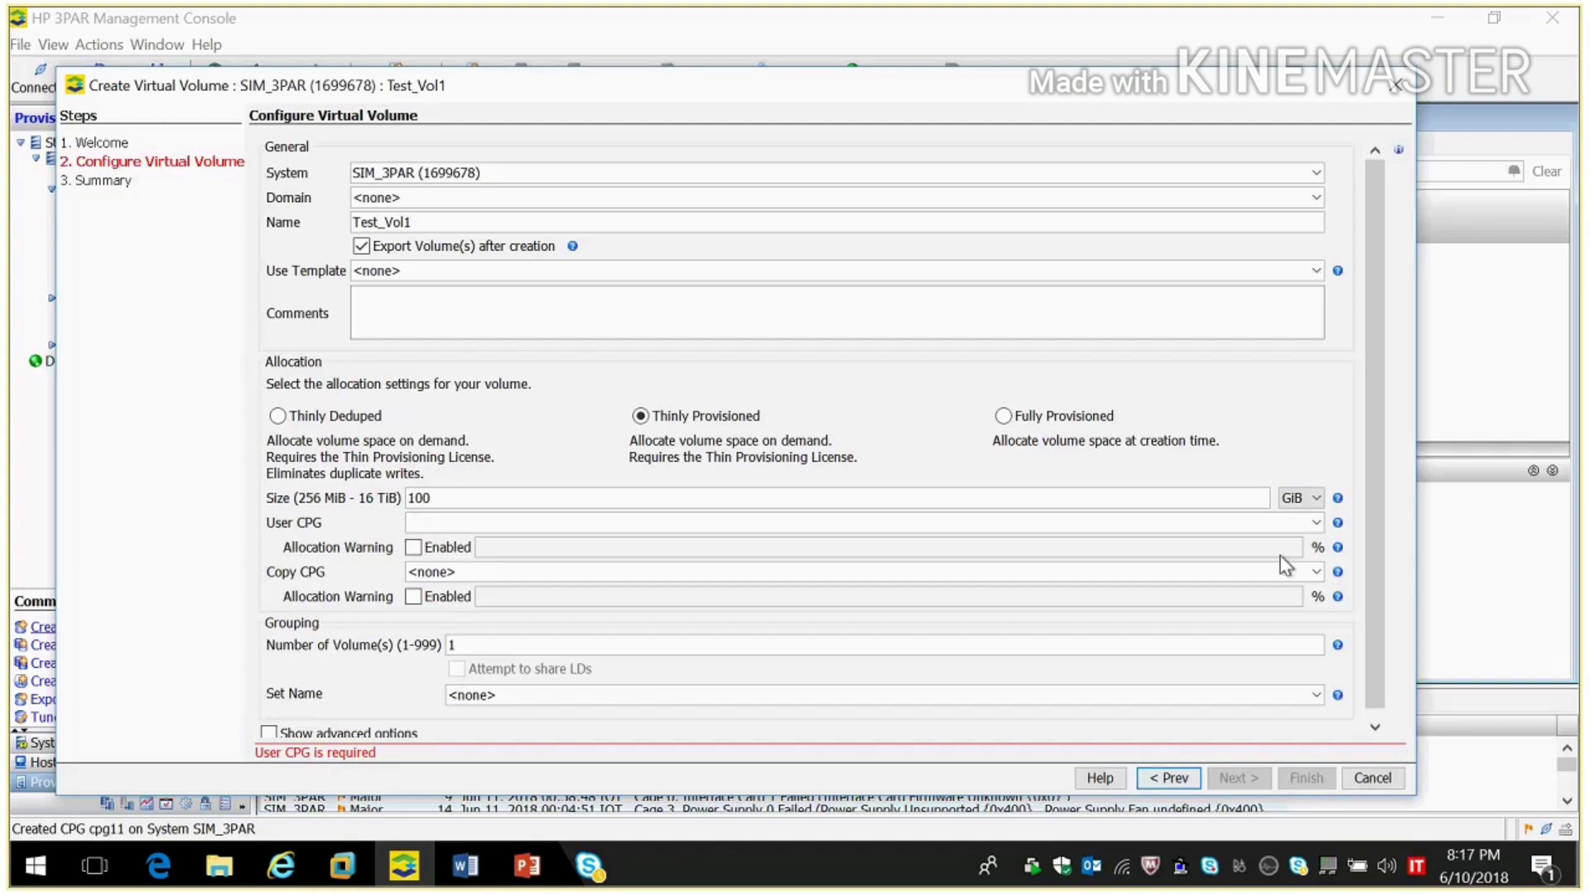
# - Choose FC_r5 as the volume's user CPG, review the summary and finish creating the volume
pyautogui.click(1316, 523)
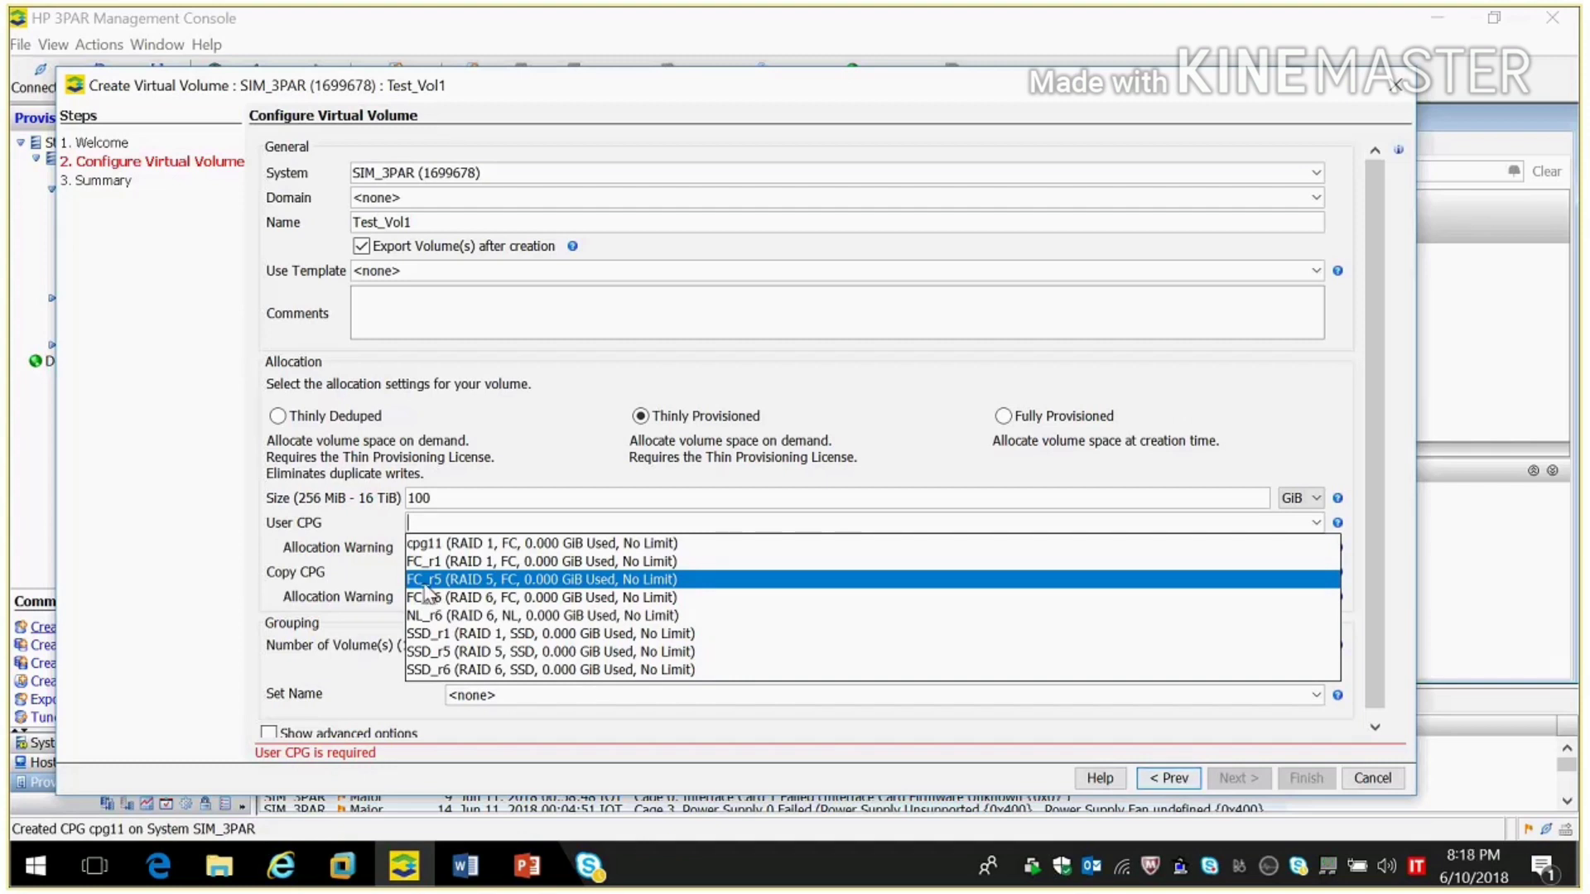
pyautogui.click(426, 582)
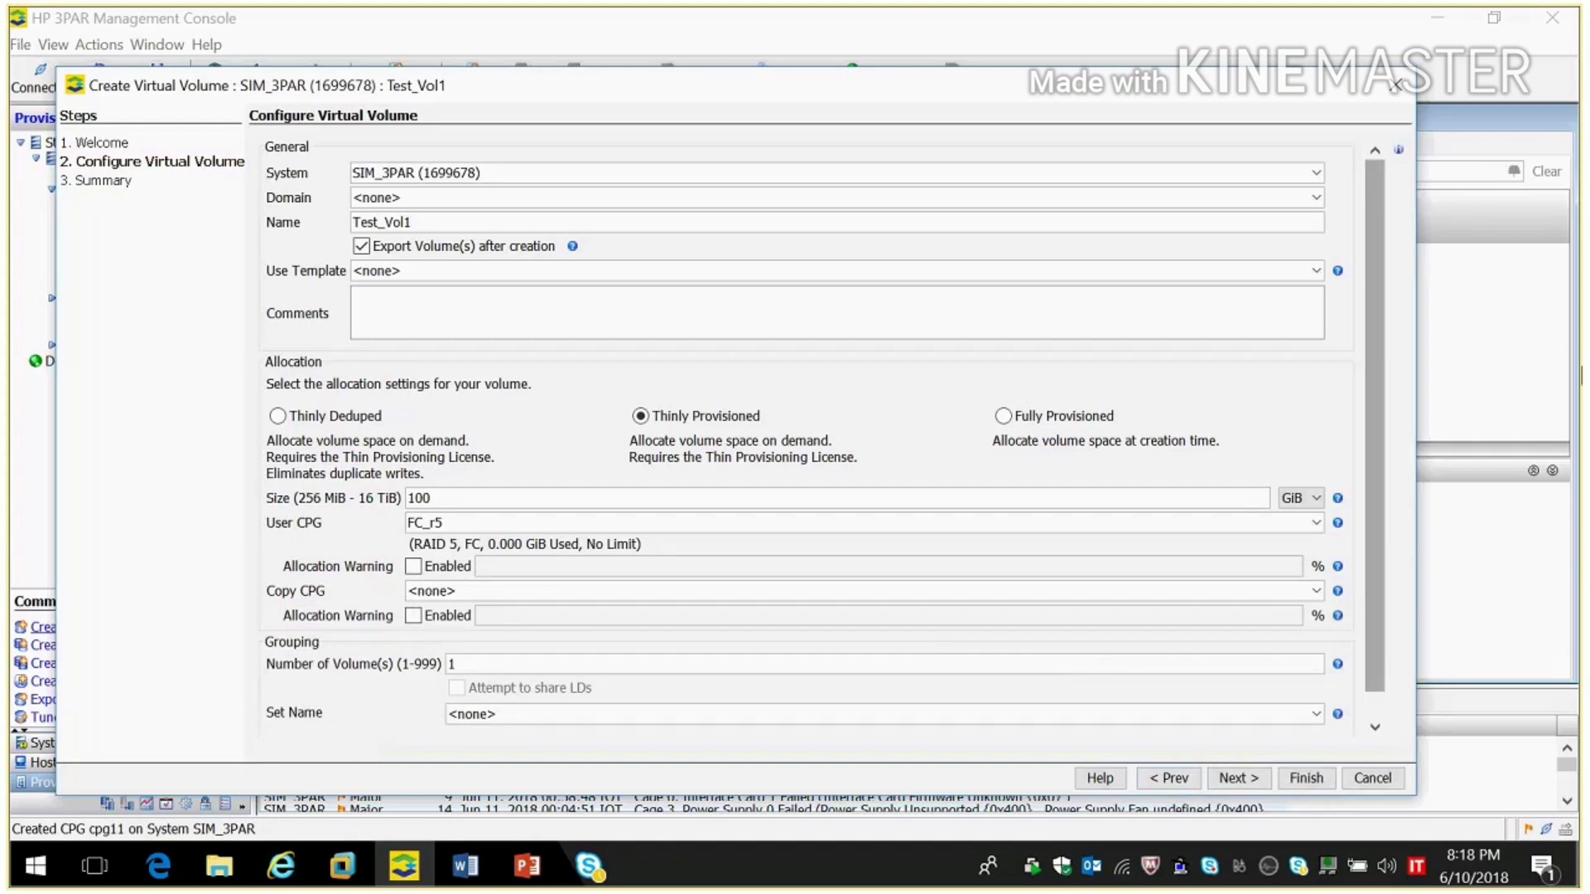
pyautogui.moveTo(1379, 402); pyautogui.dragTo(1391, 479)
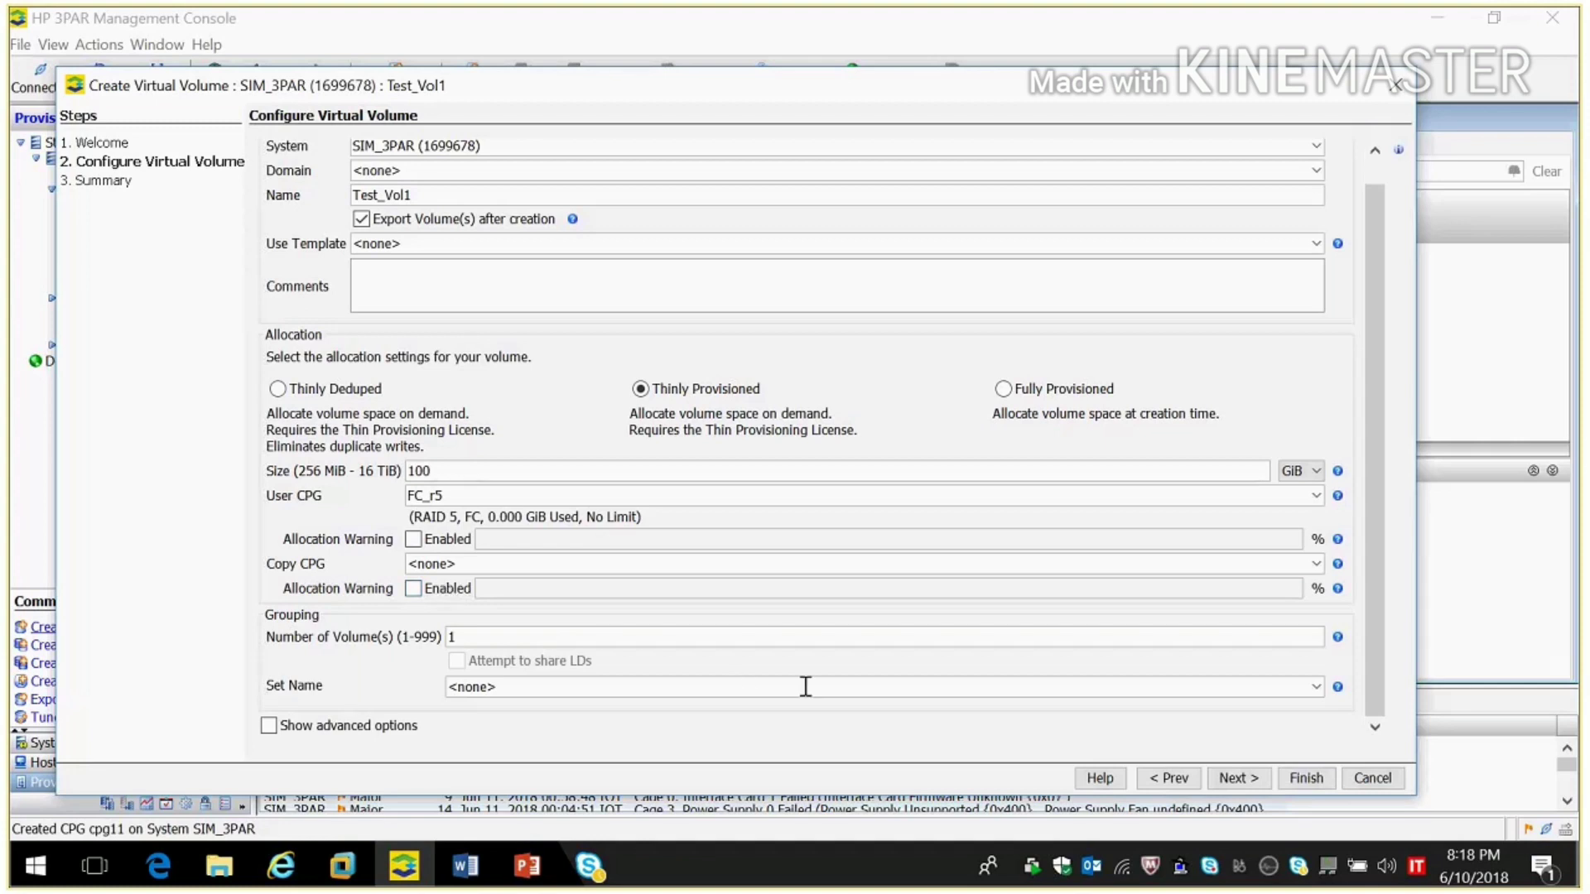
pyautogui.click(1238, 778)
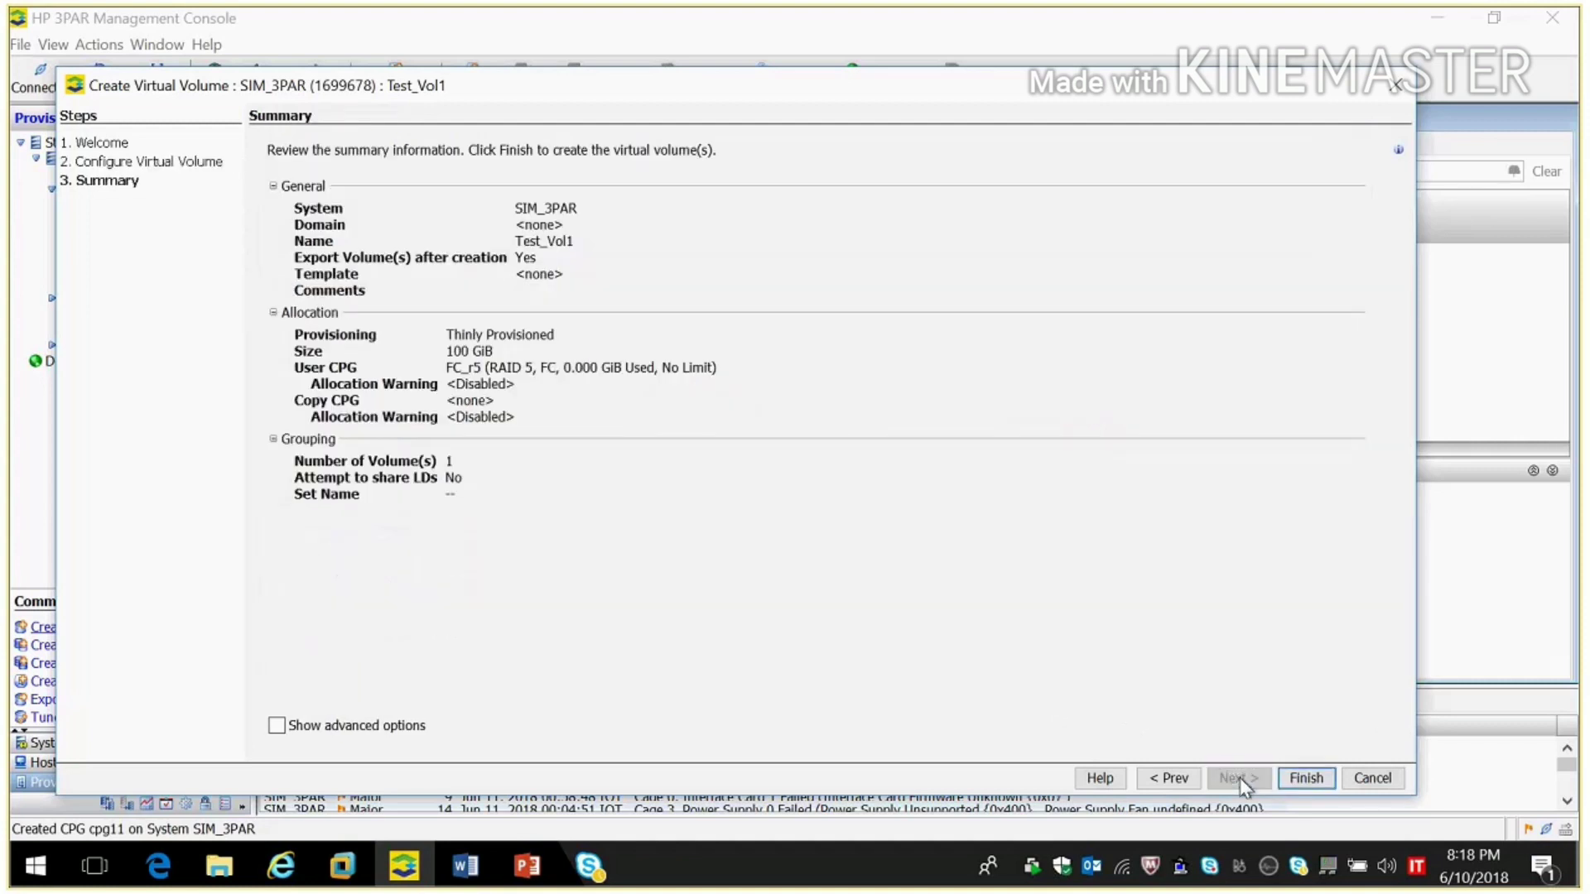
pyautogui.click(1294, 775)
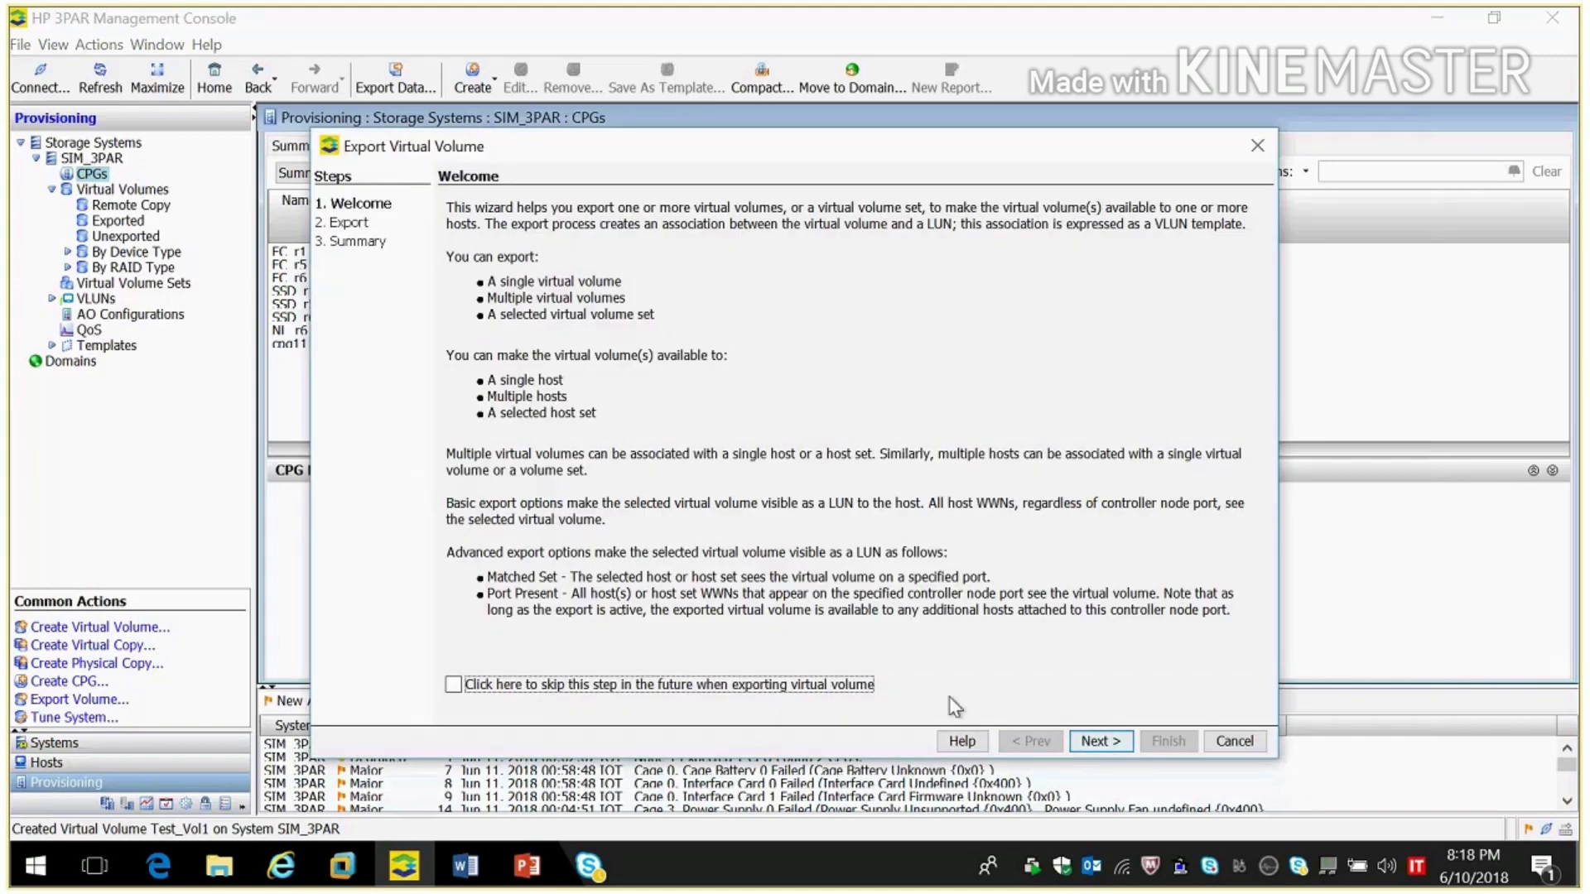
# - Export Test_Vol1 to Host1 and agree to continue despite the host having no active paths
pyautogui.click(1107, 742)
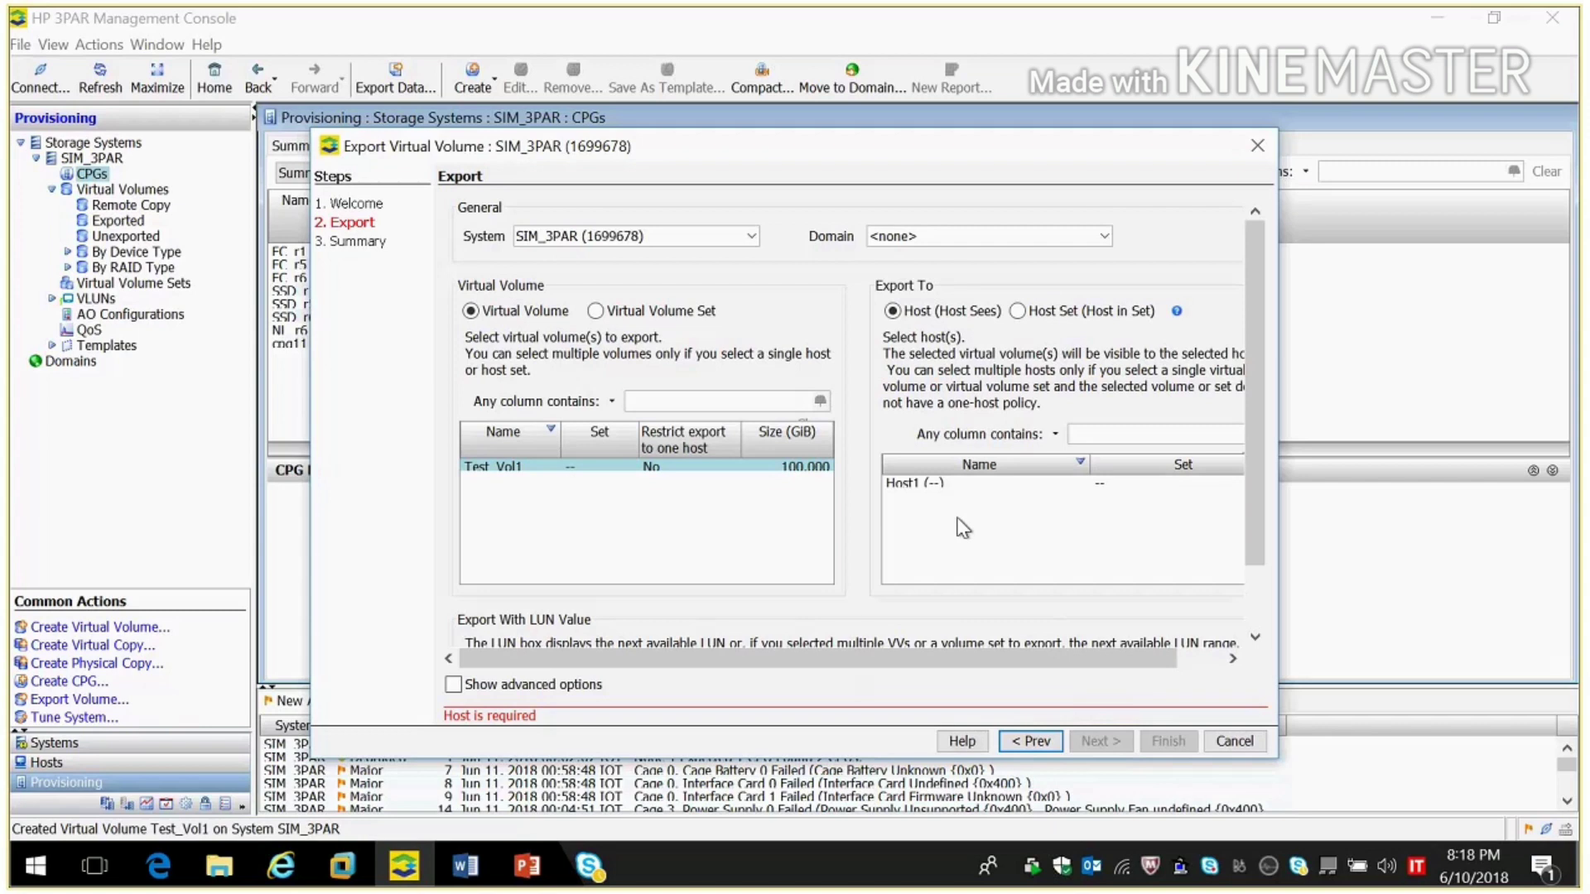
pyautogui.click(934, 485)
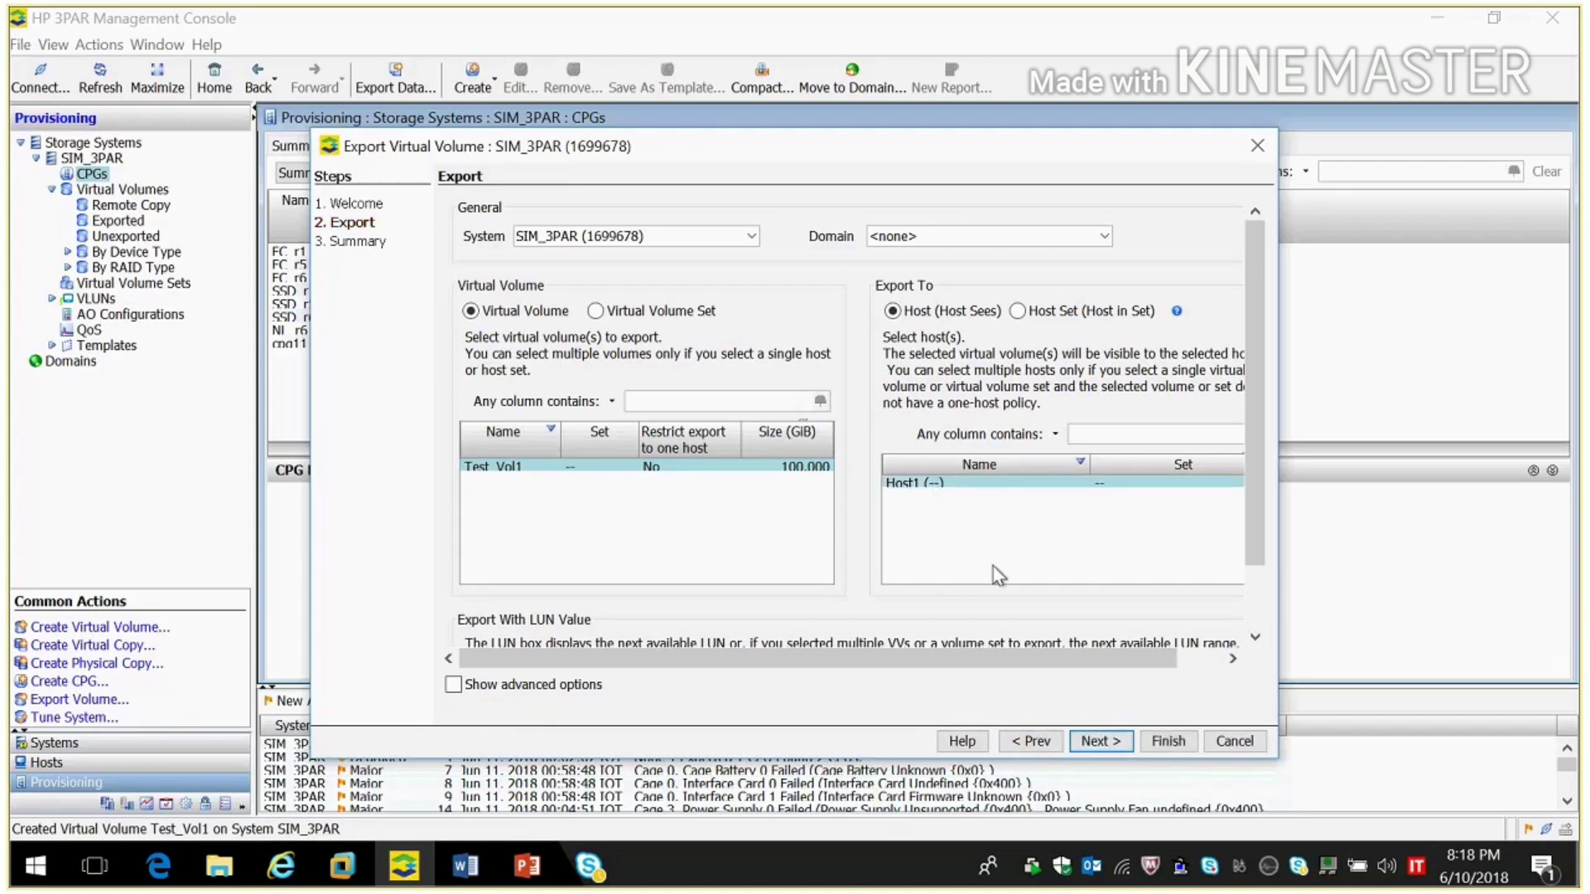
pyautogui.click(1098, 741)
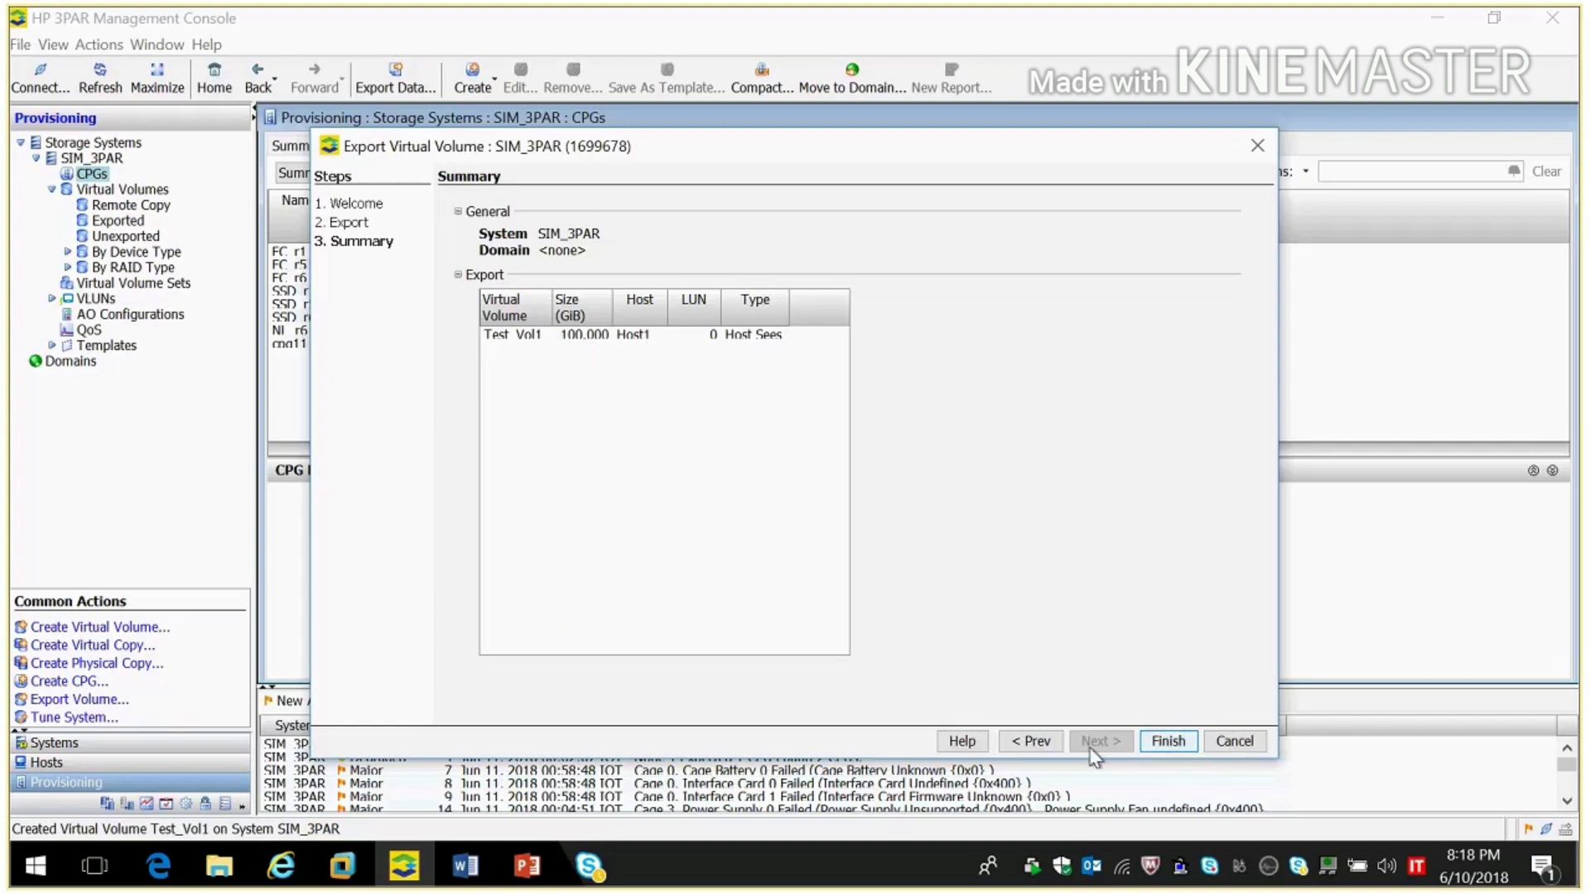
pyautogui.click(1168, 742)
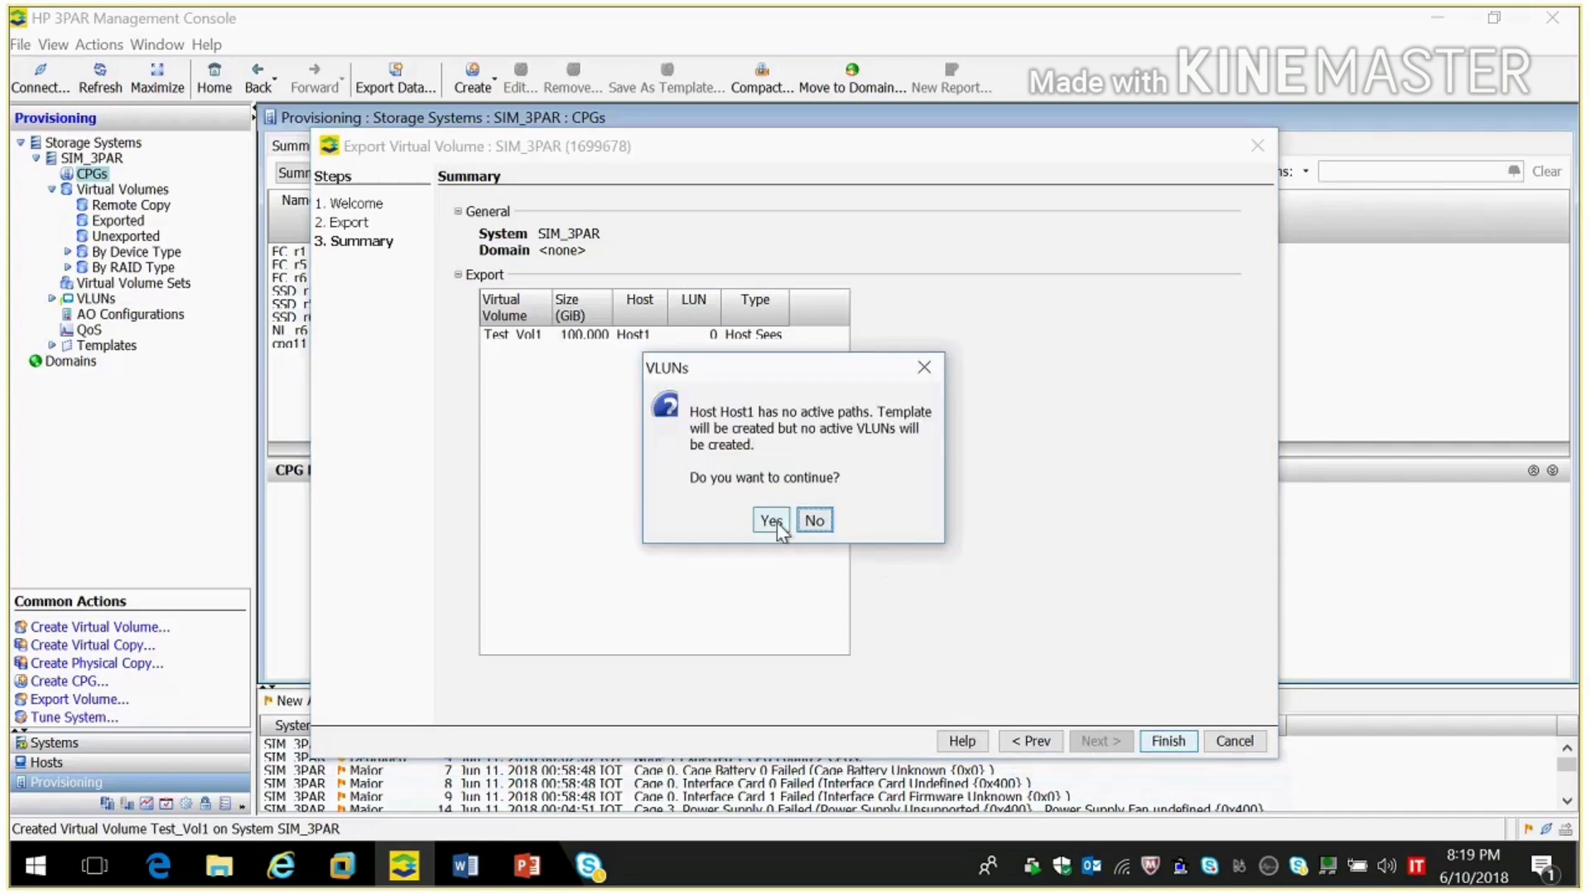
pyautogui.click(770, 520)
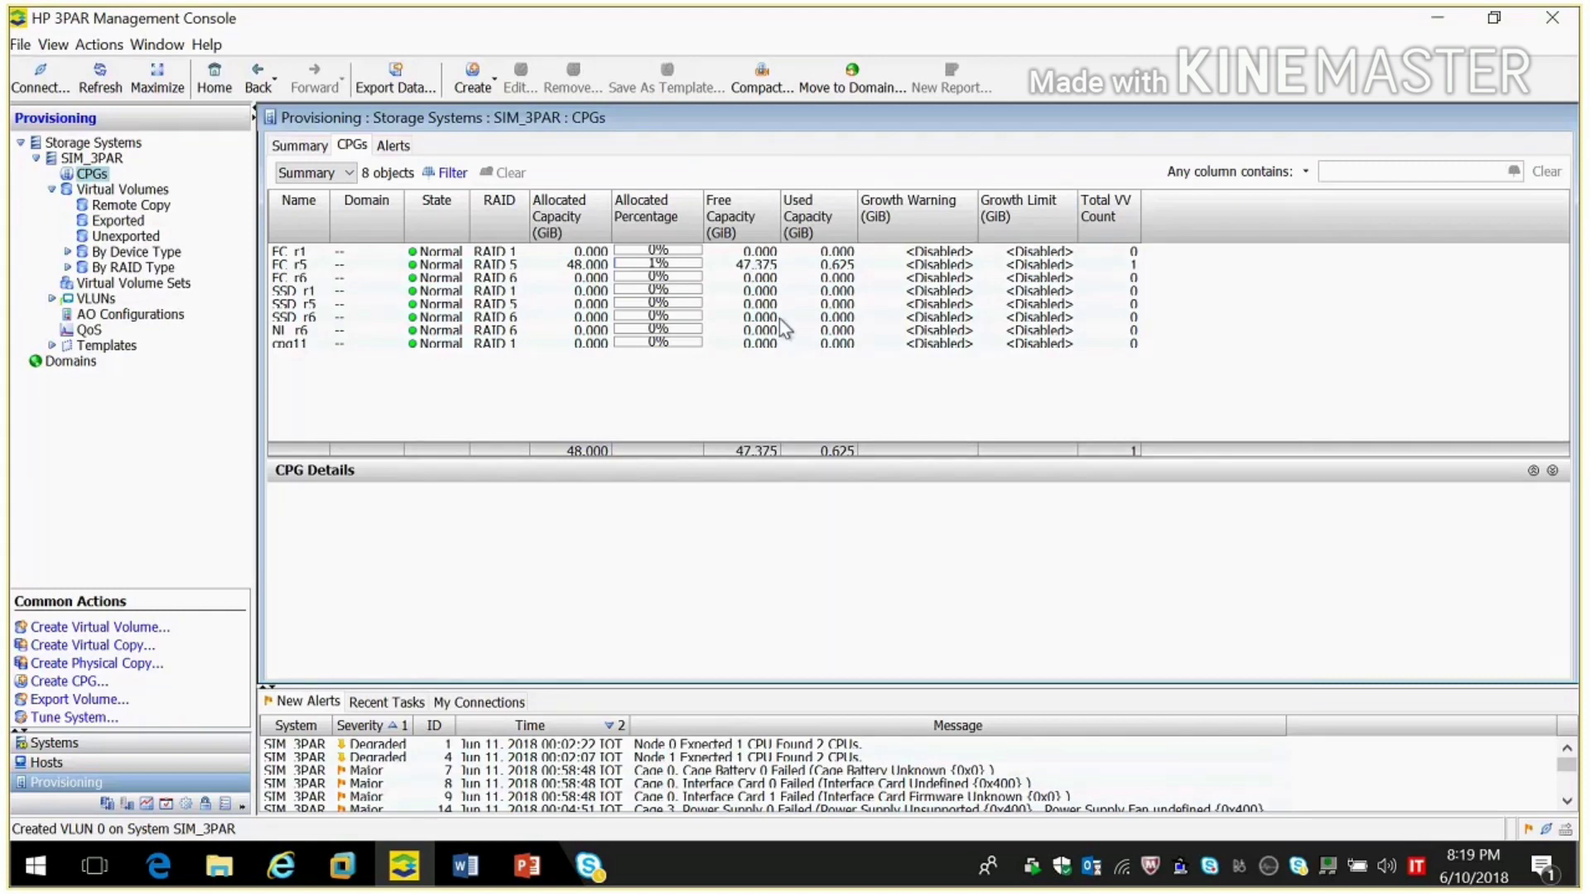
# - Check the exported virtual volumes list under Provisioning and the host's details under Hosts
pyautogui.click(117, 222)
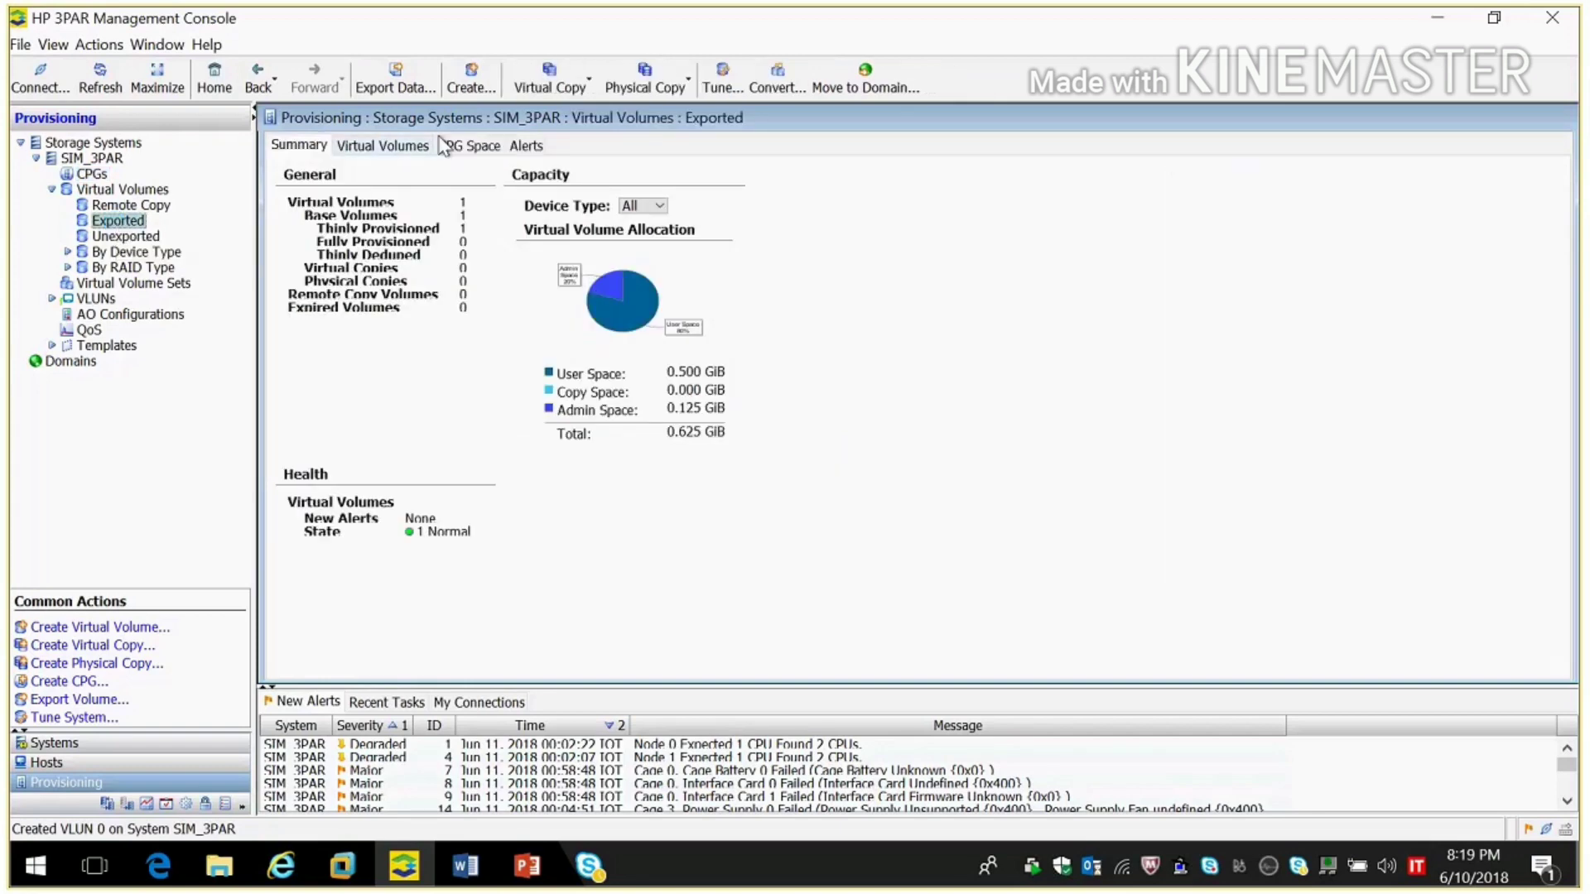
pyautogui.click(397, 146)
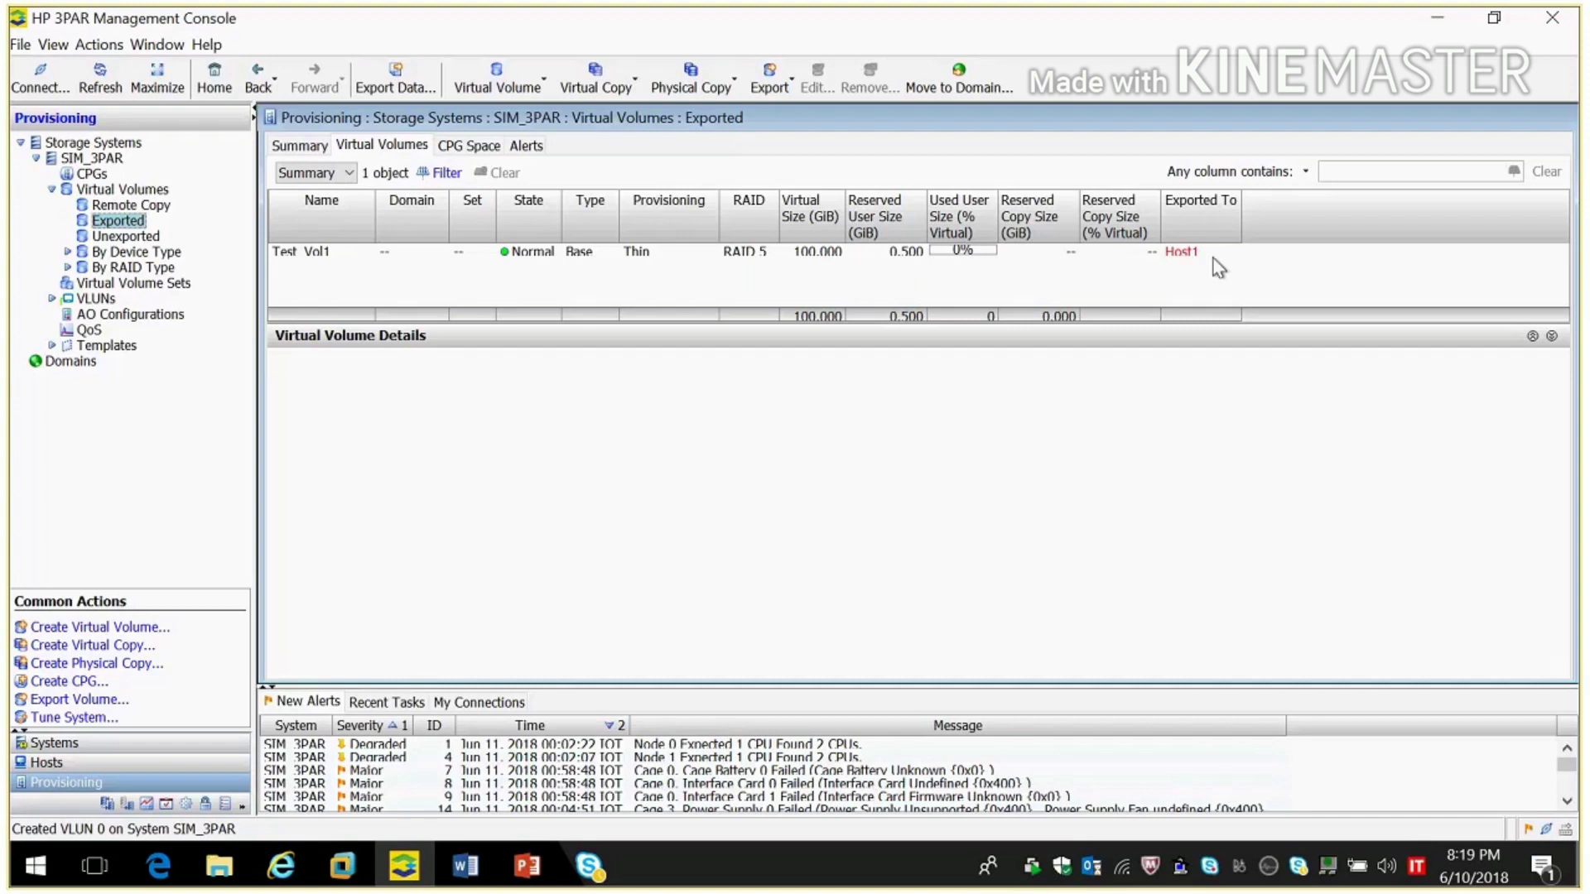
pyautogui.click(47, 762)
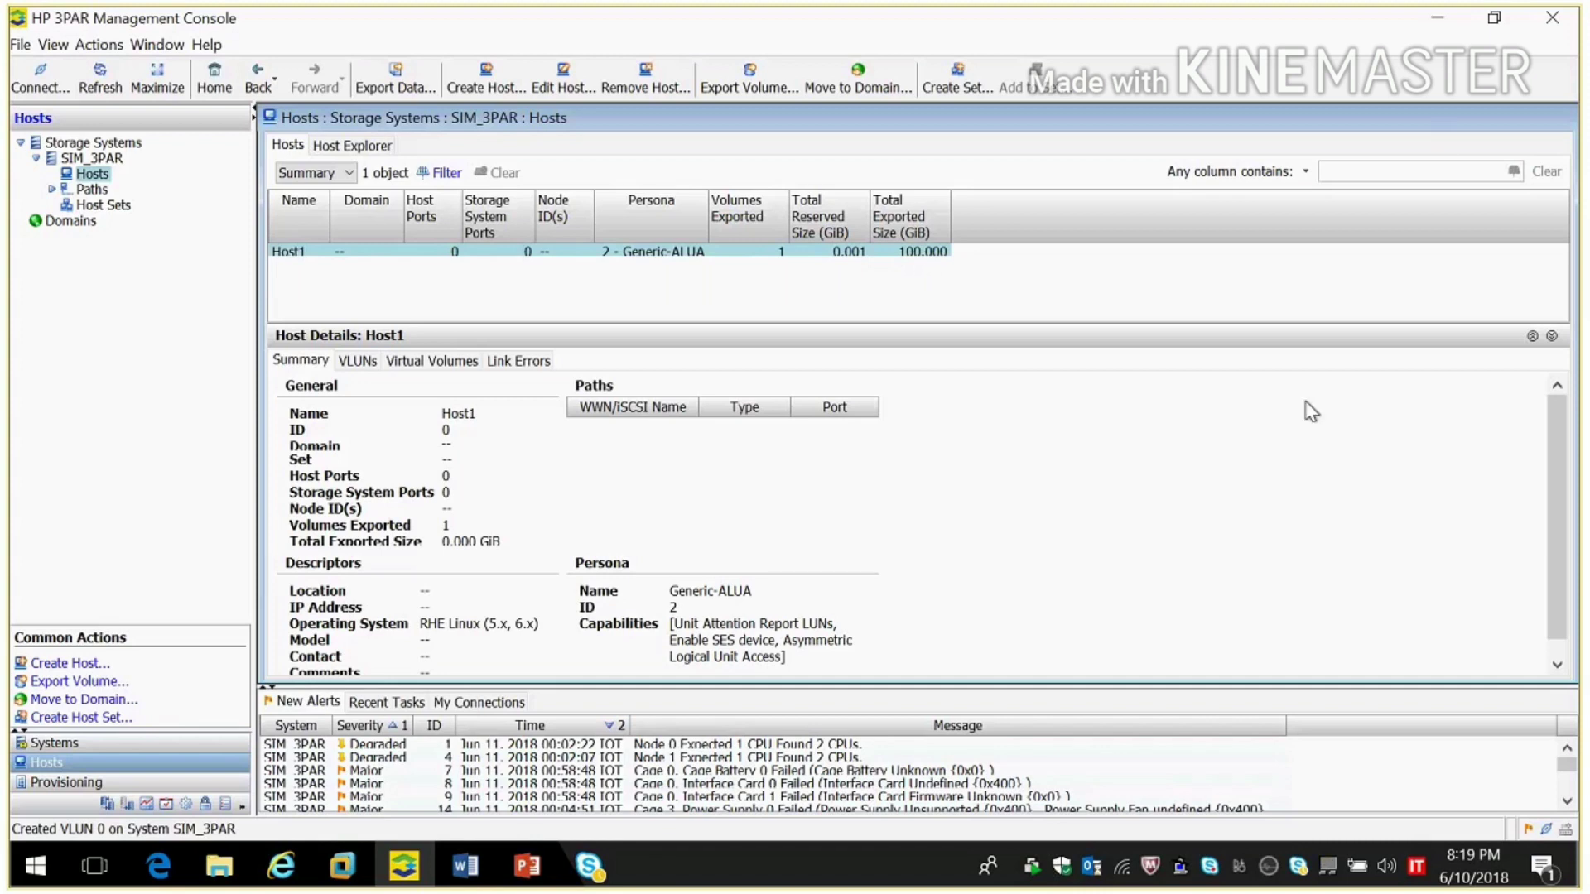
pyautogui.rightClick(1180, 867)
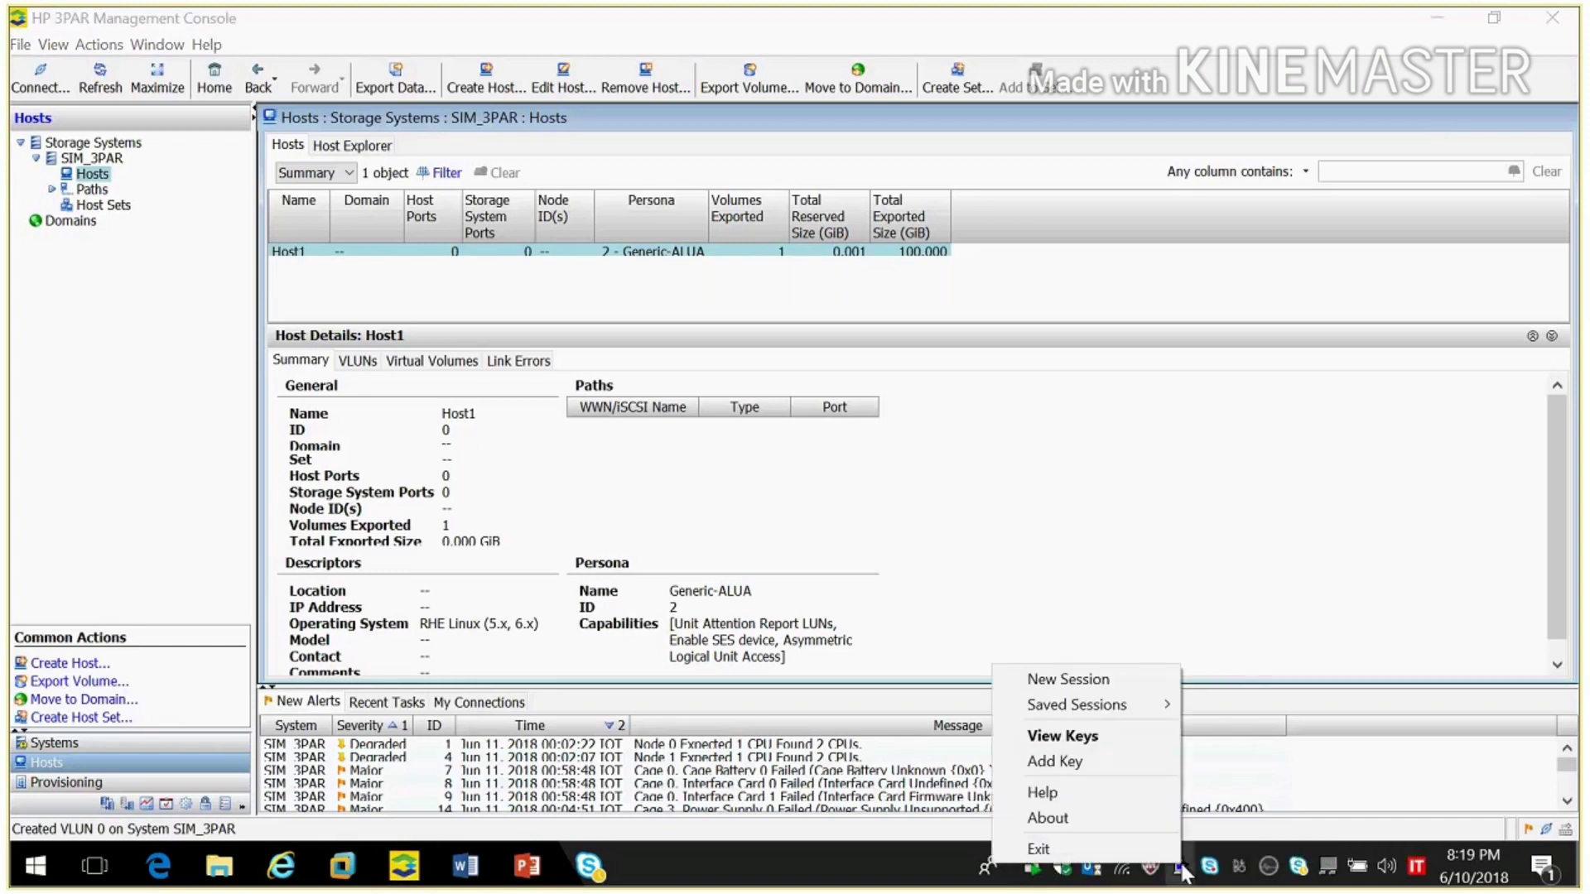
# - Open the saved SIM session in PuTTY, log in as 3paradm with the account password, and maximize the terminal
pyautogui.click(1097, 679)
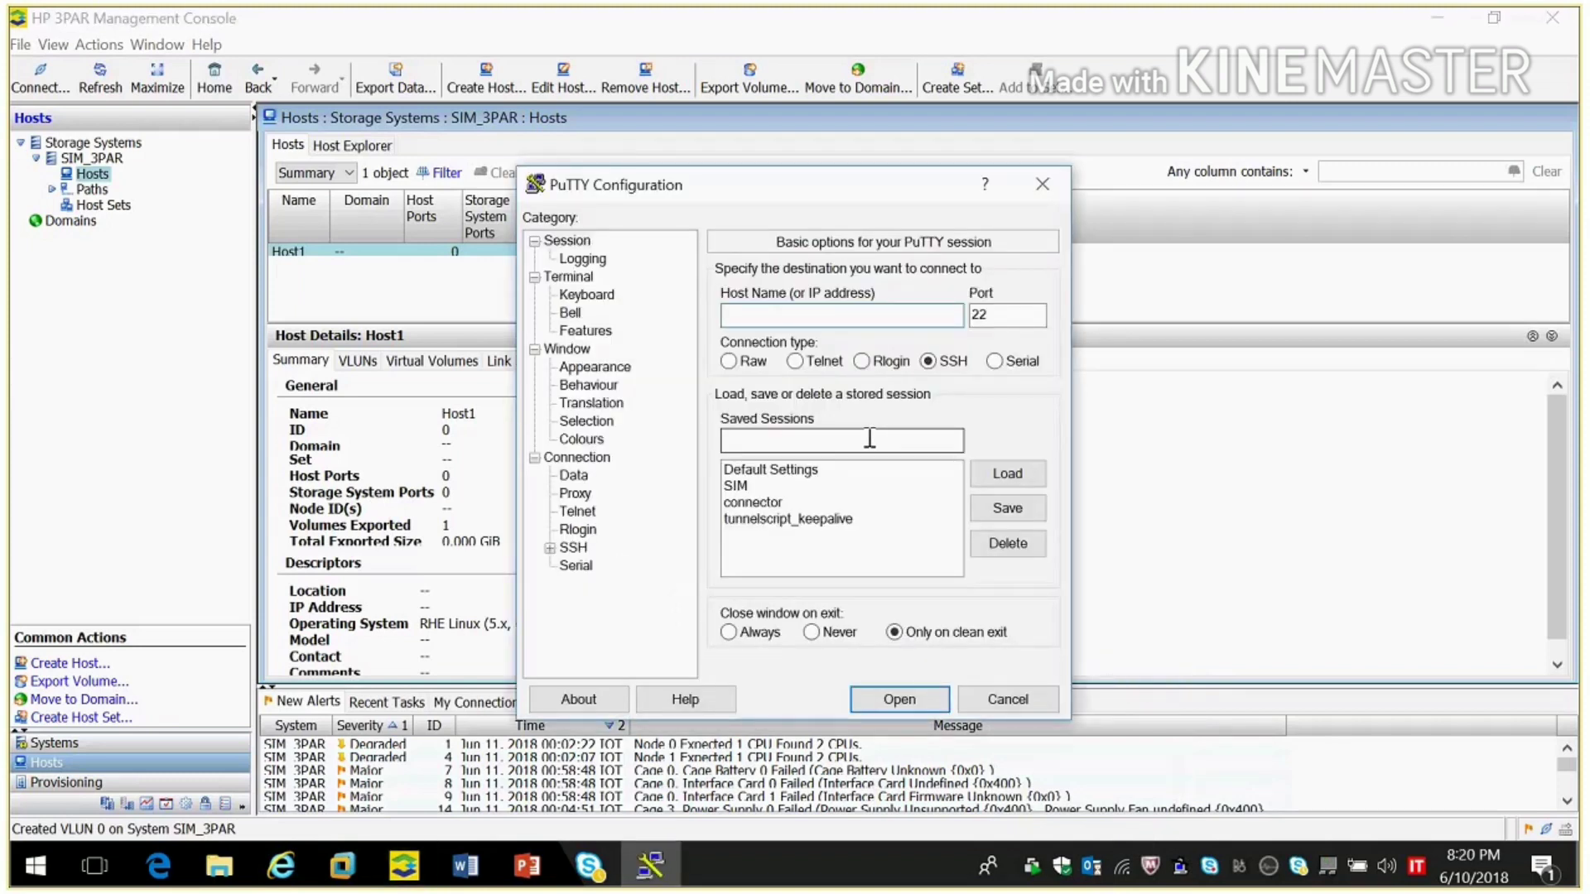
pyautogui.doubleClick(735, 486)
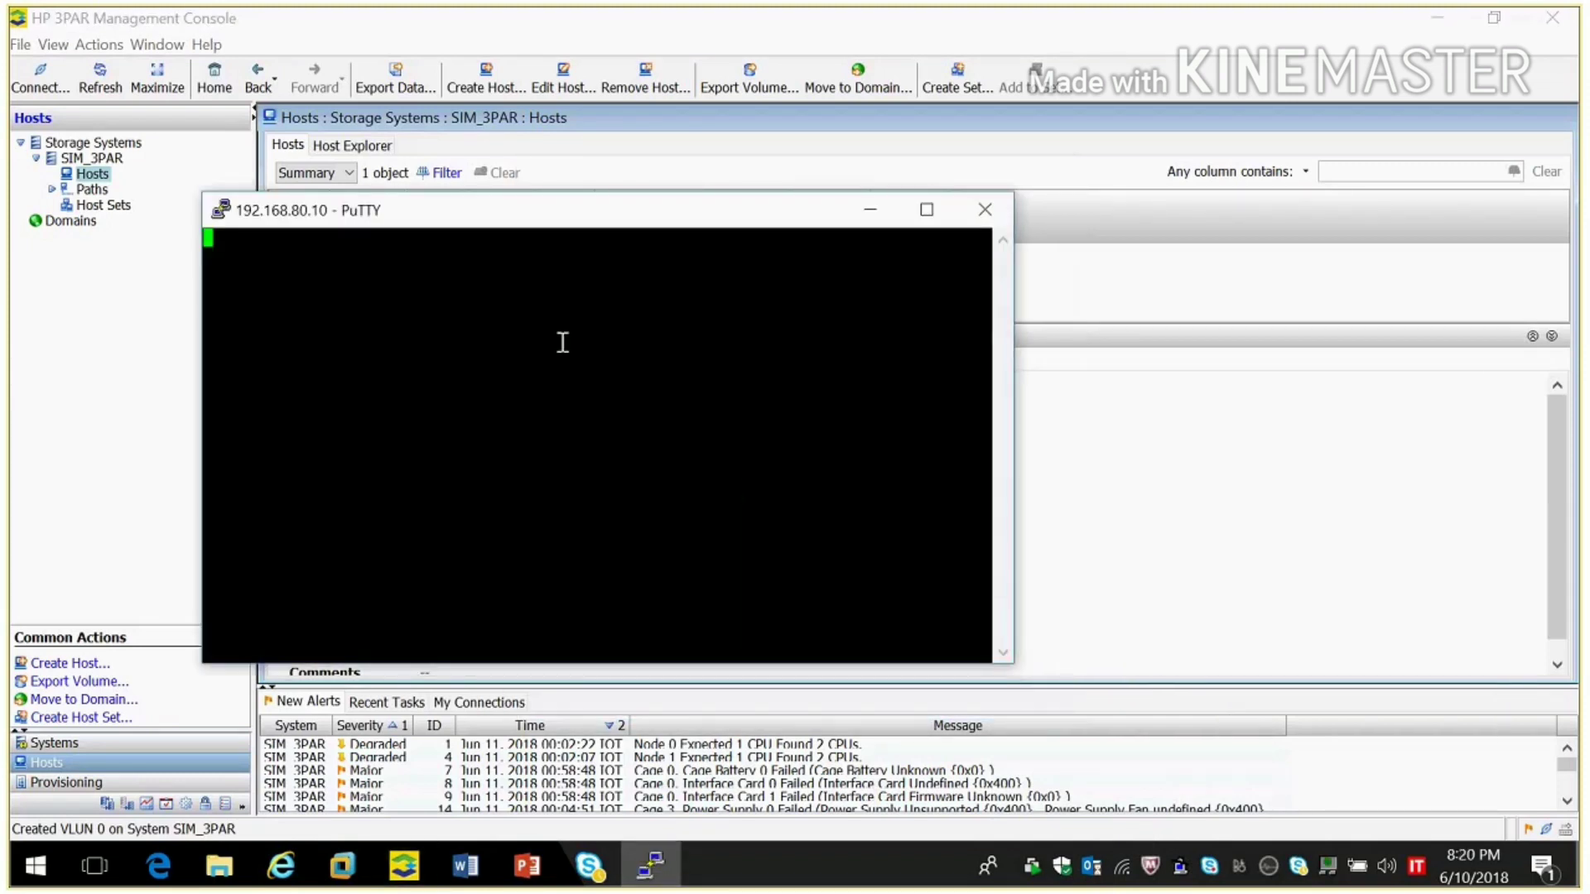
pyautogui.write('3paradm')
pyautogui.press('Return')
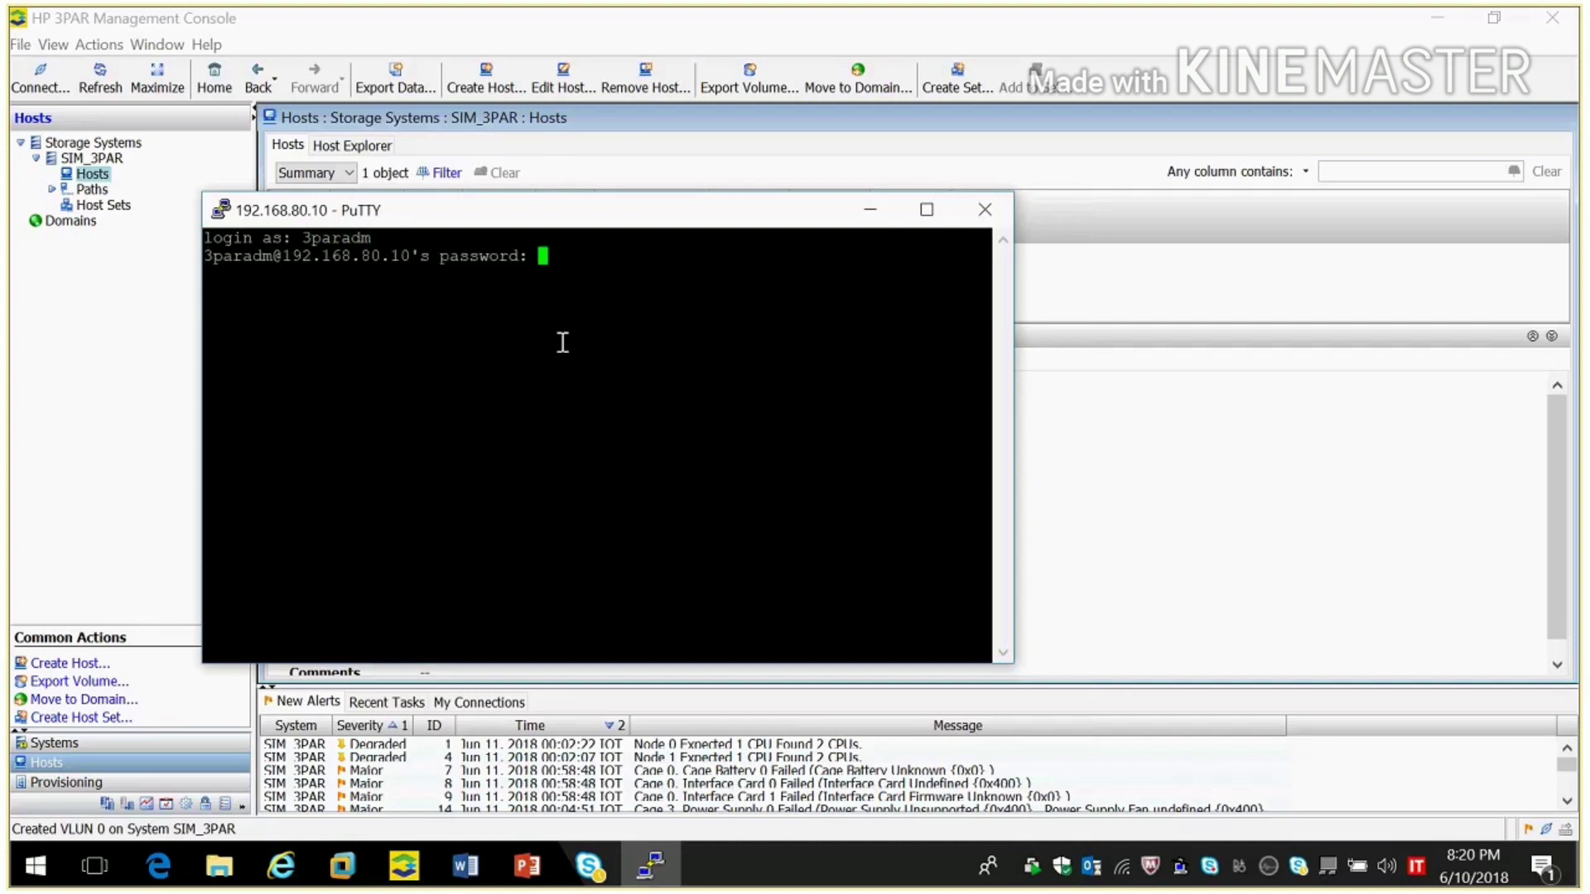
pyautogui.press('Return')
pyautogui.click(925, 210)
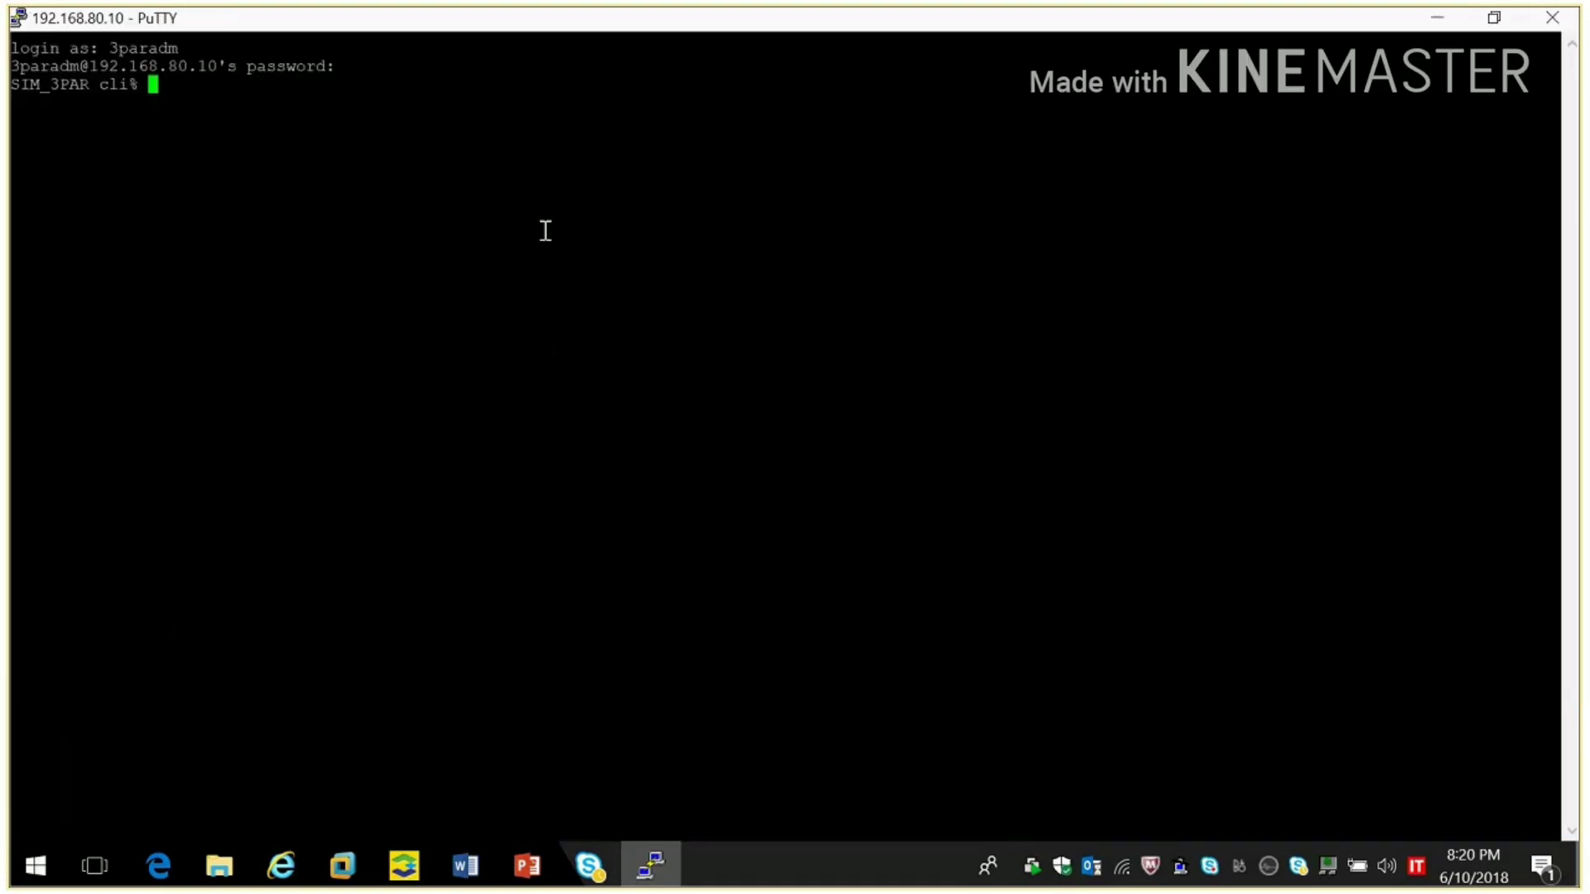
pyautogui.press('Return')
pyautogui.press('Return')
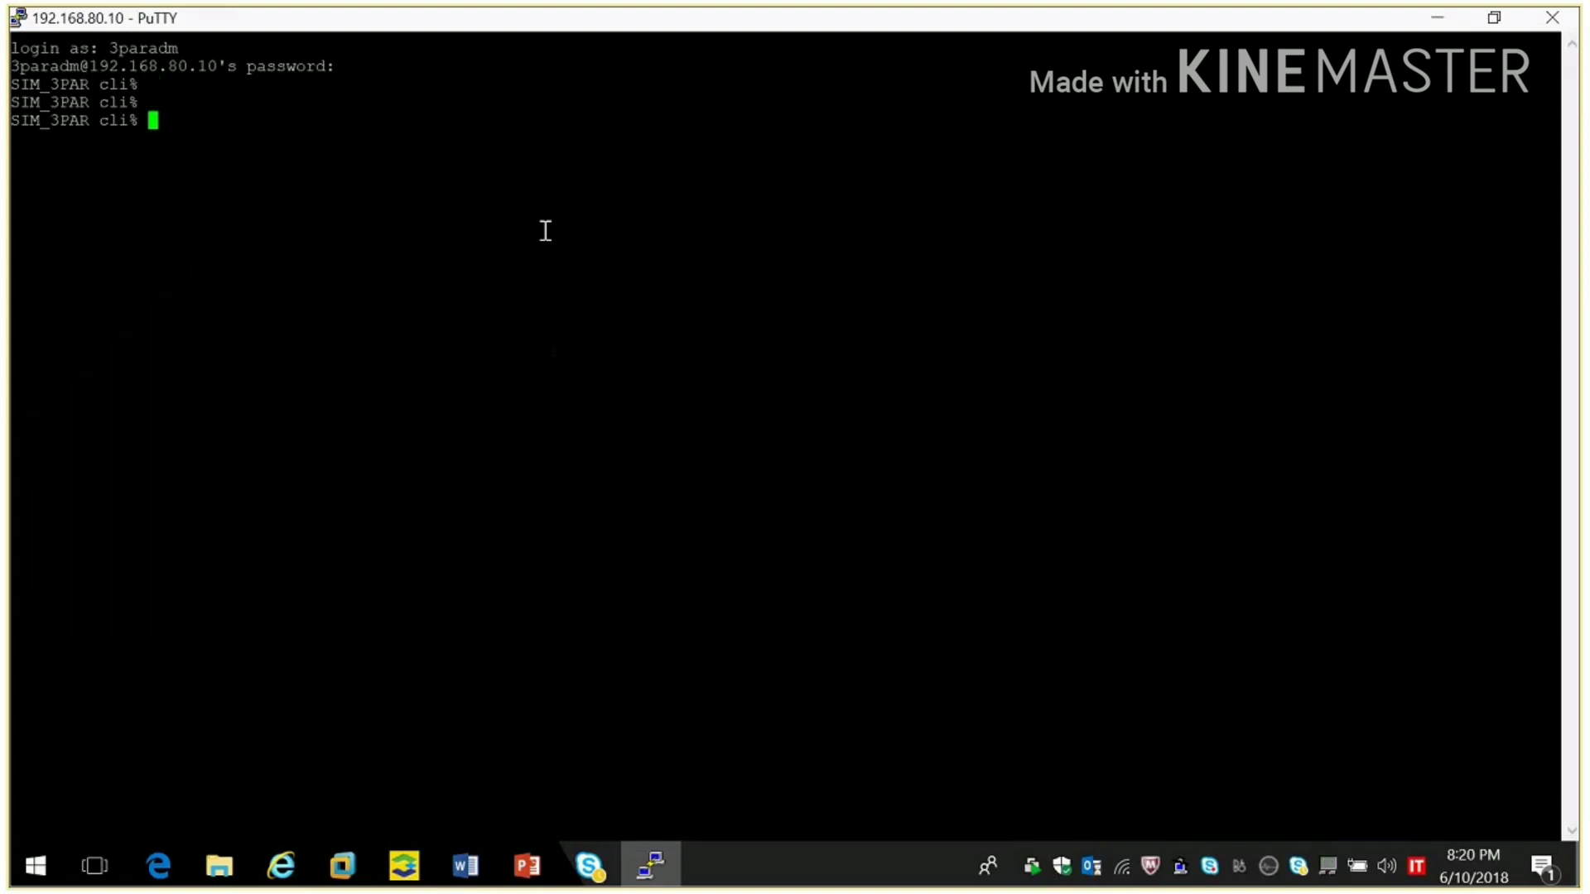
# - Show the detailed system information with showsys -d and examine the total, allocated and free capacity
pyautogui.write('showsys -d')
pyautogui.press('Return')
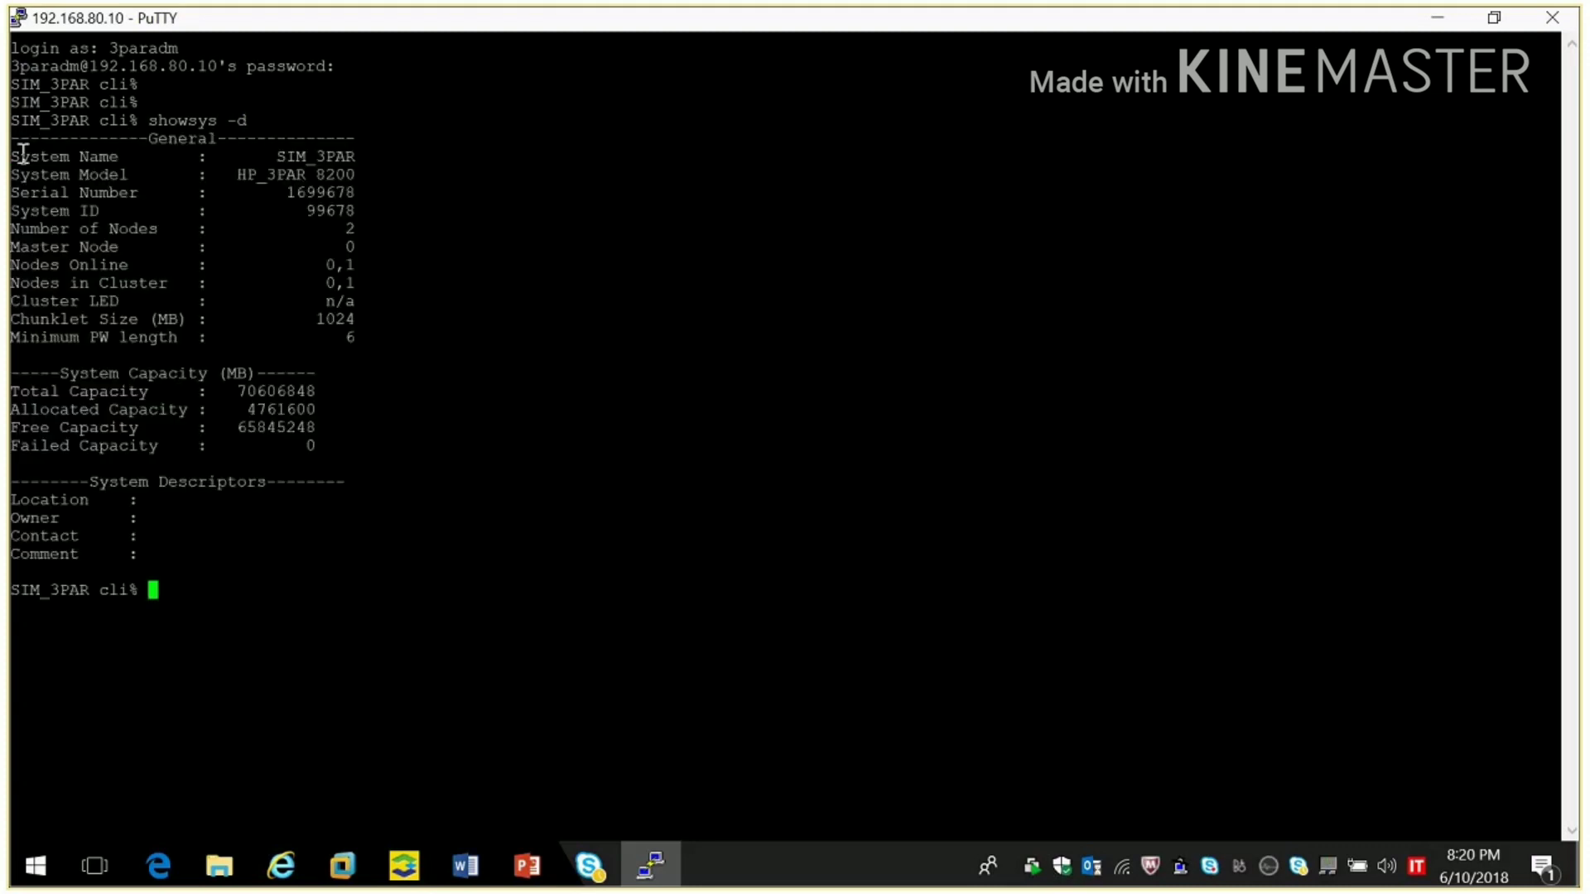
pyautogui.moveTo(10, 138); pyautogui.dragTo(407, 522)
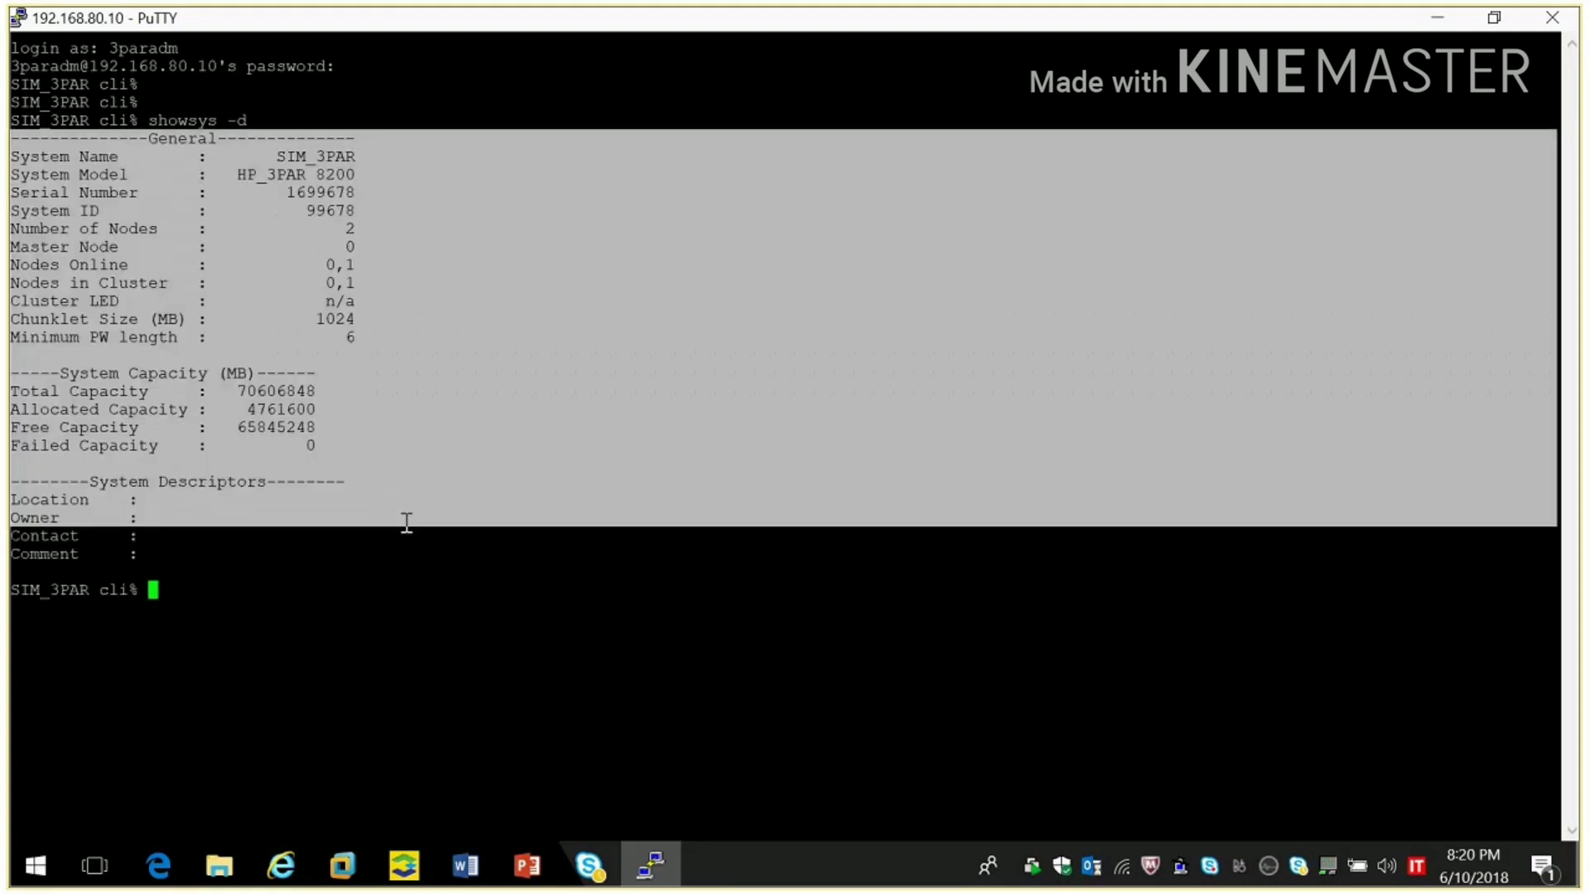
pyautogui.click(276, 390)
pyautogui.doubleClick(277, 392)
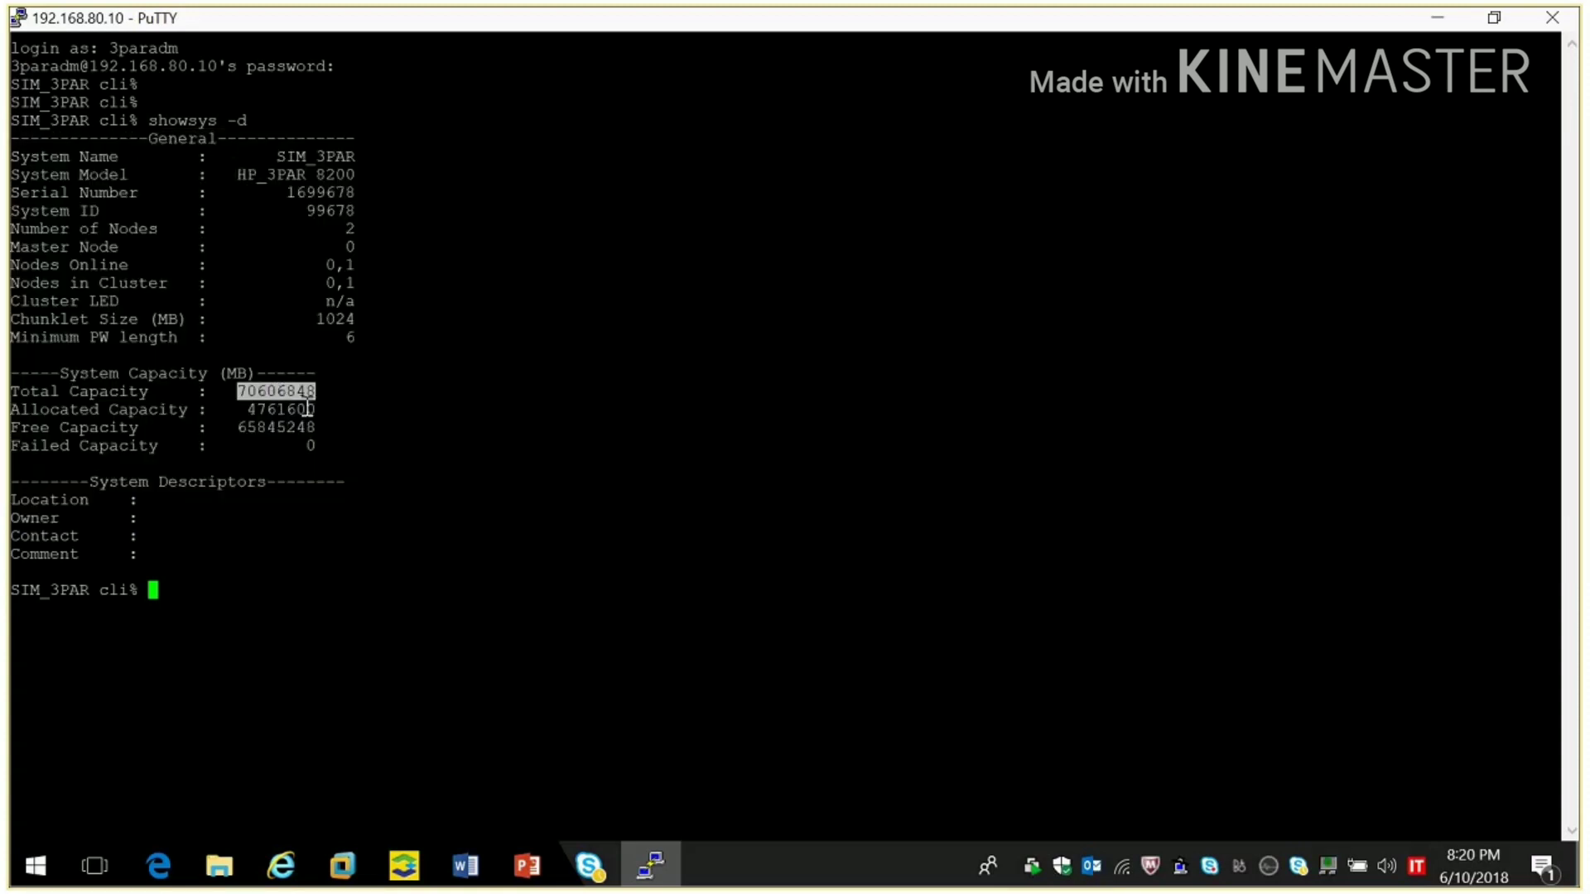
pyautogui.doubleClick(297, 408)
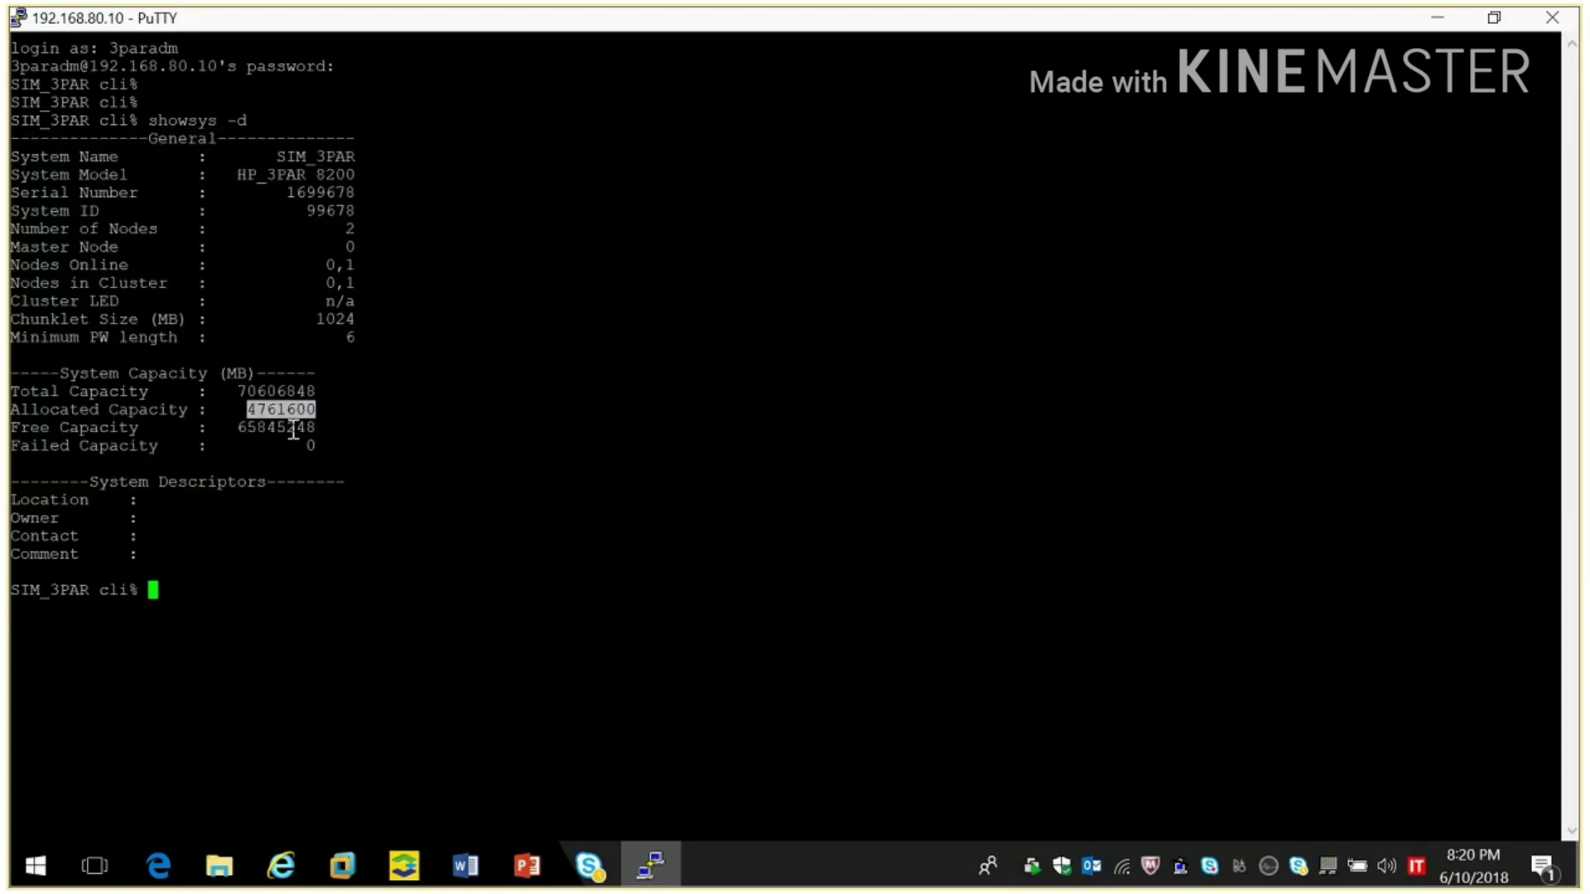
pyautogui.doubleClick(293, 428)
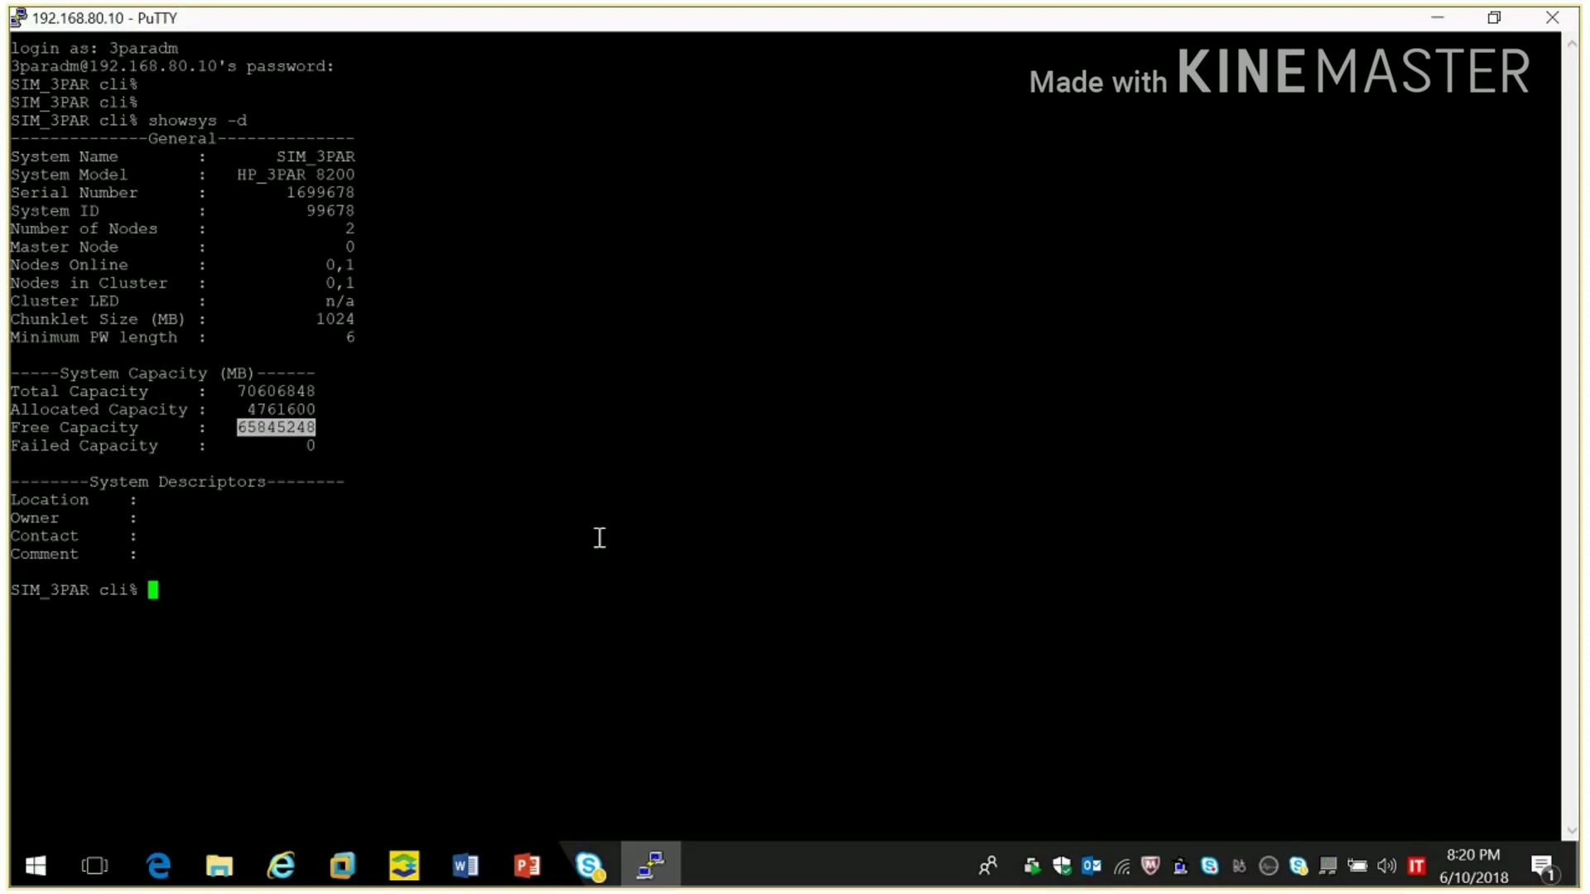
# - List the virtual volumes with showvv and check the name and size of Test_Vol1
pyautogui.write('howvv')
pyautogui.press('Return')
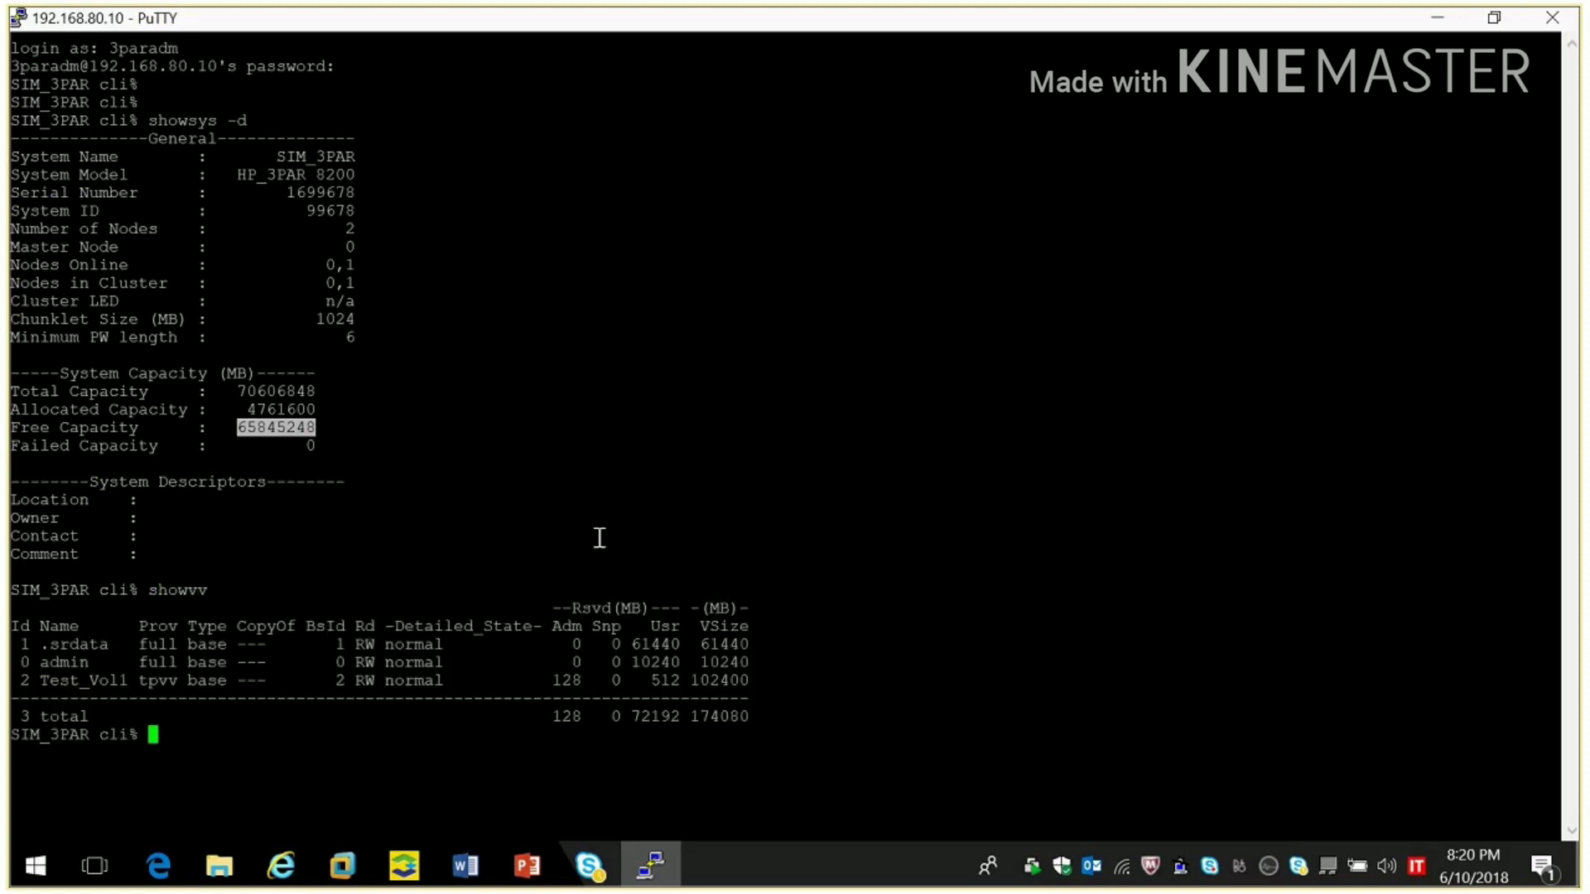
pyautogui.doubleClick(109, 680)
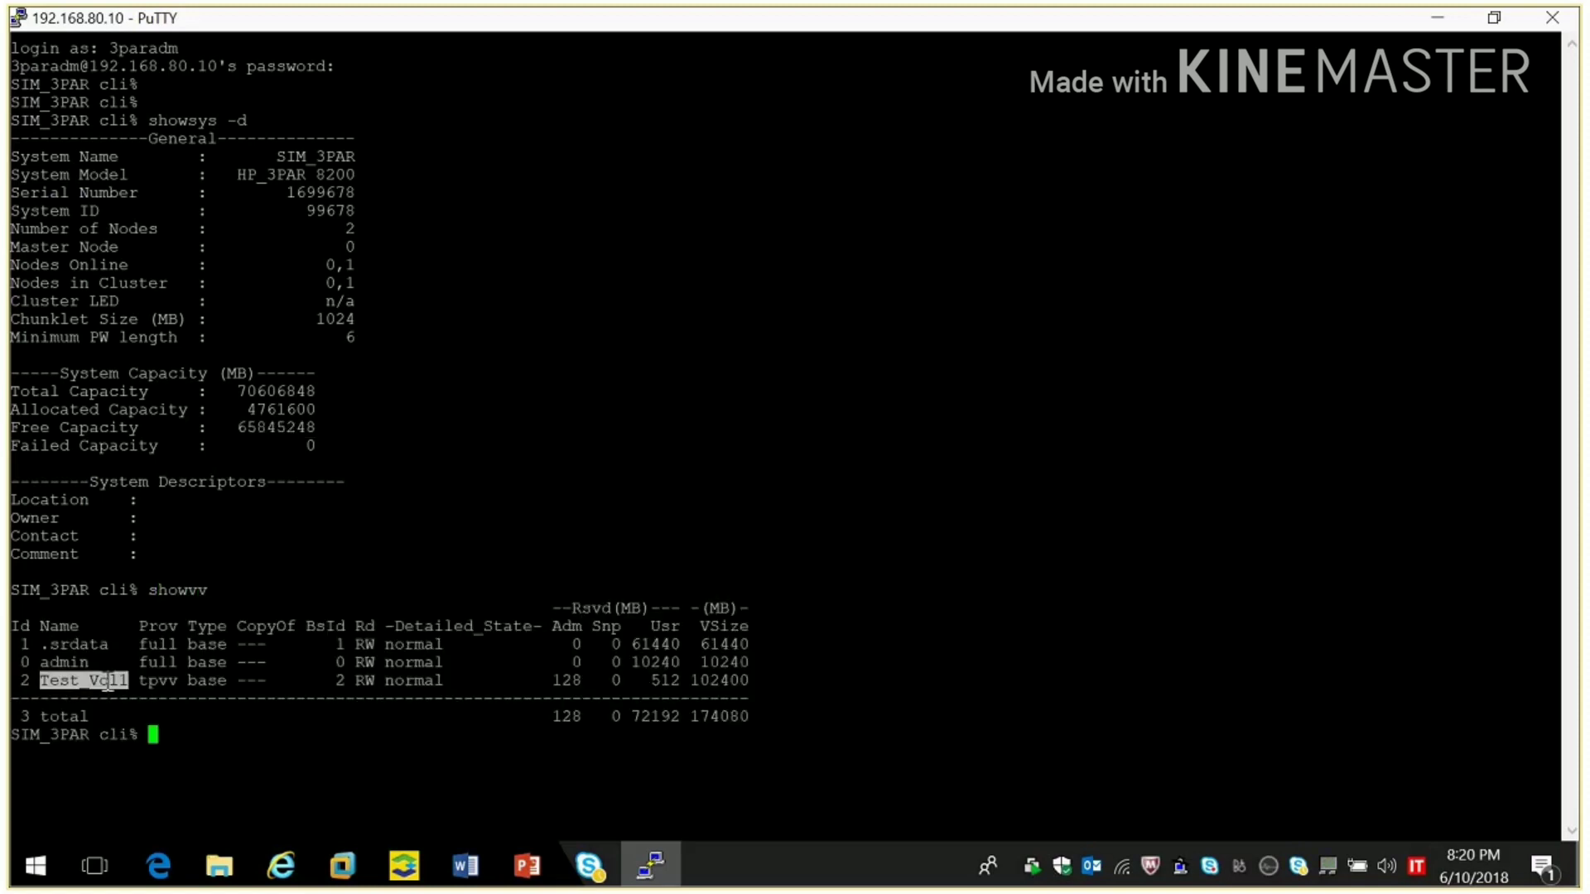
pyautogui.doubleClick(727, 681)
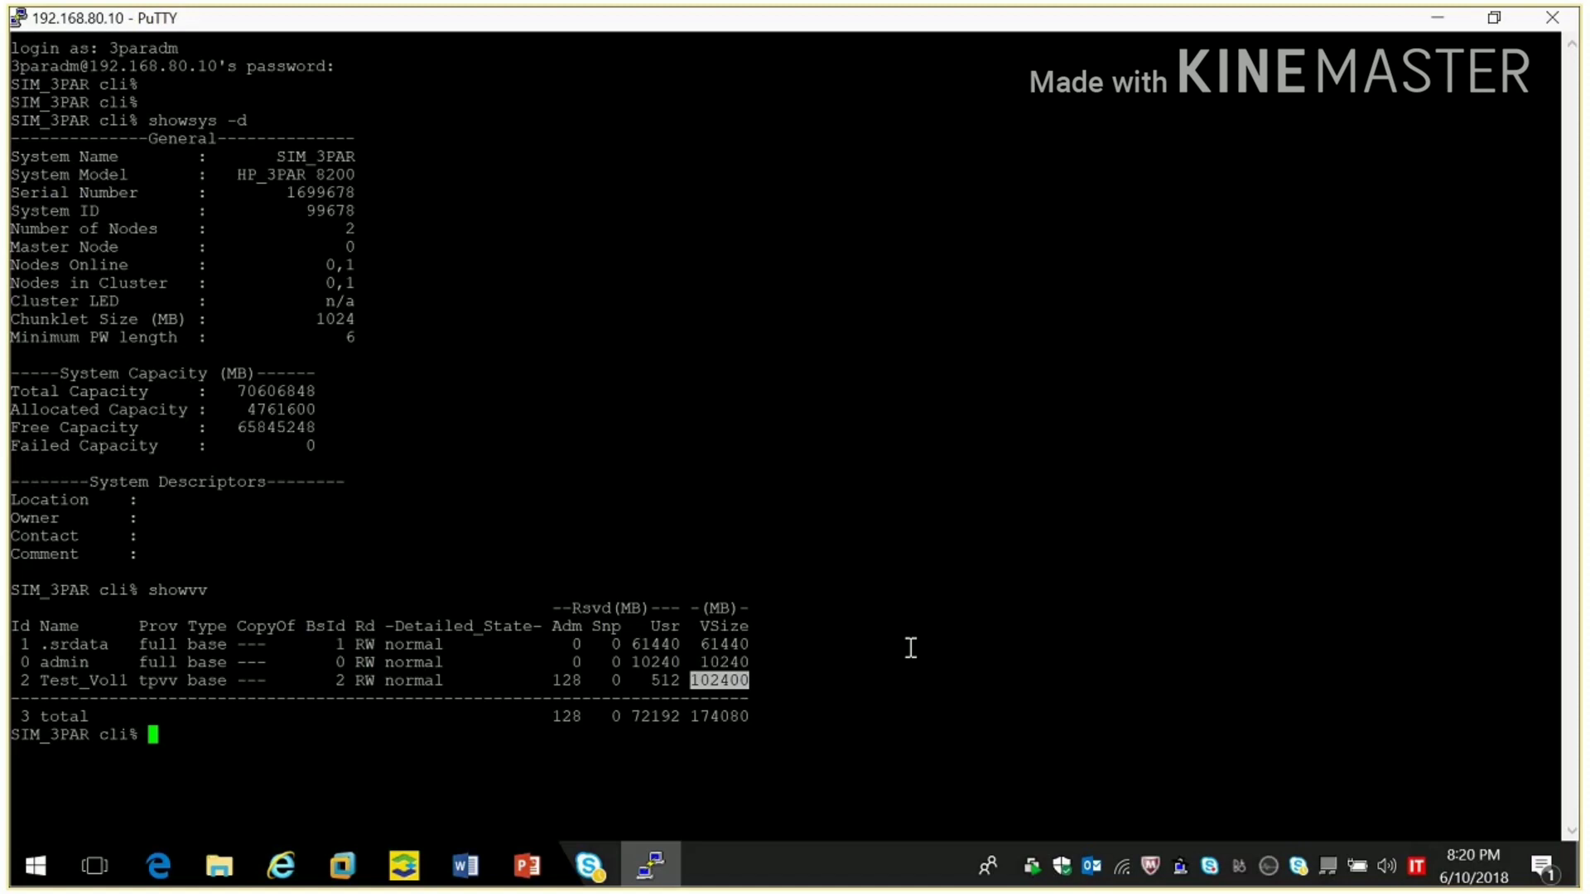
# - List the hosts defined on the storage system with showhost
pyautogui.write('showhost')
pyautogui.press('Return')
pyautogui.press('Return')
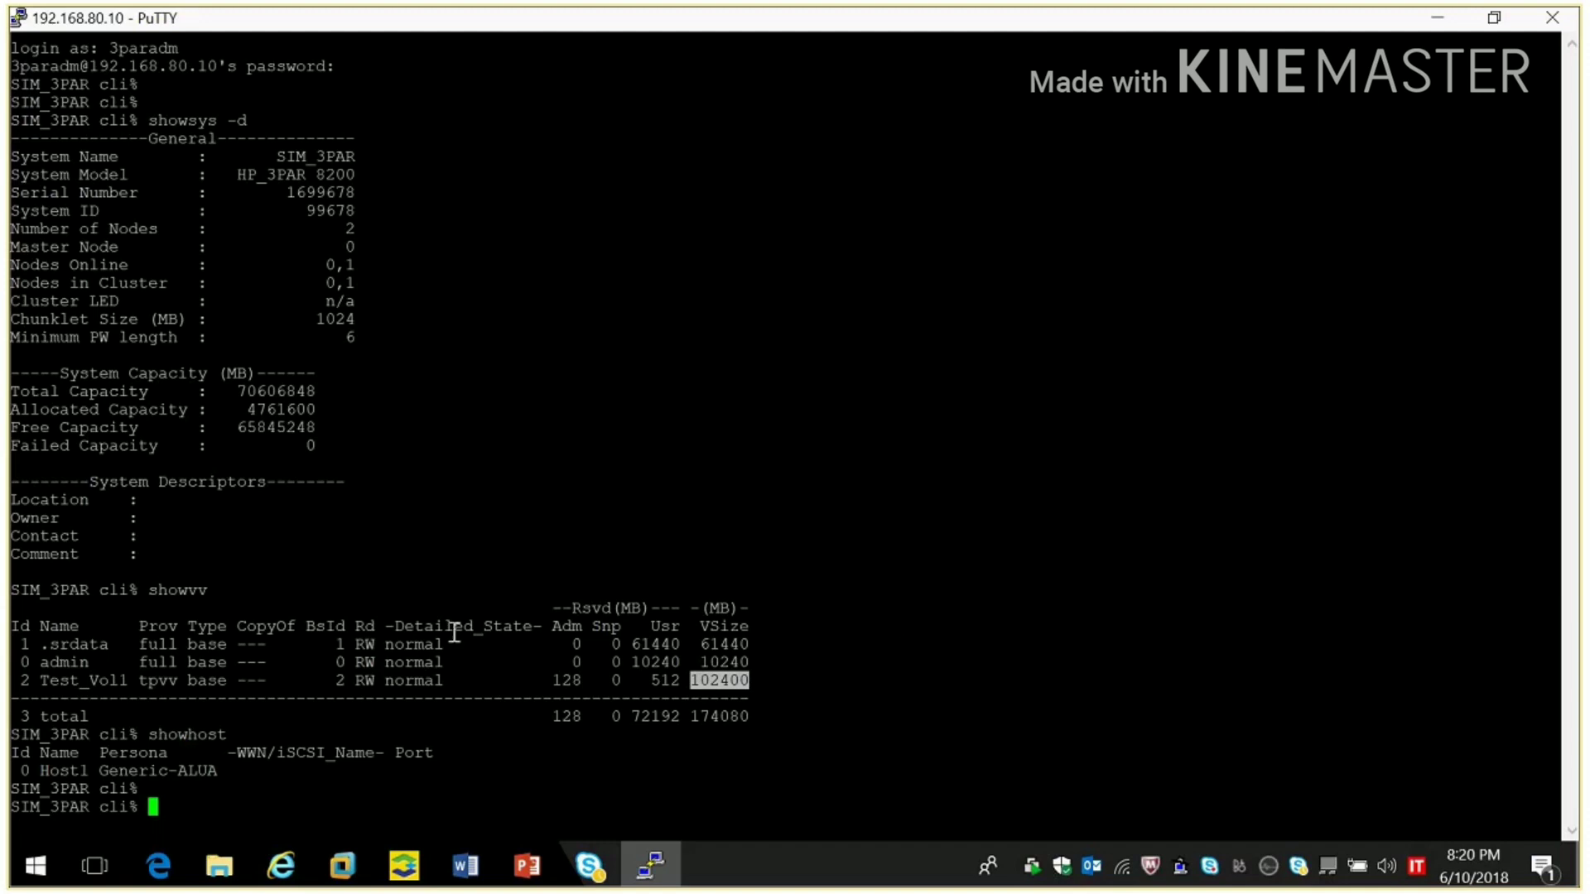
# - Query the exports of Test_Vol1 with showvlun -v Test_Vol1 and compare the host name with the showhost output
pyautogui.moveTo(78, 682); pyautogui.dragTo(1133, 559)
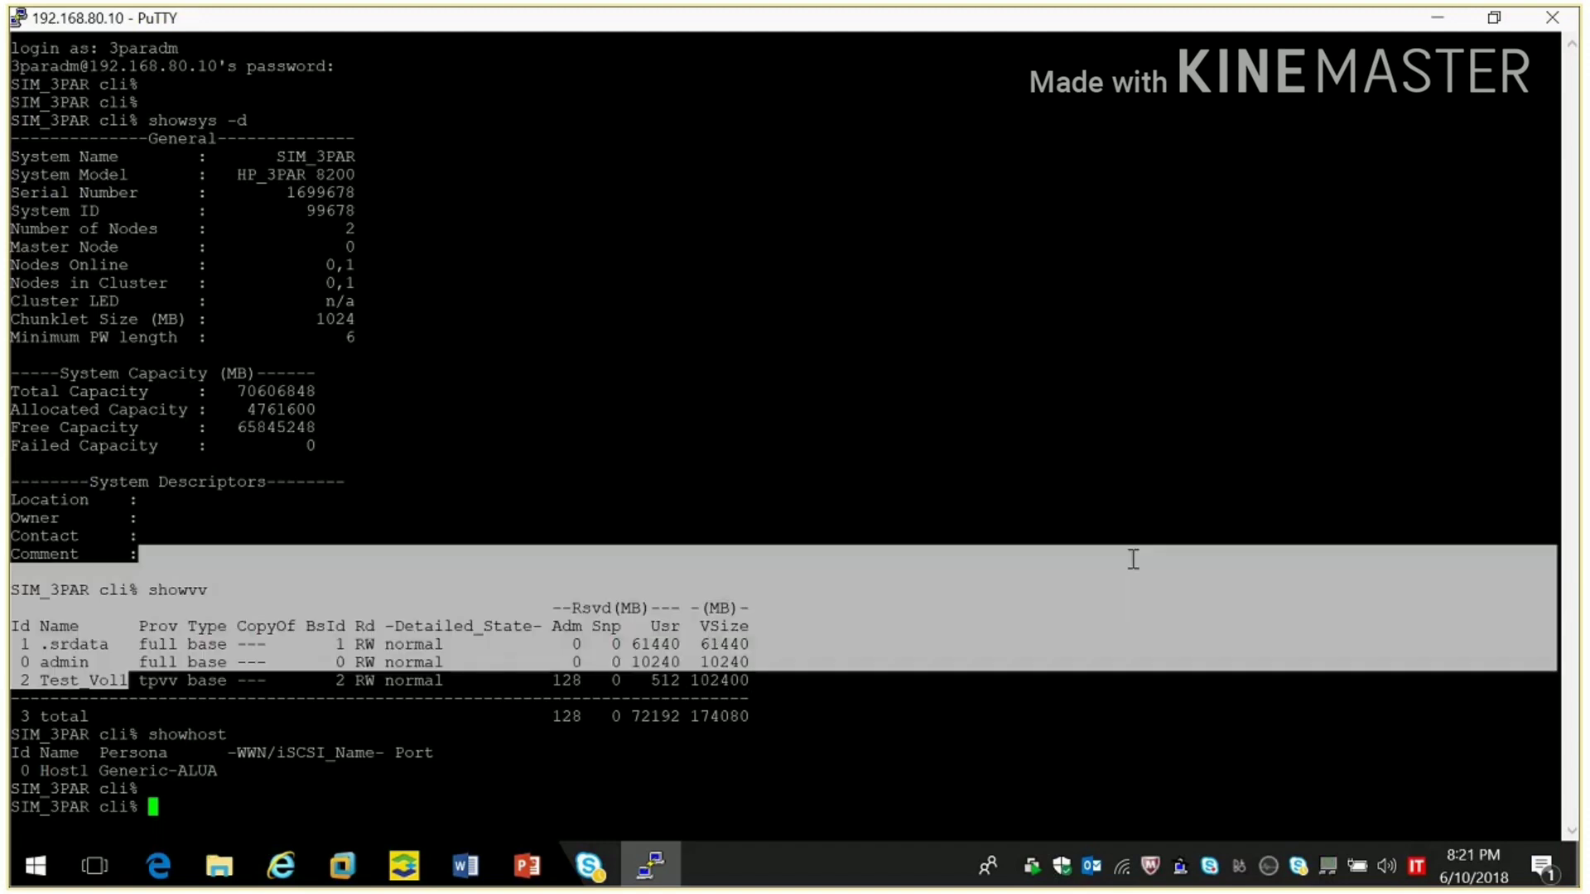
pyautogui.doubleClick(97, 682)
pyautogui.hotkey('ctrl', 'c')
pyautogui.write('showv')
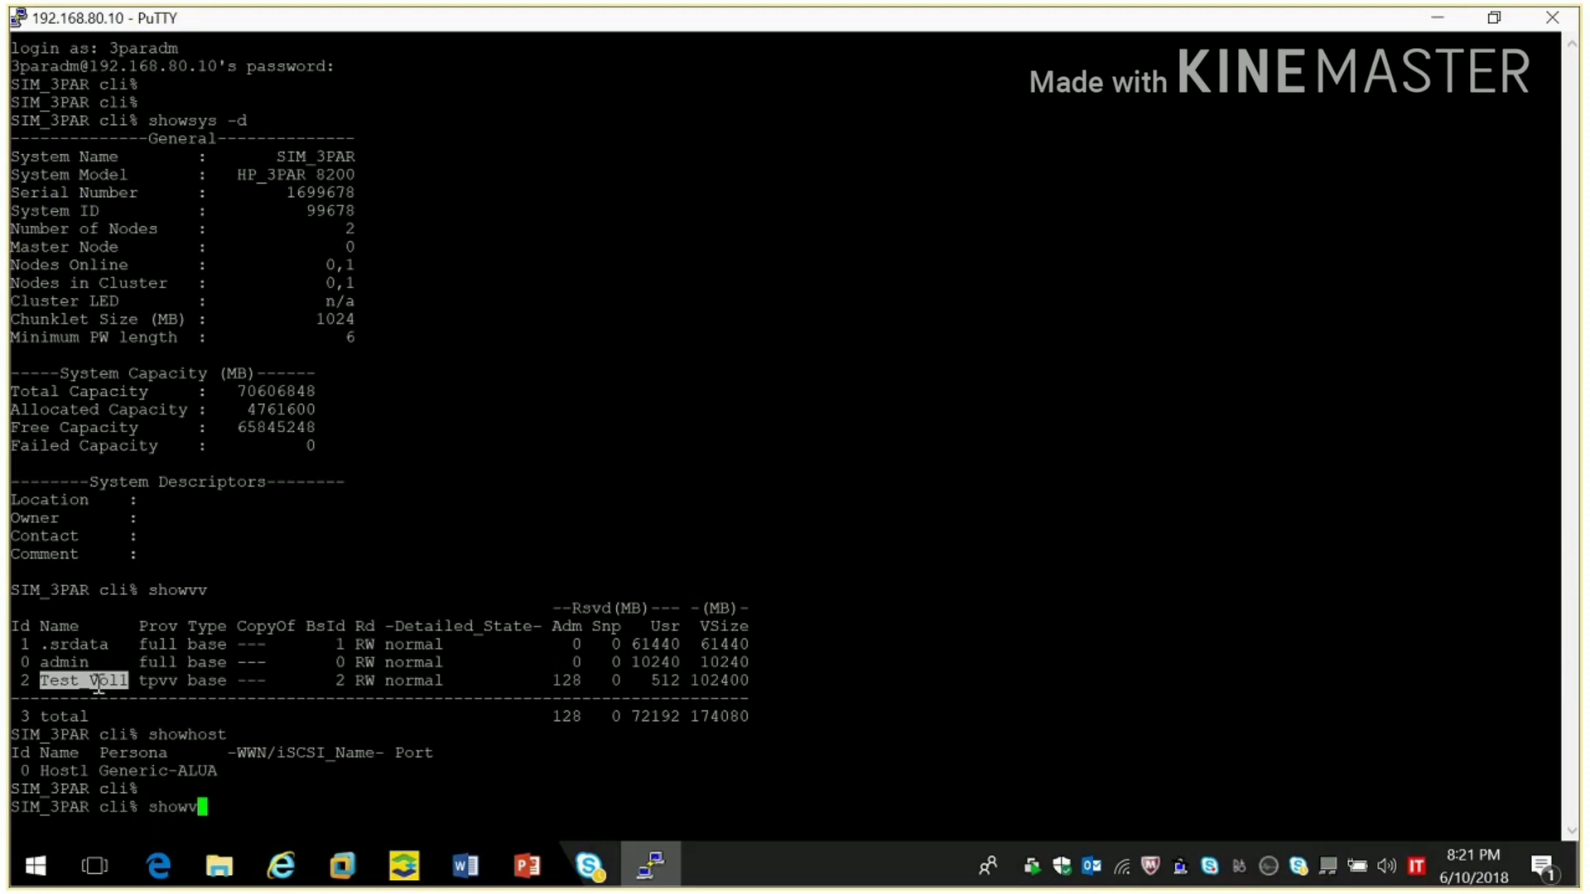
pyautogui.write('lun -v T')
pyautogui.rightClick(98, 684)
pyautogui.press('Return')
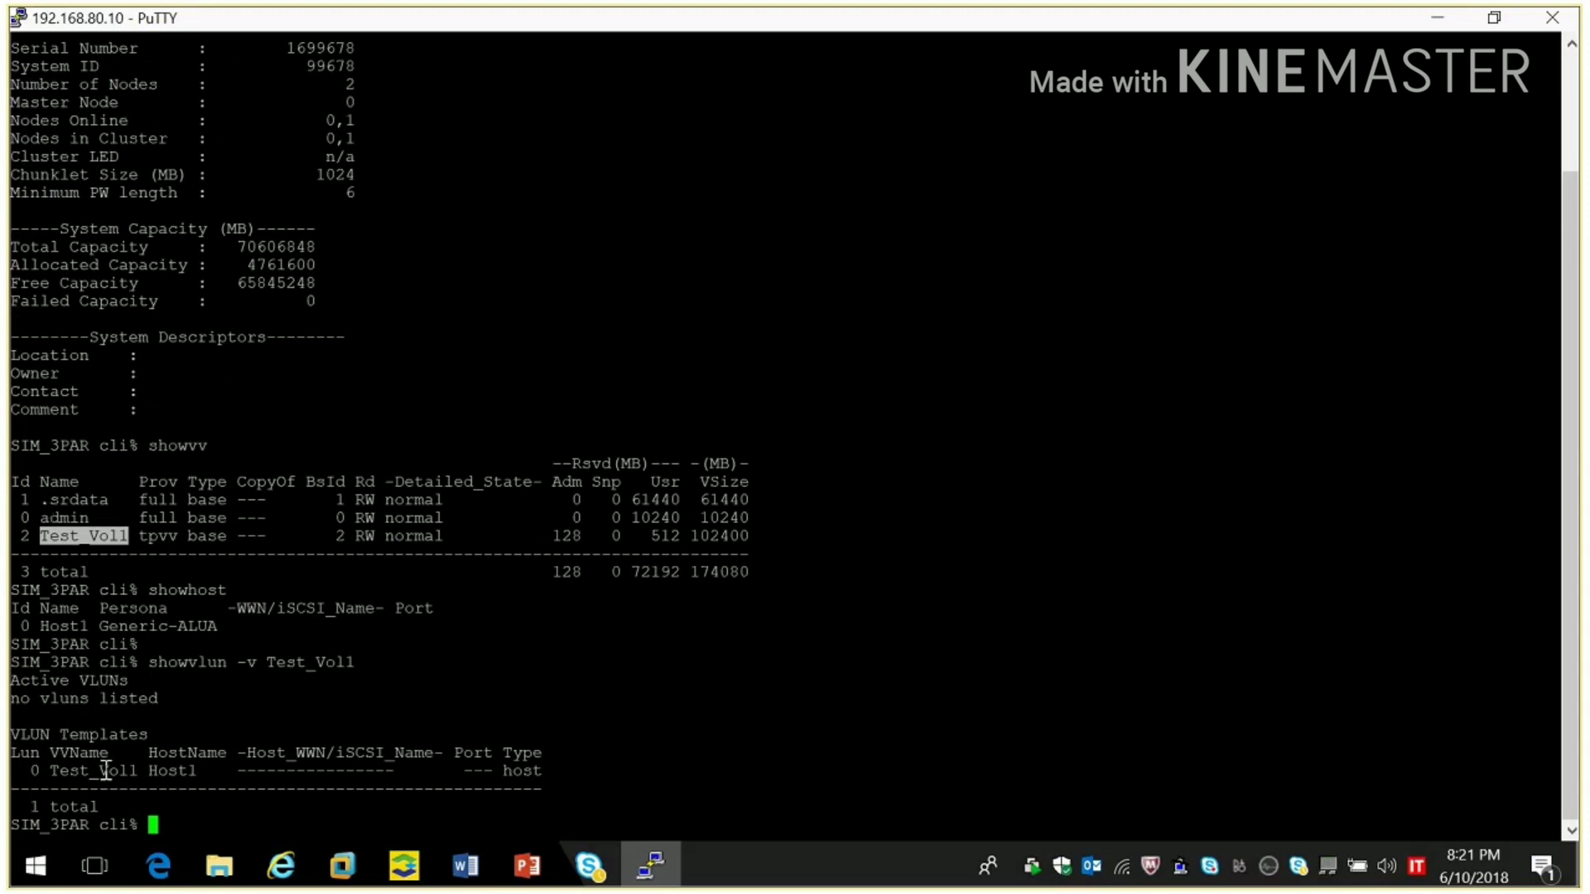
pyautogui.doubleClick(169, 771)
pyautogui.doubleClick(64, 626)
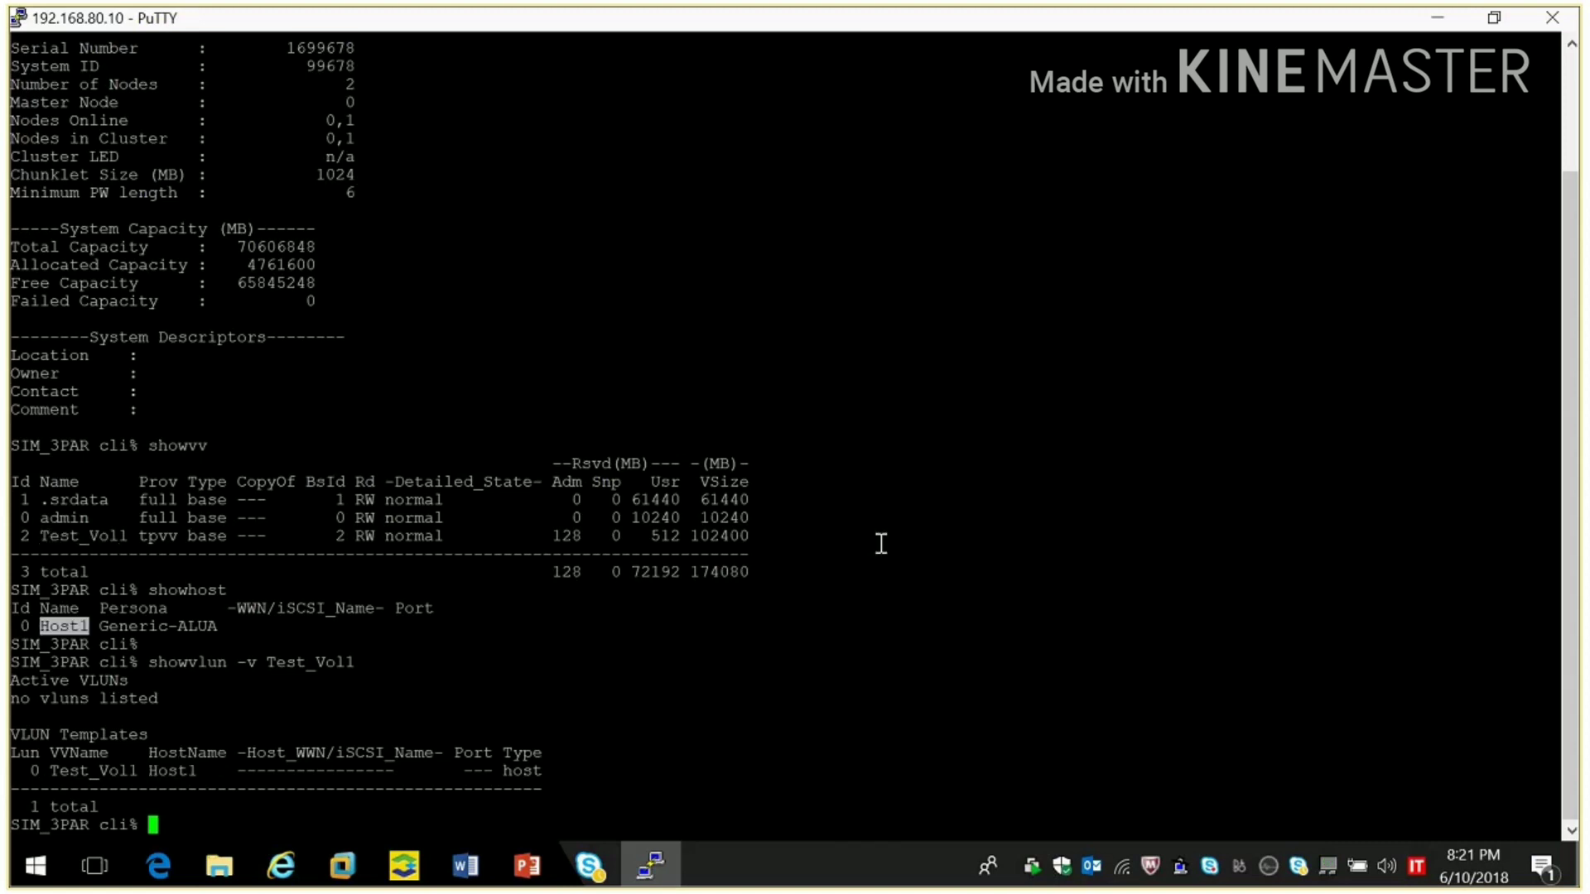
pyautogui.press('Return')
pyautogui.press('Return')
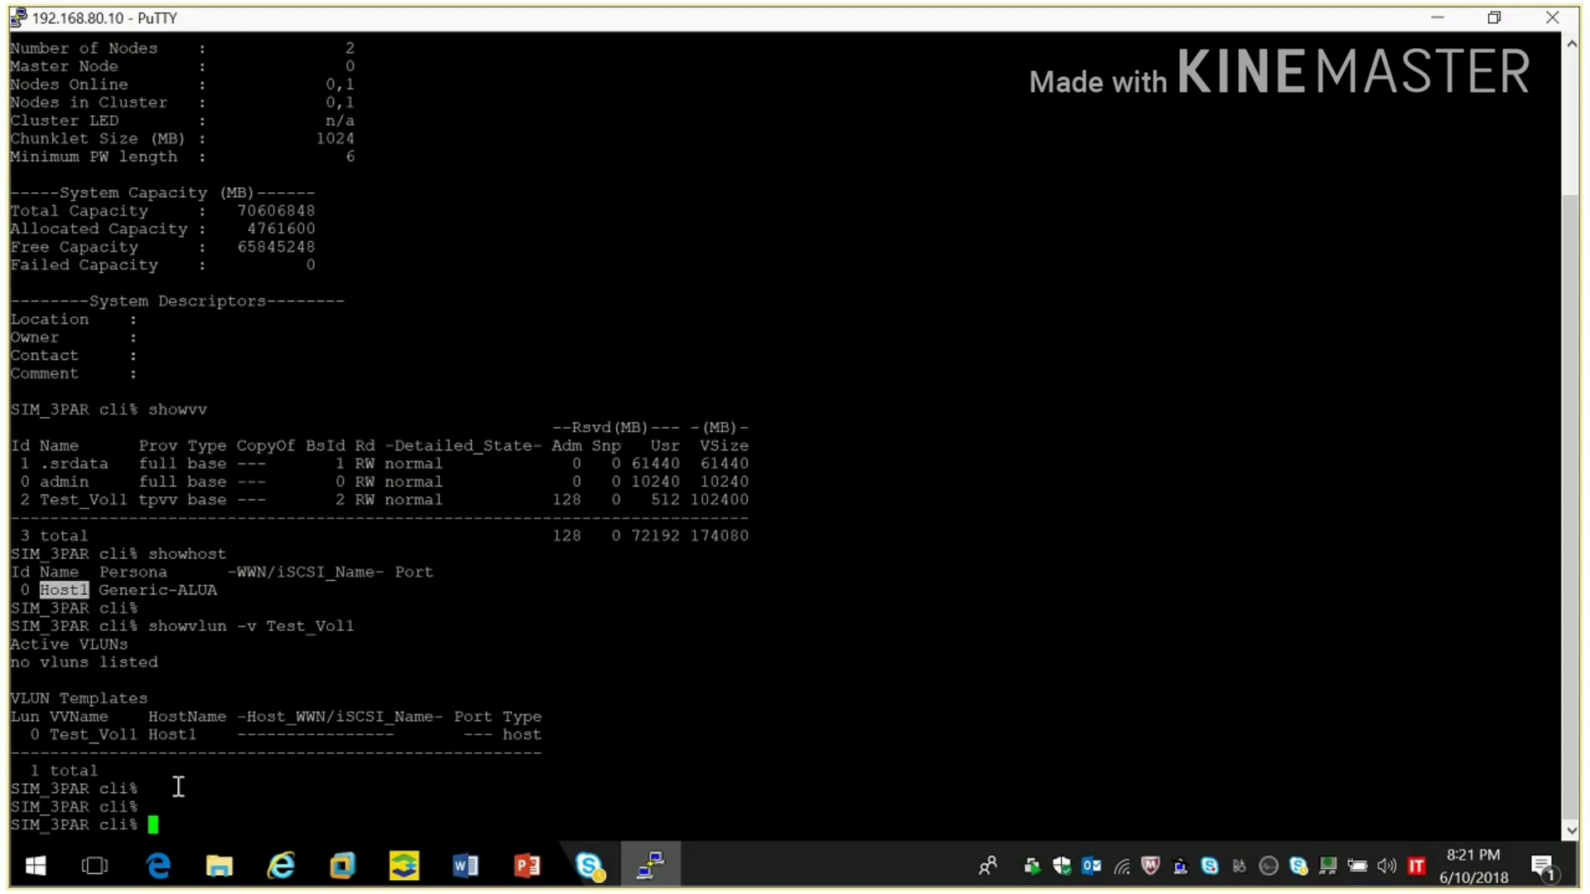
pyautogui.moveTo(178, 786); pyautogui.dragTo(9, 222)
pyautogui.click(391, 390)
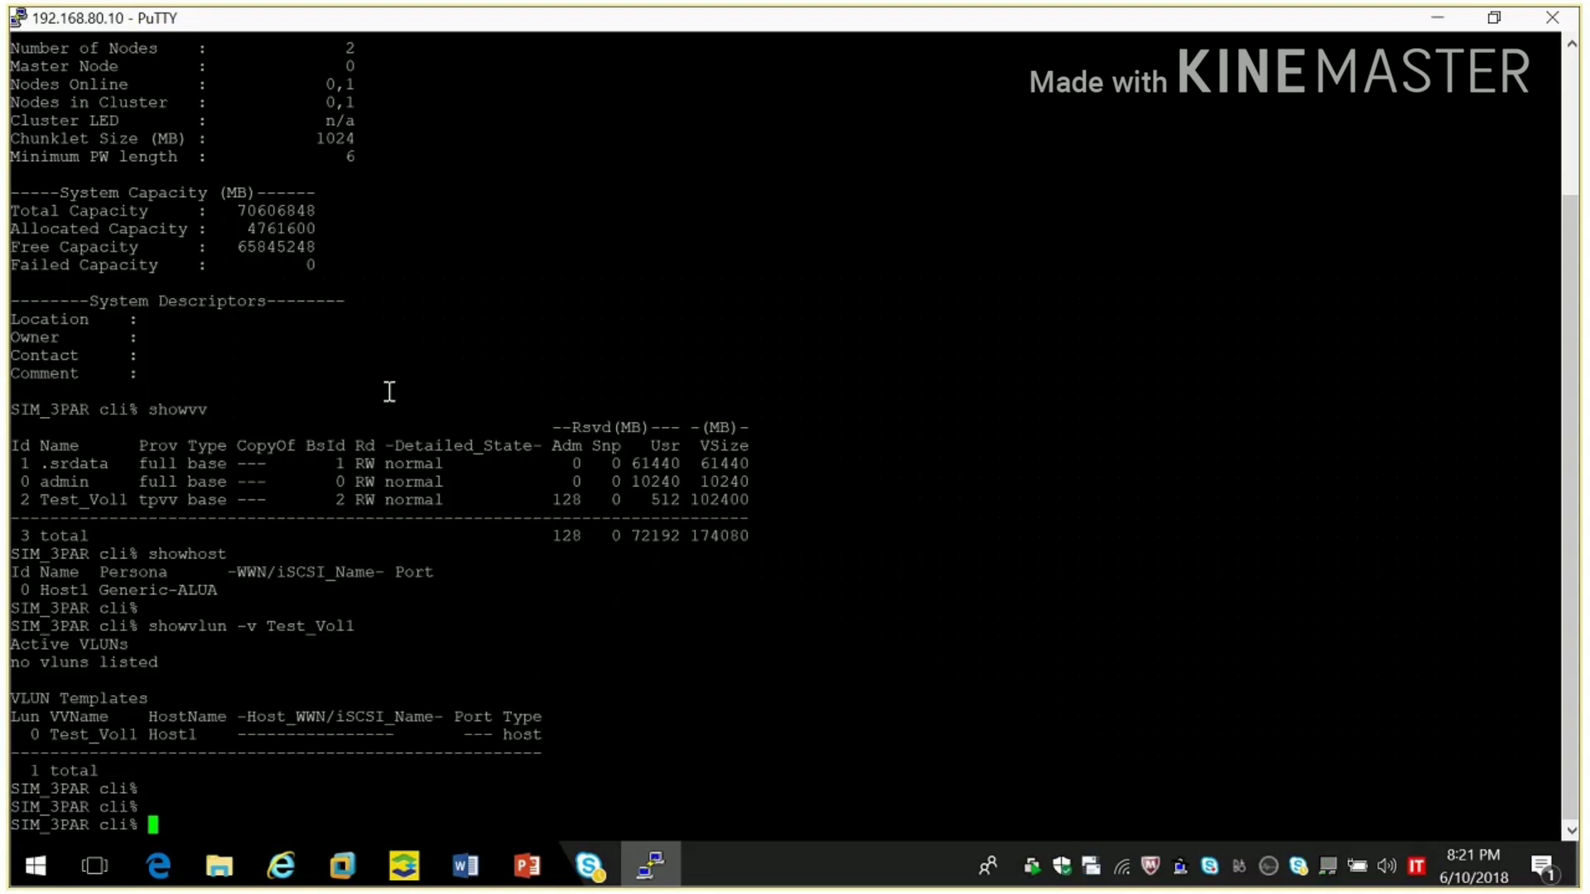
# - Minimize the terminal, switch to the PowerPoint slide show and advance to its closing slide
pyautogui.click(1439, 18)
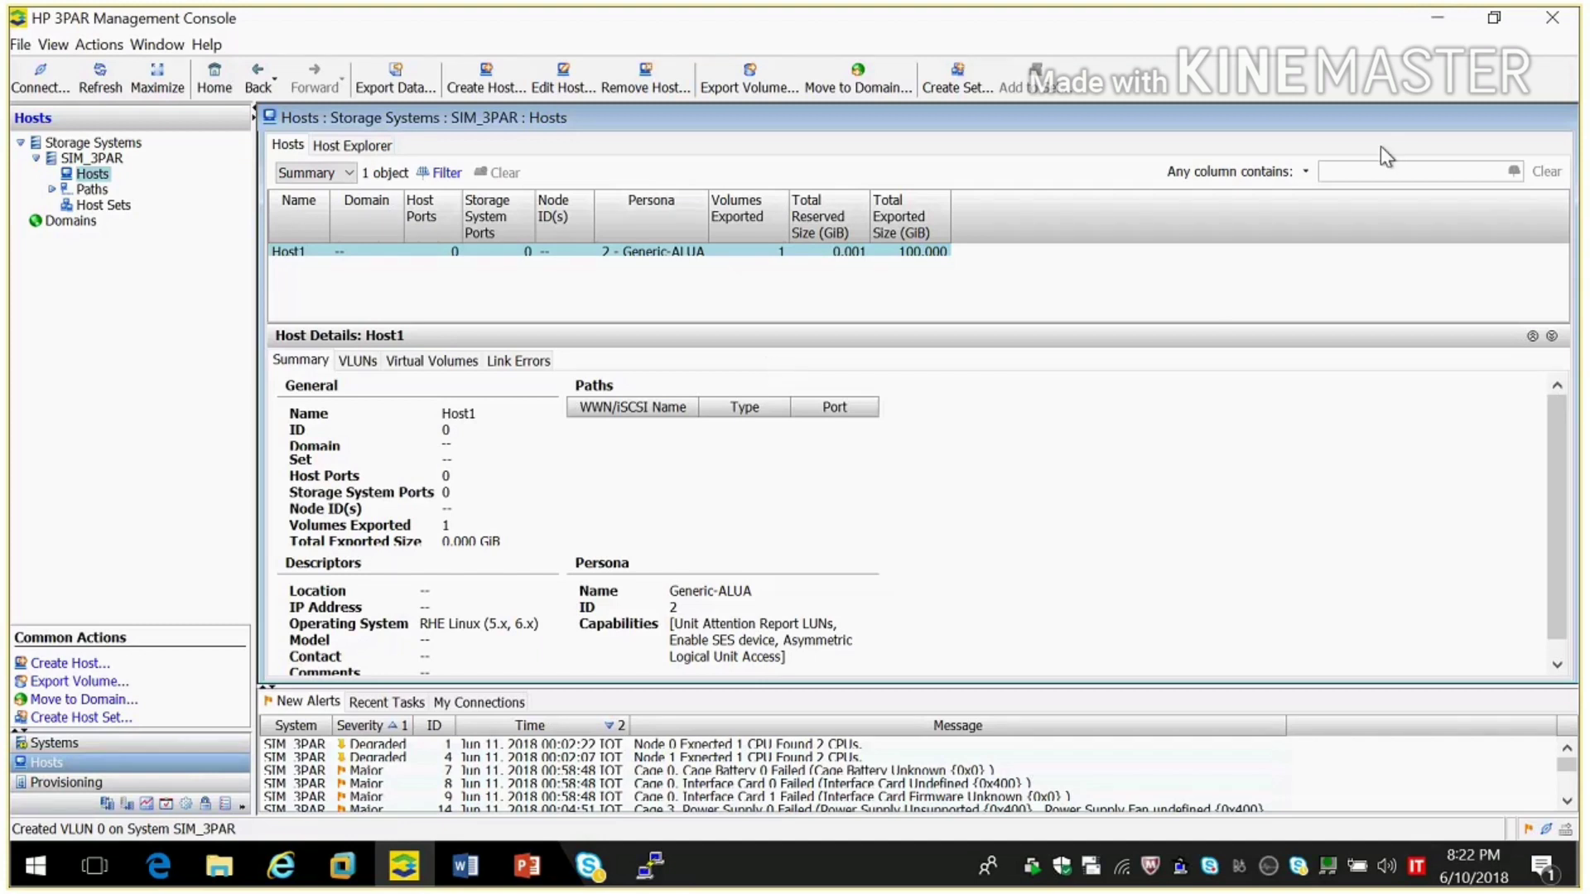
pyautogui.click(520, 876)
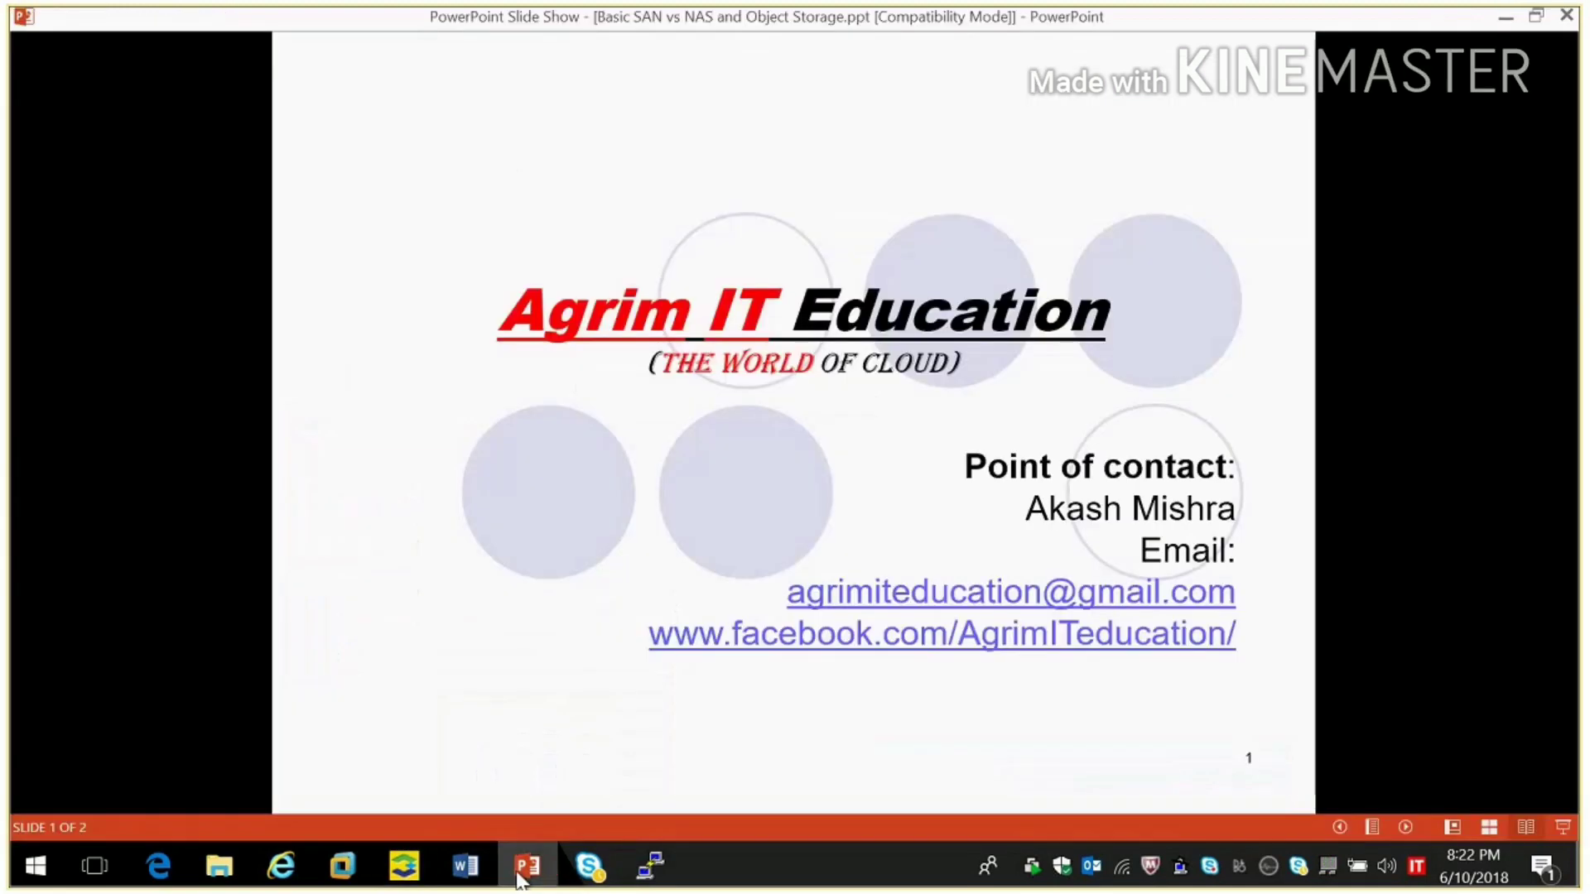
pyautogui.press('Right')
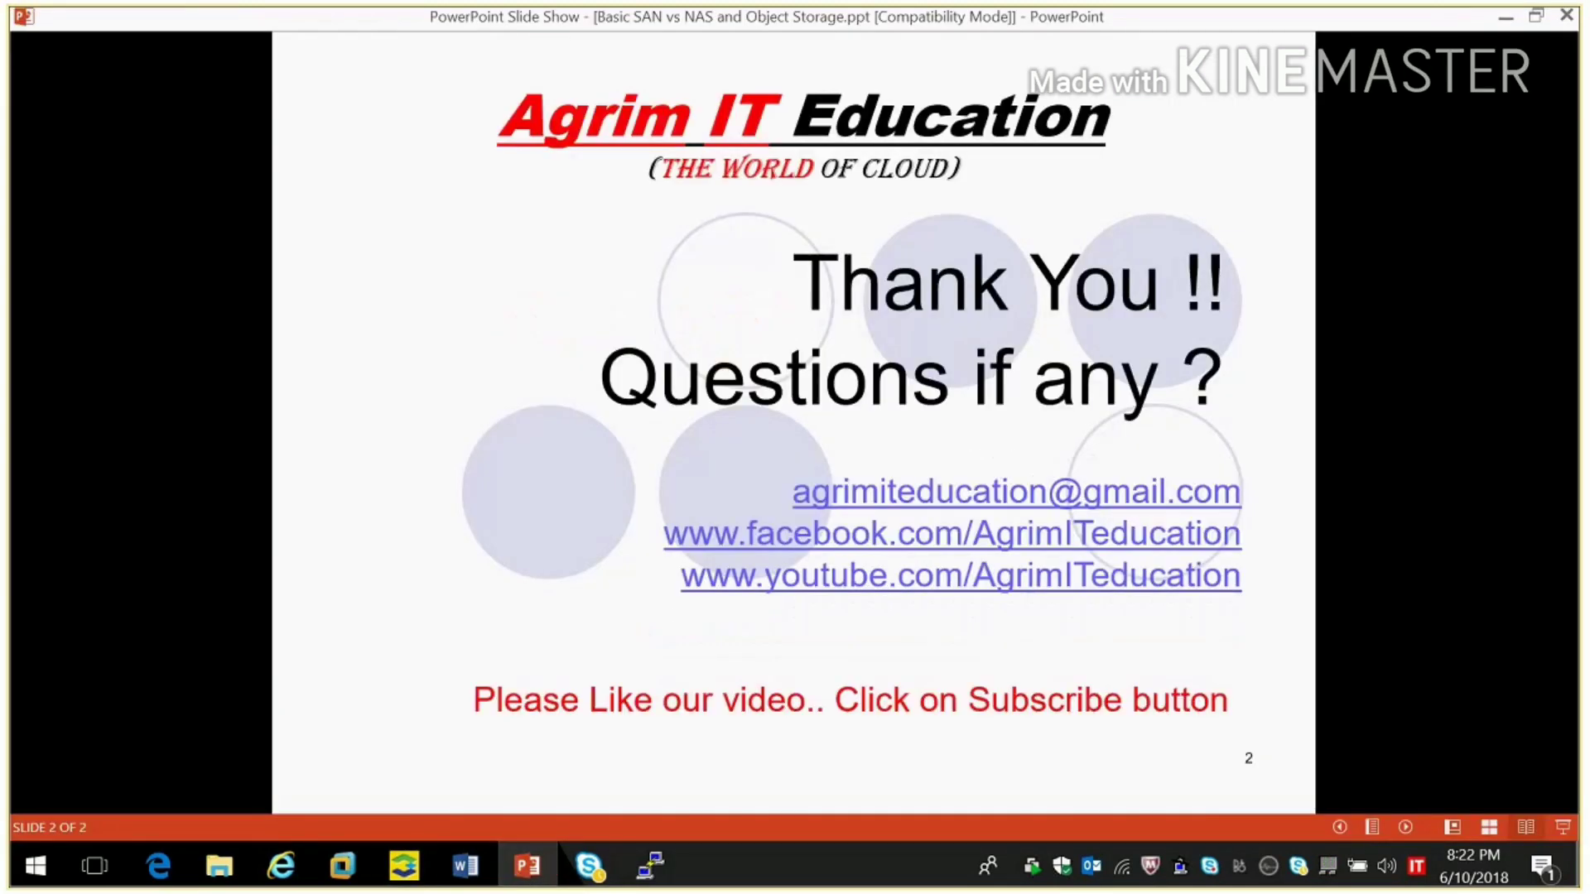